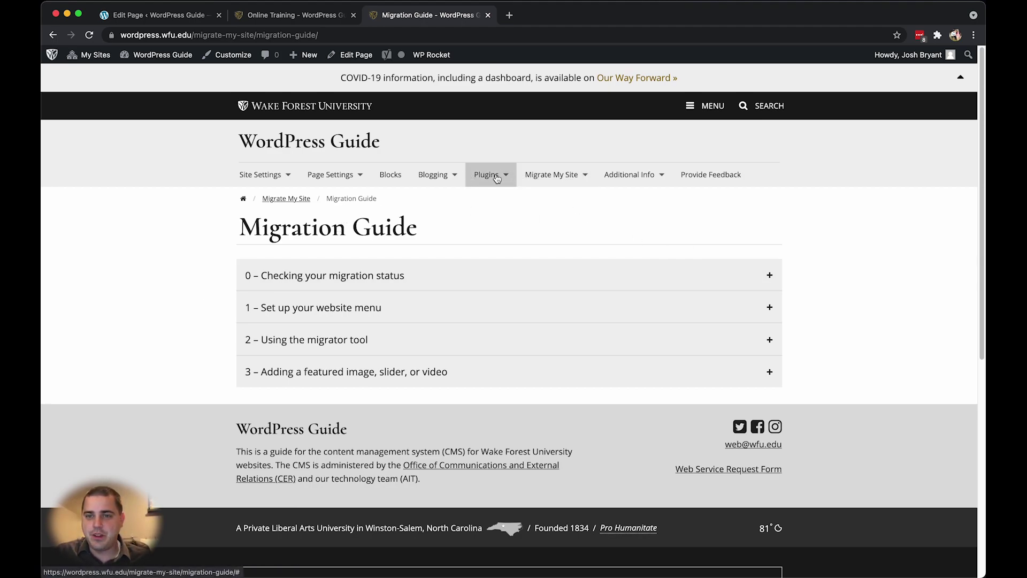
Step: Open the Migration Guide page from the Migrate My Site menu
{"action": "left_click", "coordinate": [613, 182]}
{"action": "left_click", "coordinate": [551, 174]}
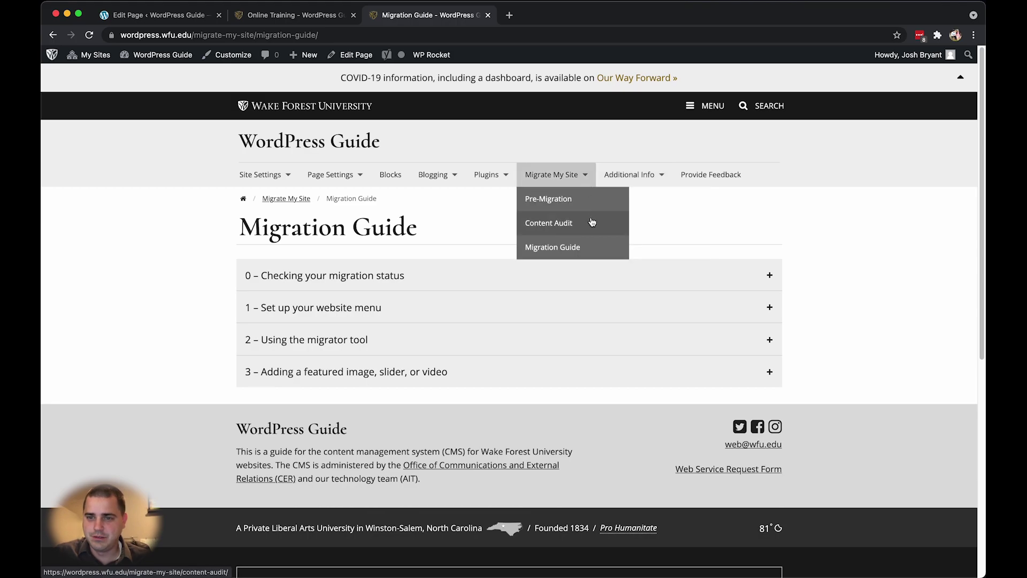
{"action": "left_click", "coordinate": [587, 247]}
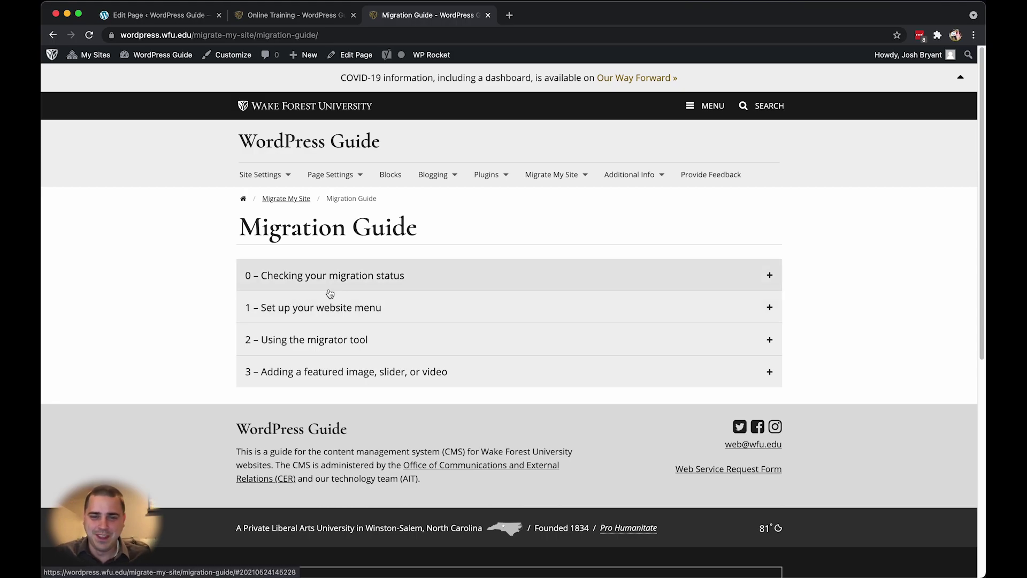
Step: Expand and collapse the guide's migration status, website menu and migrator tool steps
{"action": "left_click", "coordinate": [396, 291]}
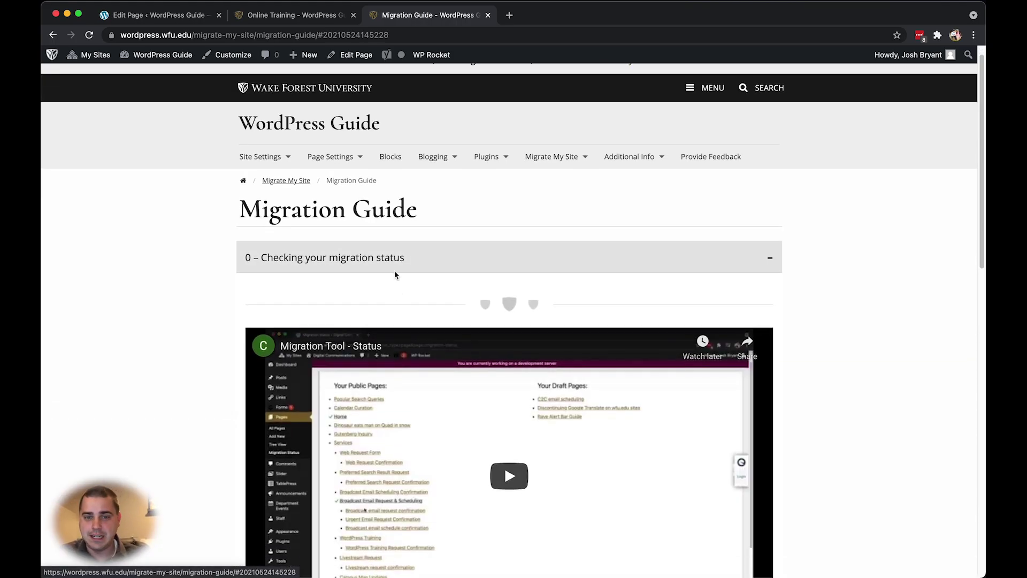
{"action": "left_click", "coordinate": [394, 271]}
{"action": "left_click", "coordinate": [384, 304]}
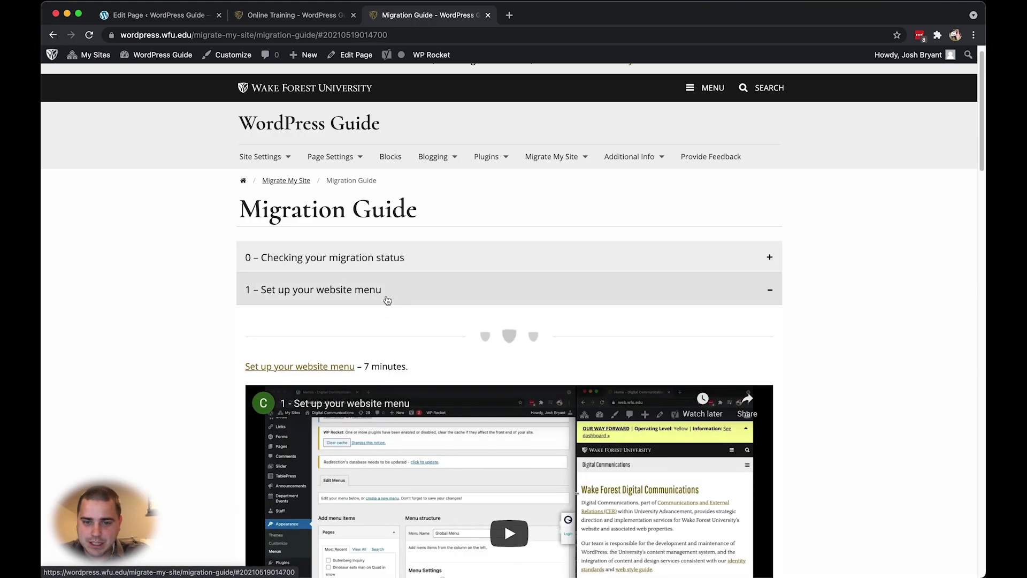
{"action": "left_click", "coordinate": [386, 299]}
{"action": "left_click", "coordinate": [386, 327]}
{"action": "scroll", "coordinate": [386, 327], "scroll_direction": "down", "scroll_amount": 3}
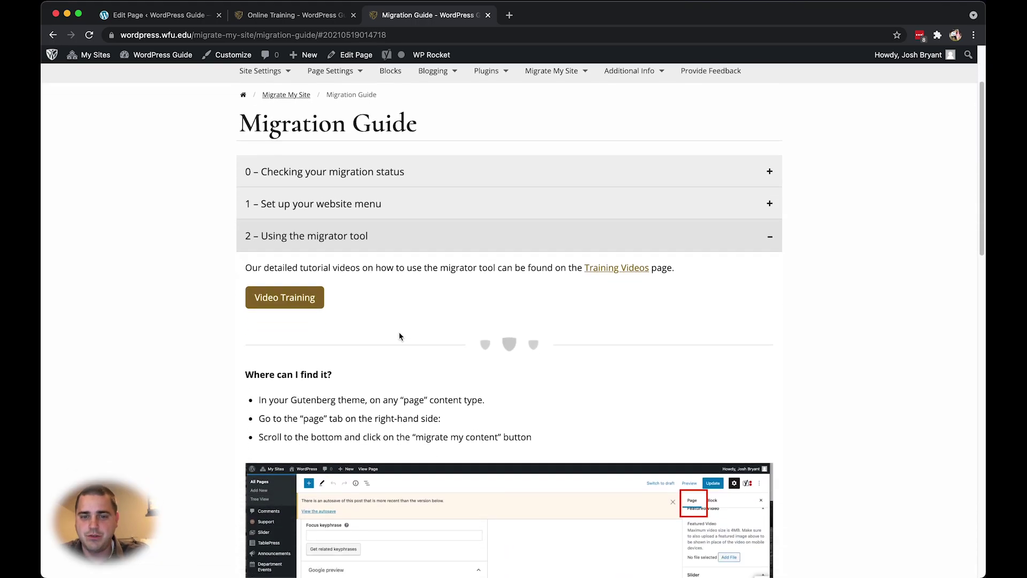
{"action": "left_click", "coordinate": [394, 231]}
Step: Review the featured image, slider, or video step and the migration status video
{"action": "left_click", "coordinate": [384, 284]}
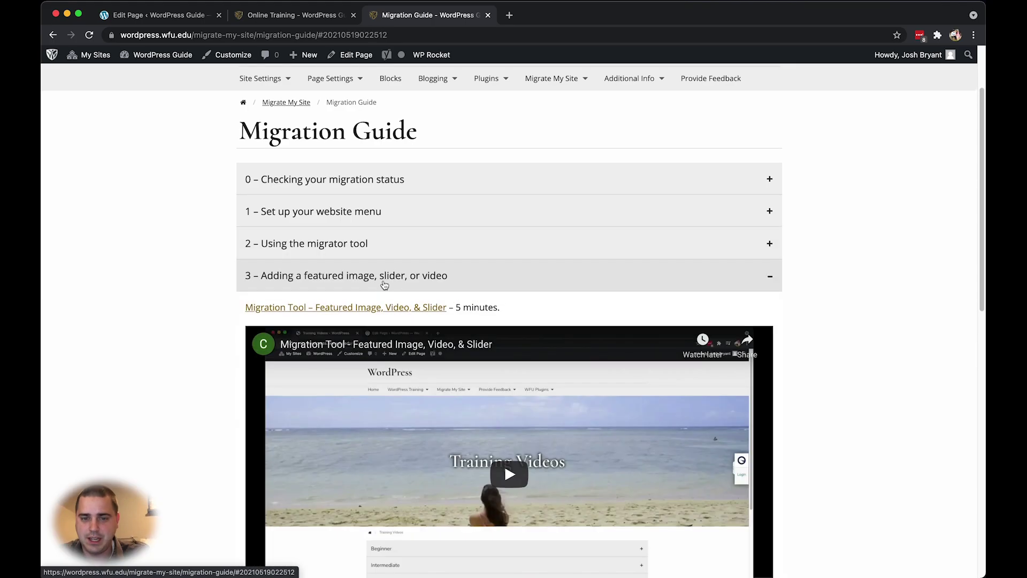
{"action": "scroll", "coordinate": [384, 284], "scroll_direction": "down", "scroll_amount": 4}
{"action": "scroll", "coordinate": [385, 284], "scroll_direction": "up", "scroll_amount": 5}
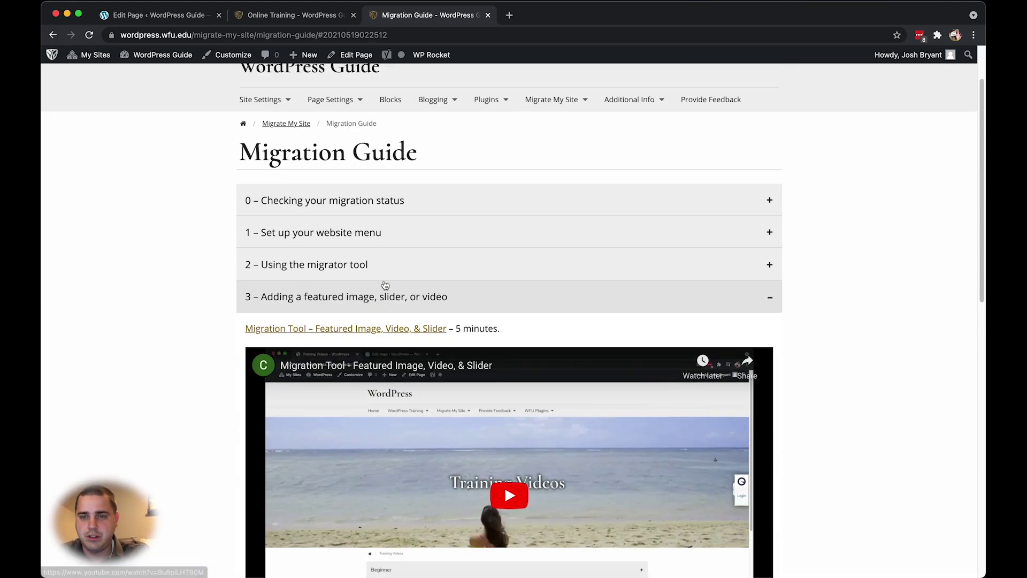
{"action": "left_click", "coordinate": [385, 296]}
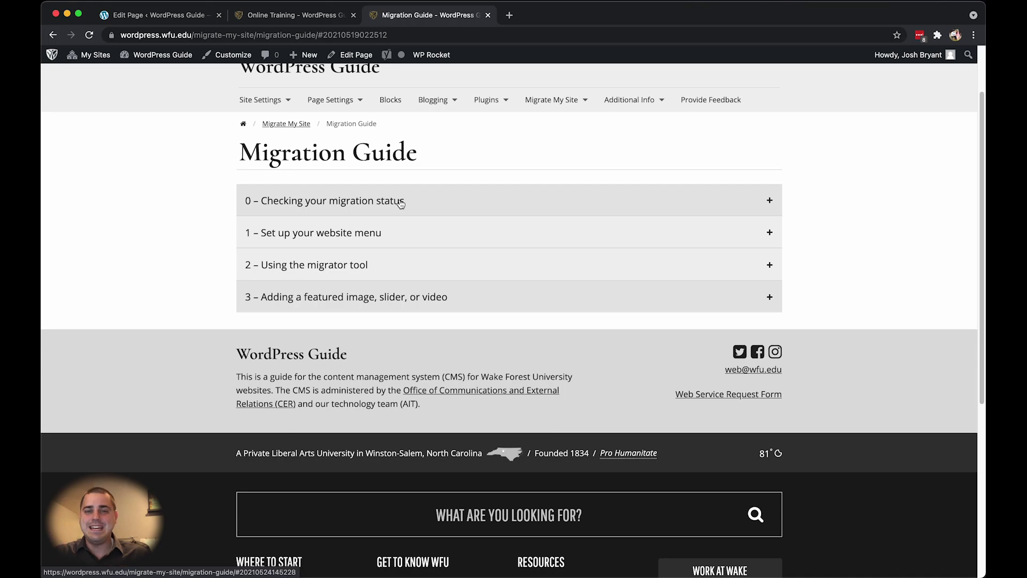
{"action": "scroll", "coordinate": [400, 203], "scroll_direction": "up", "scroll_amount": 2}
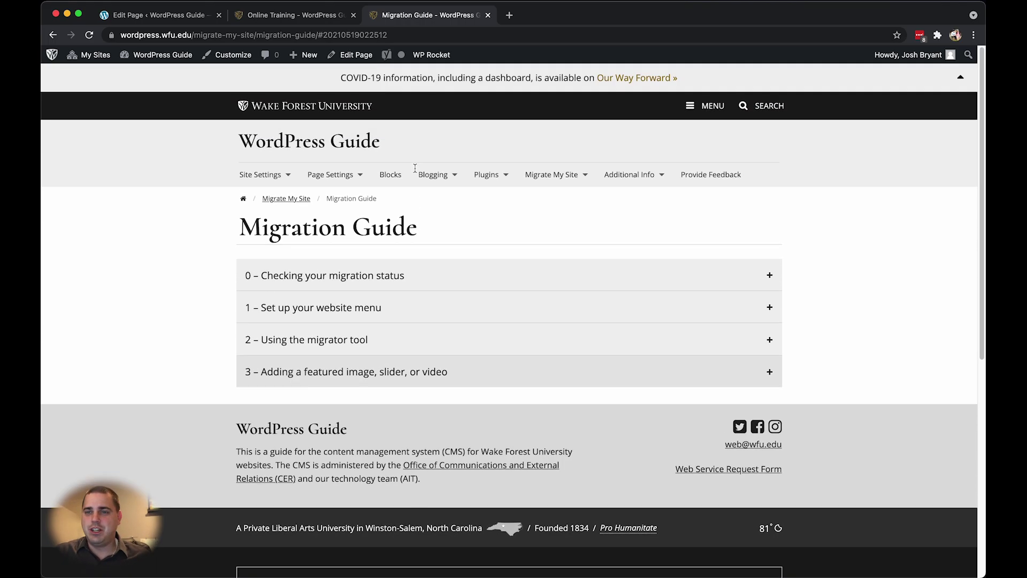
{"action": "left_click", "coordinate": [404, 275]}
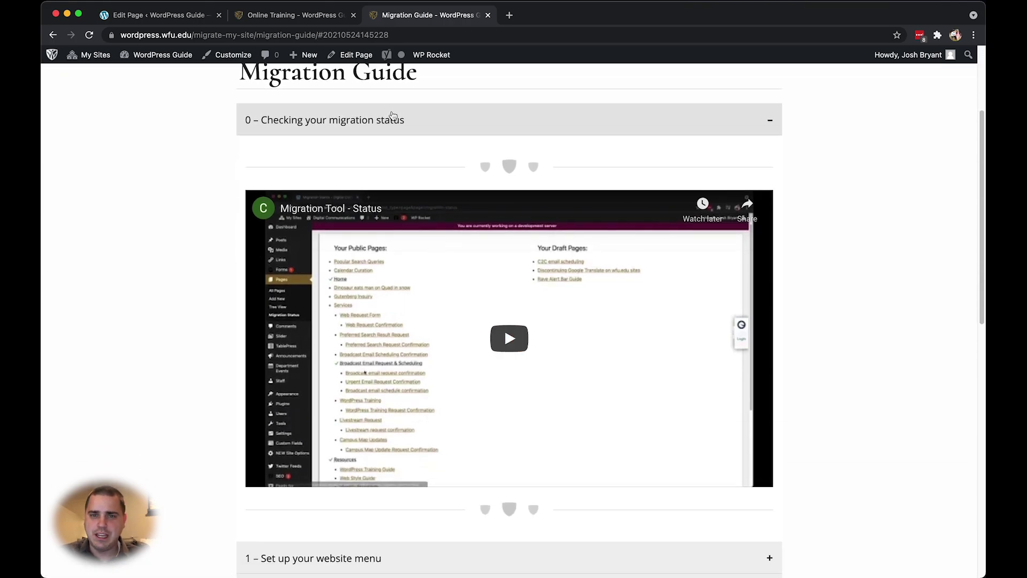
{"action": "left_click", "coordinate": [392, 131]}
Step: Open Pages > Migration Status and scroll through the public and draft pages
{"action": "left_click", "coordinate": [163, 15]}
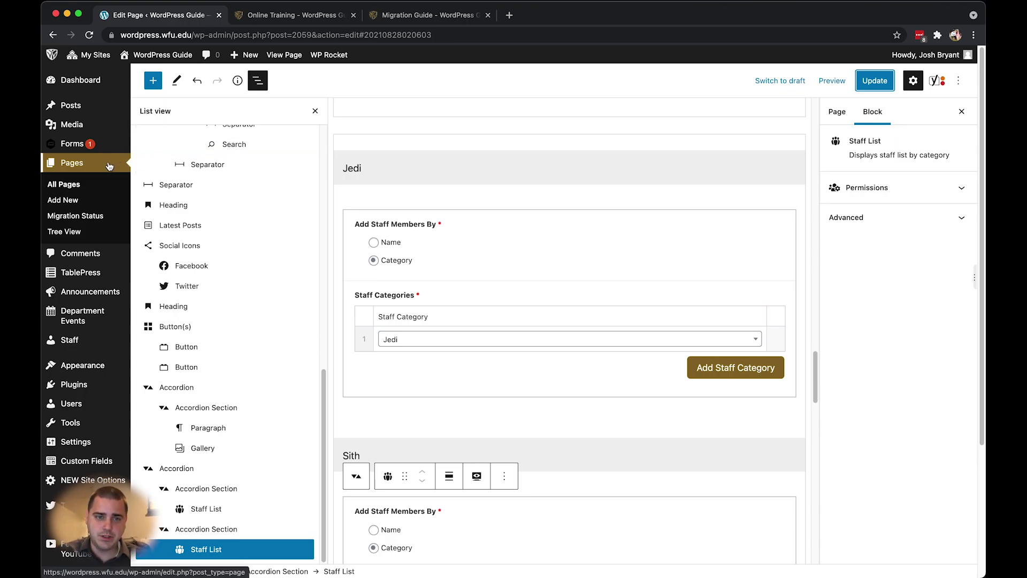
{"action": "left_click", "coordinate": [93, 219]}
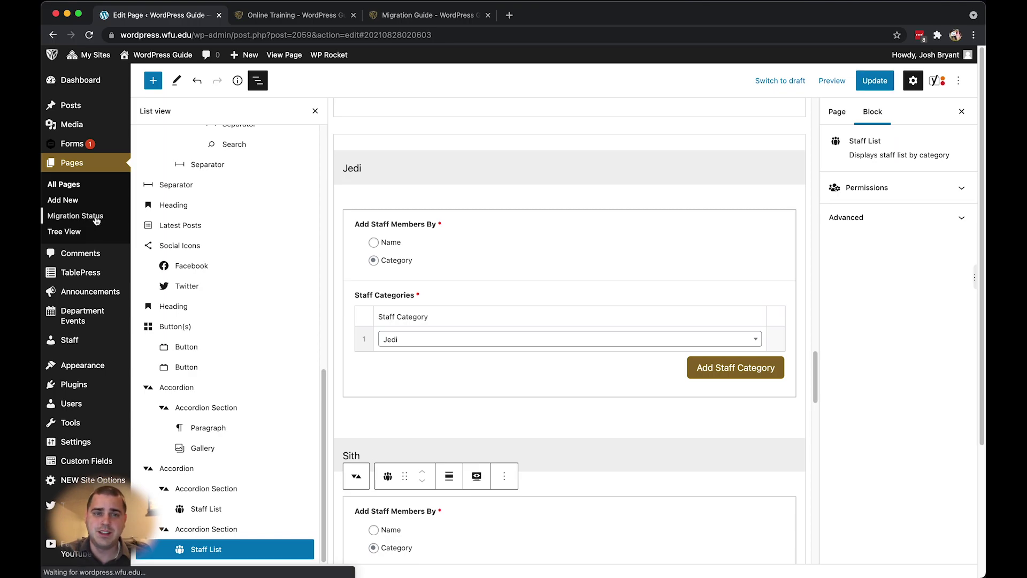
{"action": "scroll", "coordinate": [307, 319], "scroll_direction": "down", "scroll_amount": 3}
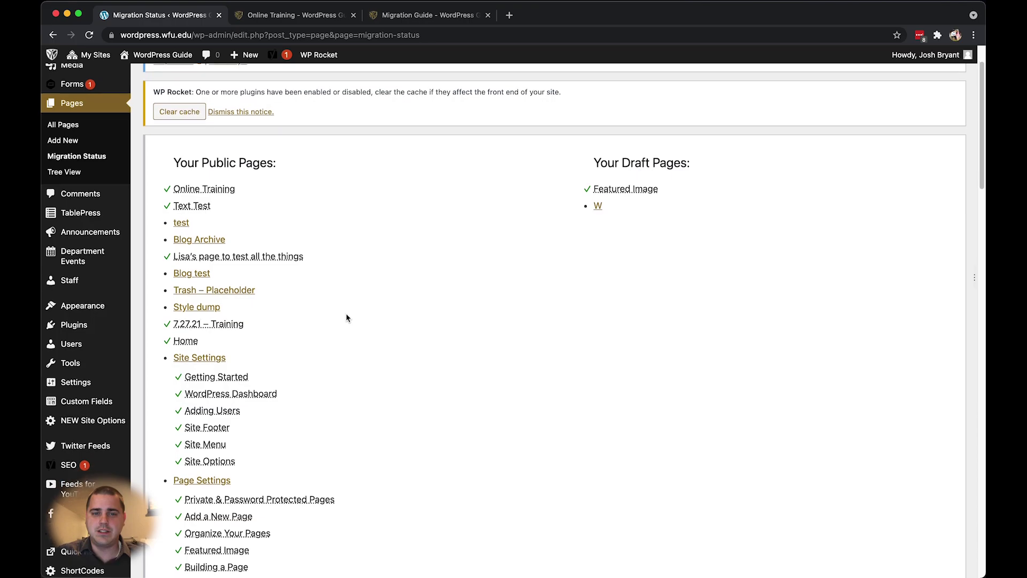
{"action": "scroll", "coordinate": [351, 299], "scroll_direction": "down", "scroll_amount": 3}
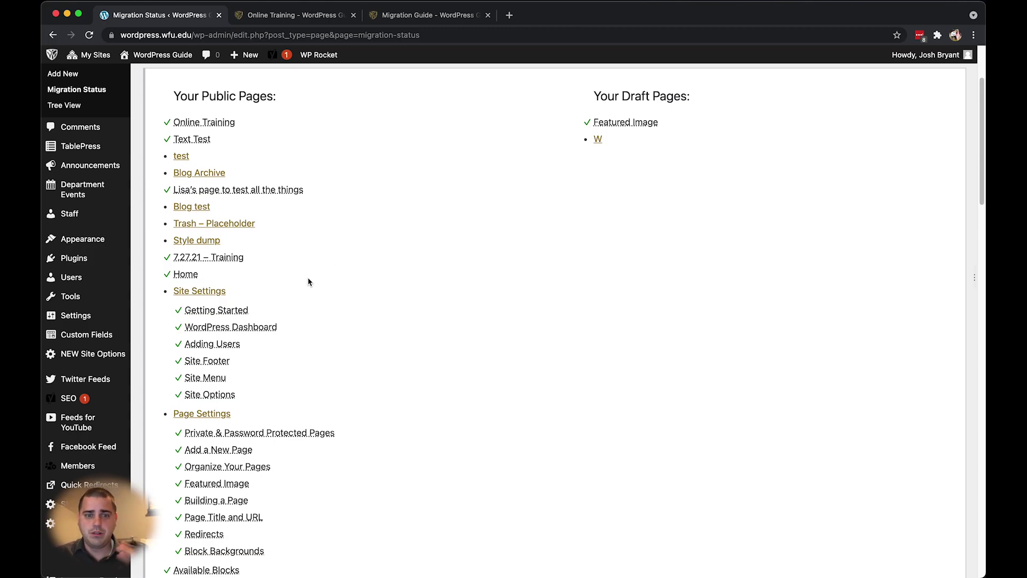
{"action": "scroll", "coordinate": [297, 305], "scroll_direction": "down", "scroll_amount": 5}
{"action": "scroll", "coordinate": [300, 311], "scroll_direction": "down", "scroll_amount": 15}
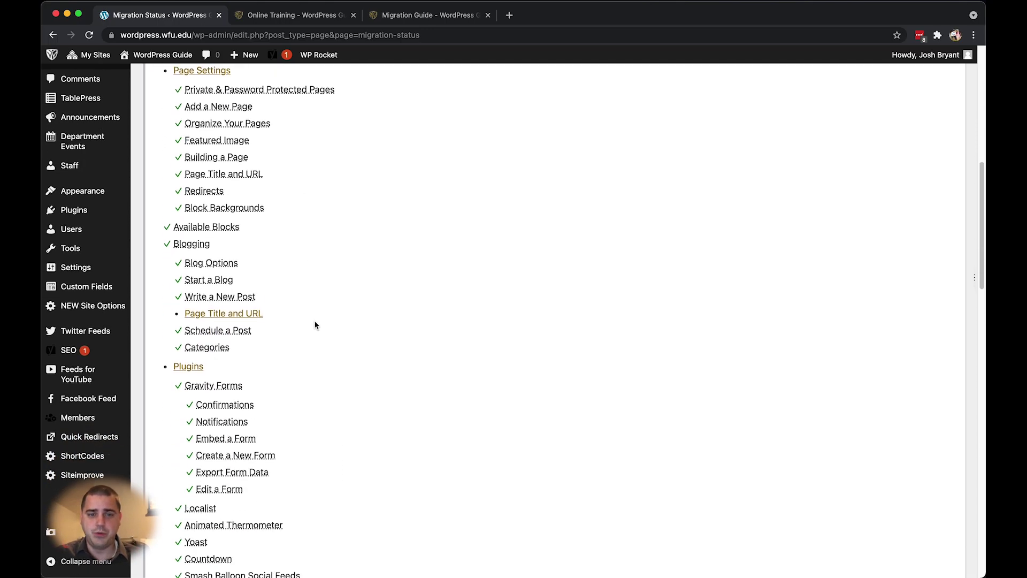
{"action": "scroll", "coordinate": [332, 337], "scroll_direction": "down", "scroll_amount": 3}
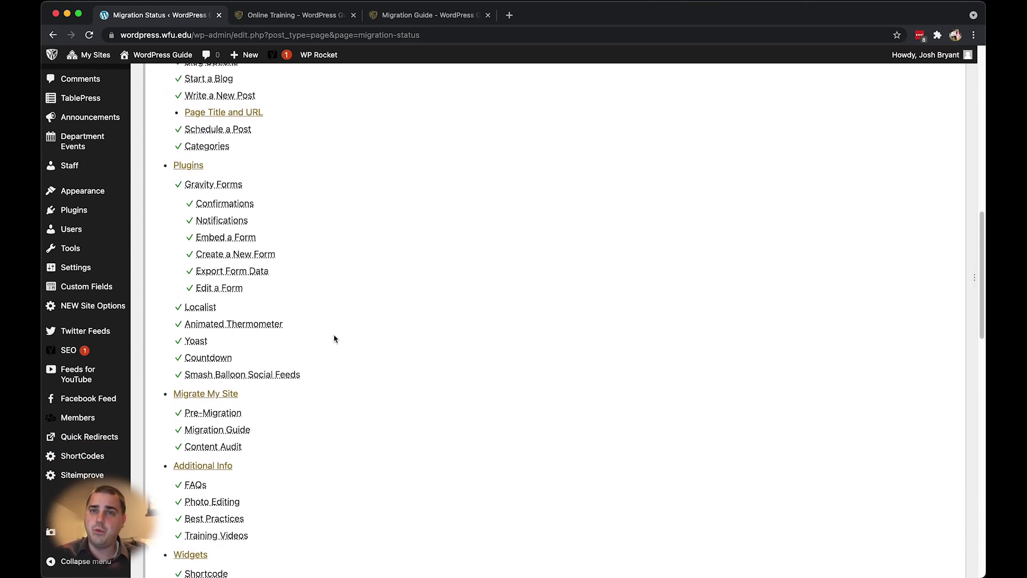
{"action": "scroll", "coordinate": [342, 342], "scroll_direction": "up", "scroll_amount": 10}
{"action": "scroll", "coordinate": [342, 346], "scroll_direction": "up", "scroll_amount": 18}
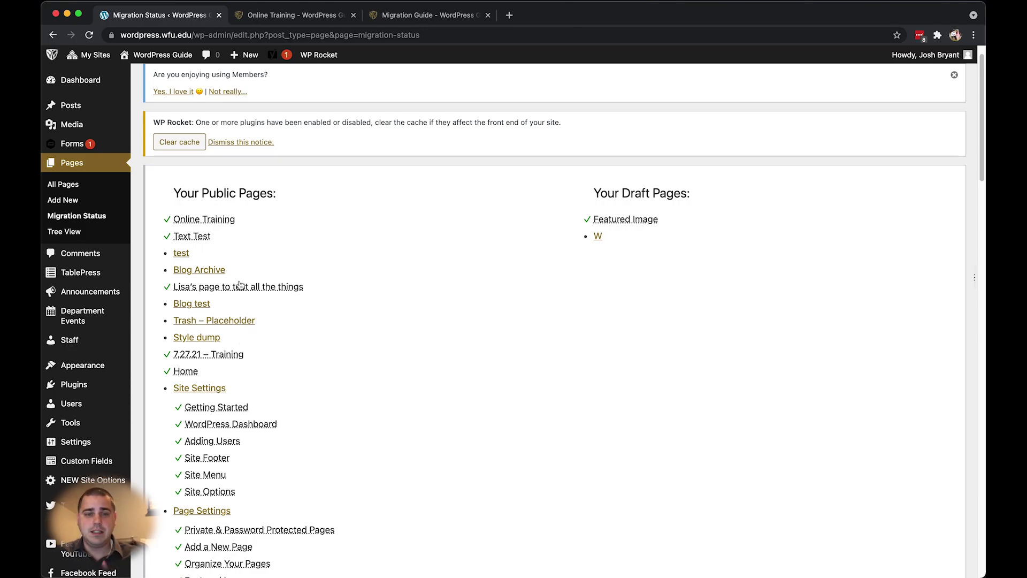
{"action": "scroll", "coordinate": [241, 412], "scroll_direction": "down", "scroll_amount": 1}
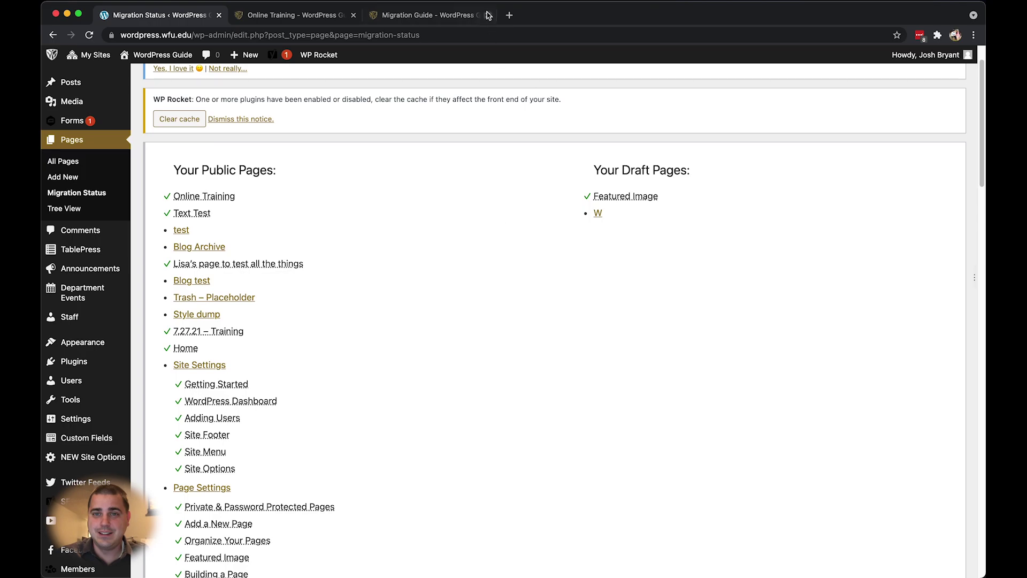
{"action": "left_click", "coordinate": [464, 18]}
{"action": "left_click", "coordinate": [447, 255]}
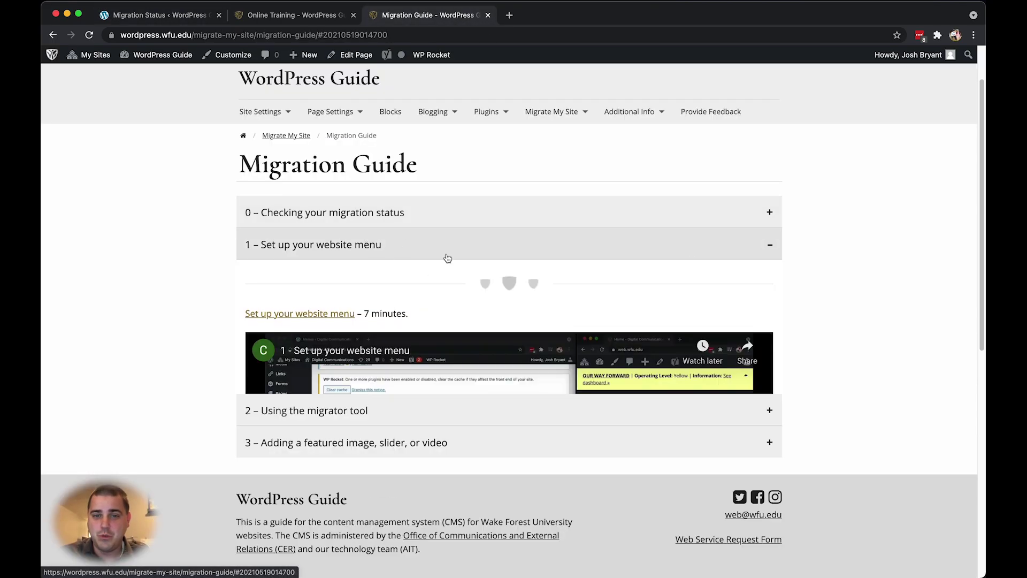
{"action": "left_click", "coordinate": [368, 243]}
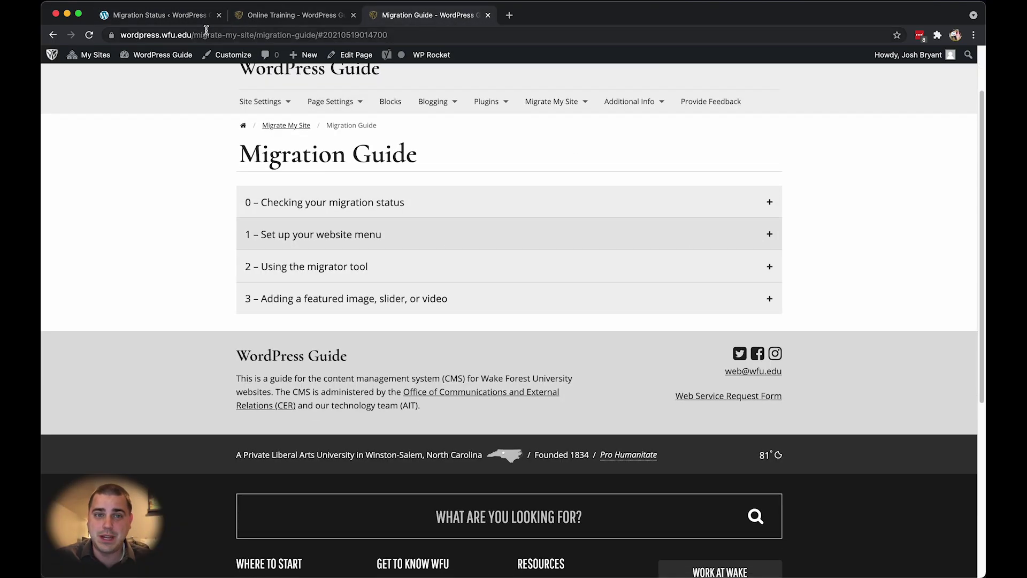
{"action": "scroll", "coordinate": [230, 102], "scroll_direction": "up", "scroll_amount": 1}
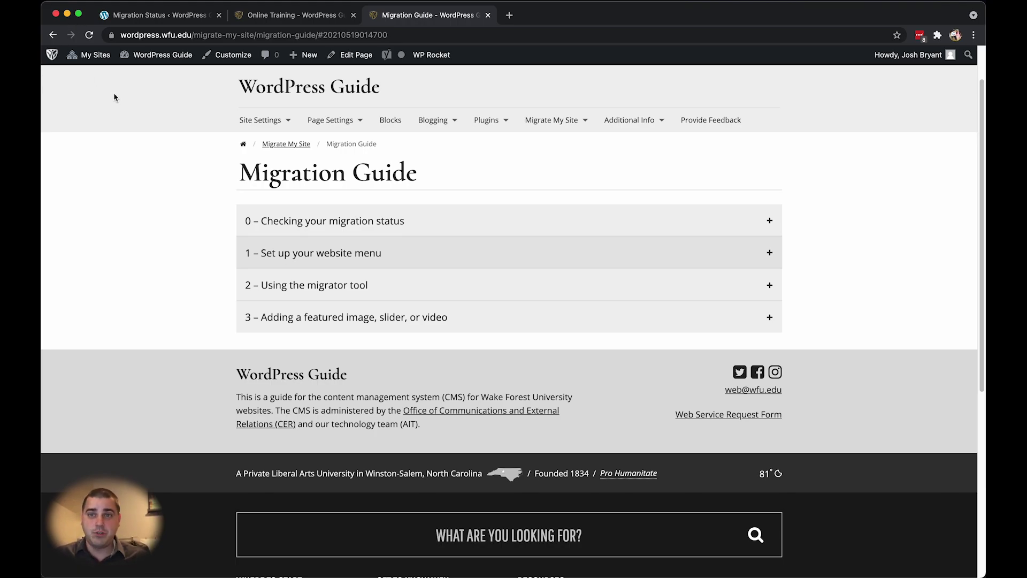
{"action": "left_click", "coordinate": [189, 17]}
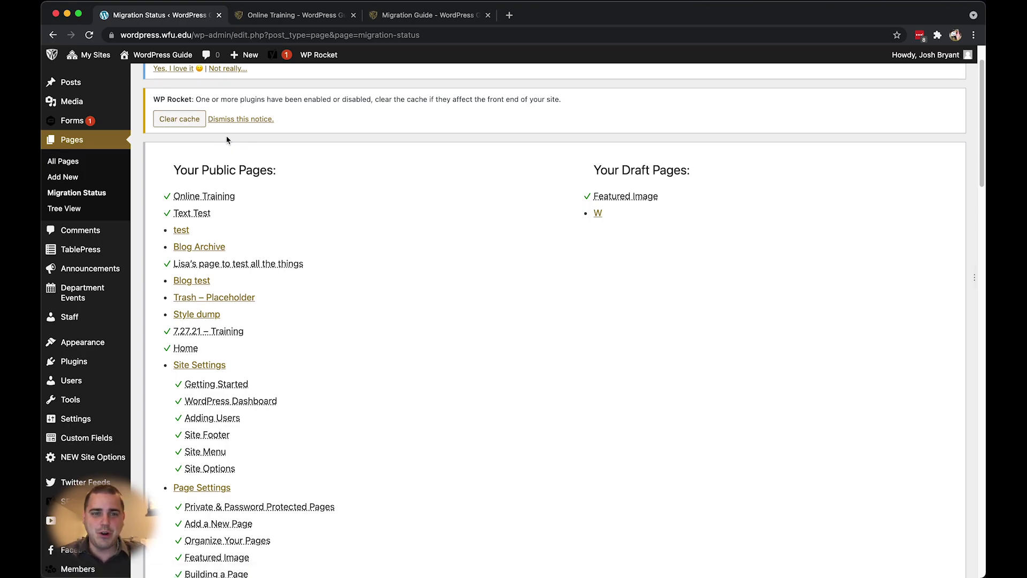
Step: Open Appearance > Menus to view the Primary Menu structure
{"action": "scroll", "coordinate": [59, 256], "scroll_direction": "down", "scroll_amount": 1}
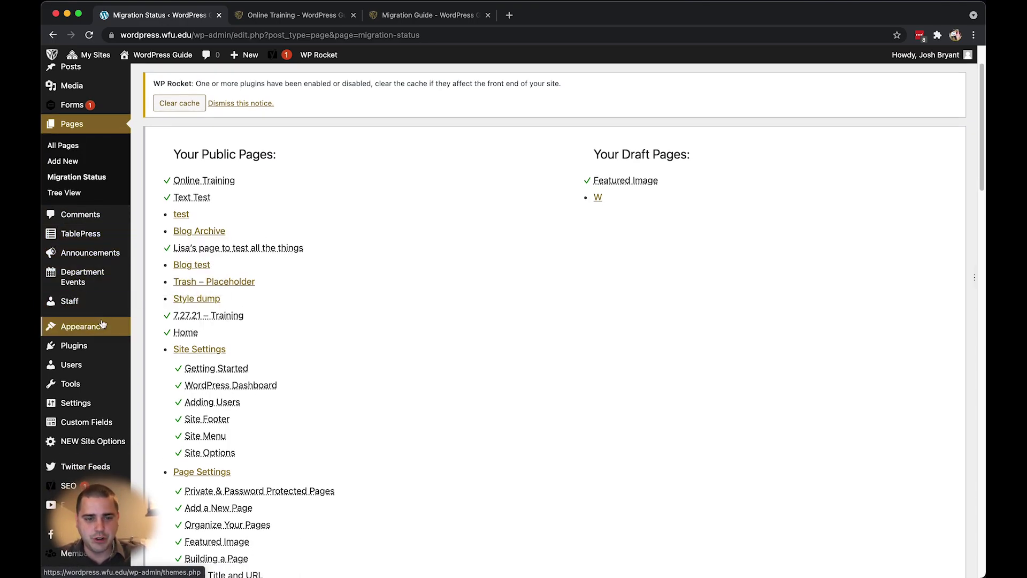
{"action": "mouse_move", "coordinate": [107, 328]}
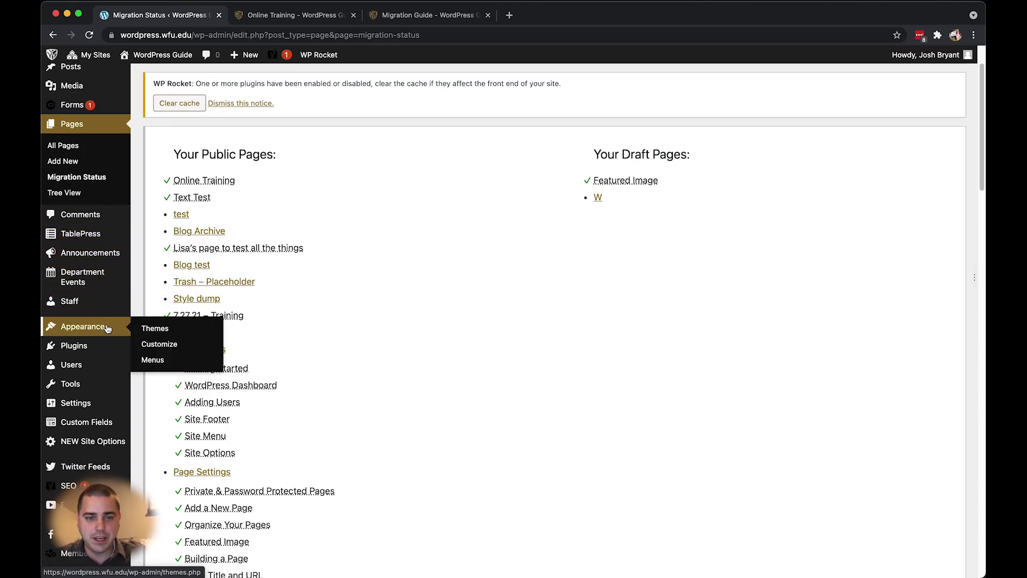
{"action": "left_click", "coordinate": [163, 363]}
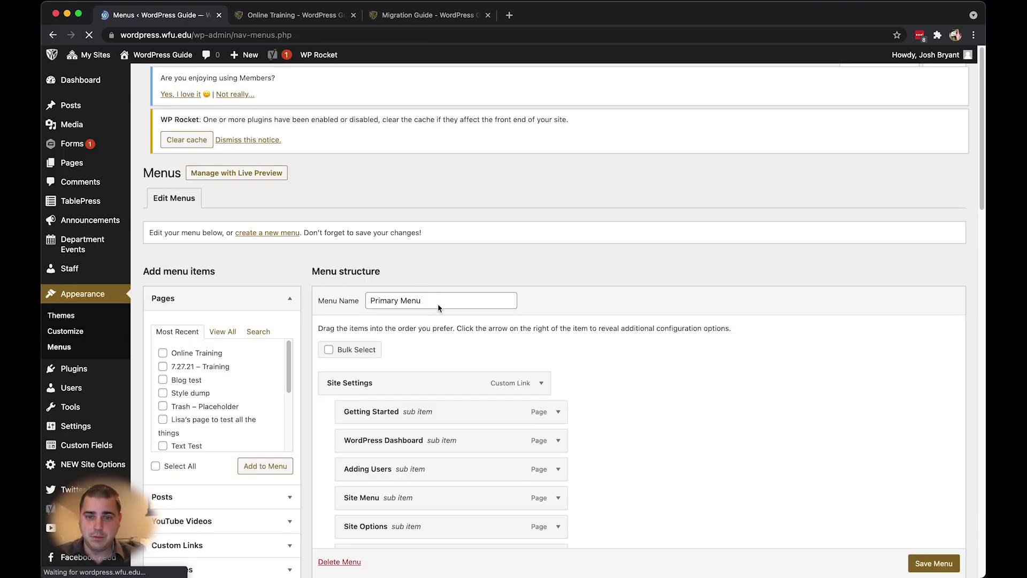
Step: Tick Online Training under Pages and add it to the Primary Menu
{"action": "left_click", "coordinate": [444, 312]}
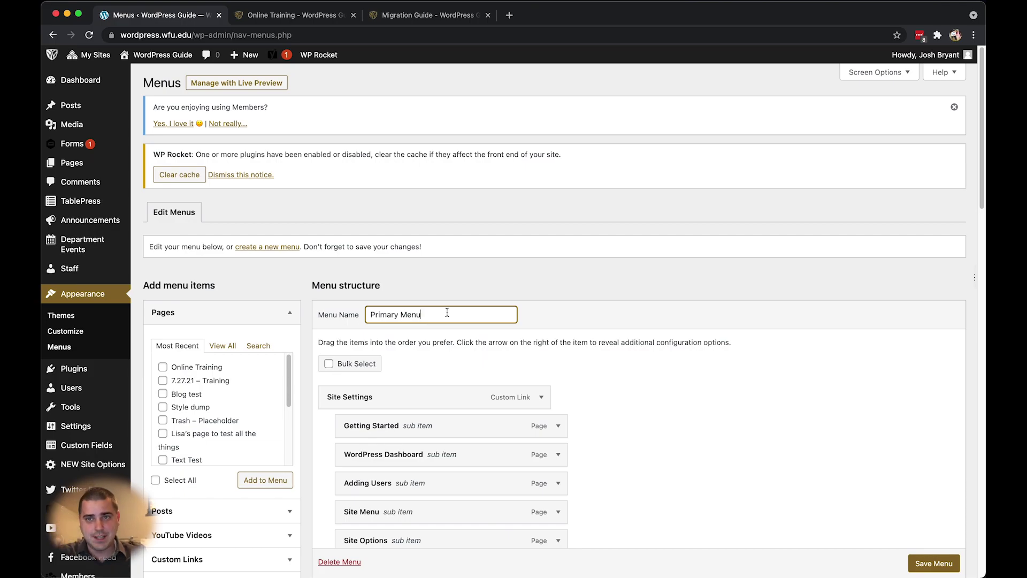
{"action": "scroll", "coordinate": [471, 251], "scroll_direction": "down", "scroll_amount": 3}
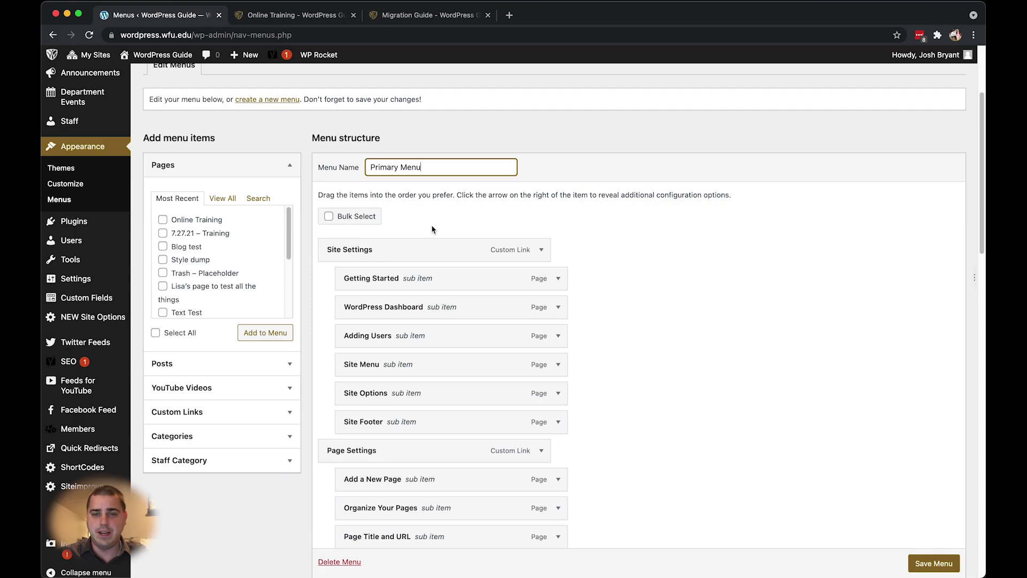
{"action": "scroll", "coordinate": [433, 229], "scroll_direction": "down", "scroll_amount": 1}
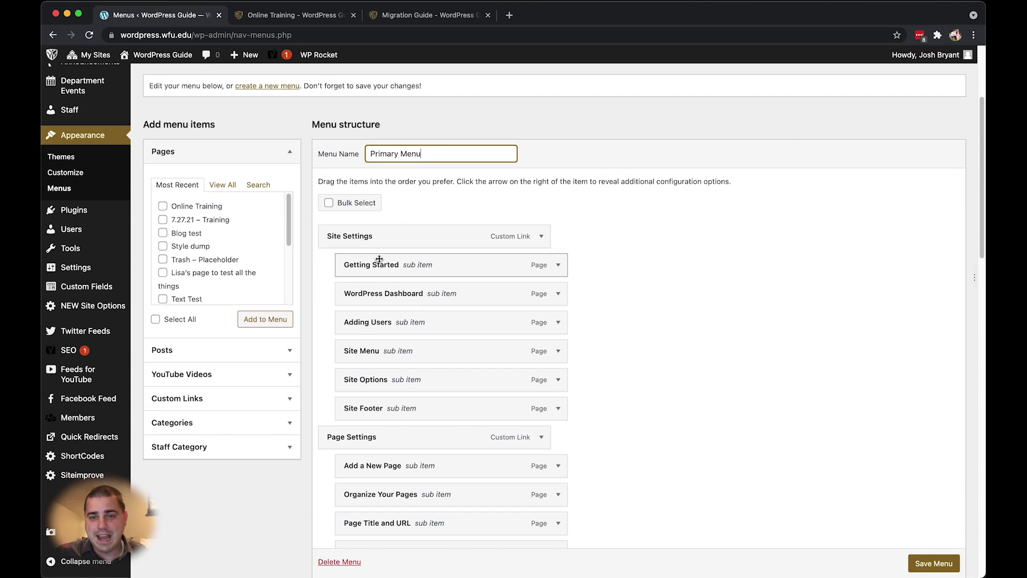
{"action": "scroll", "coordinate": [375, 273], "scroll_direction": "down", "scroll_amount": 1}
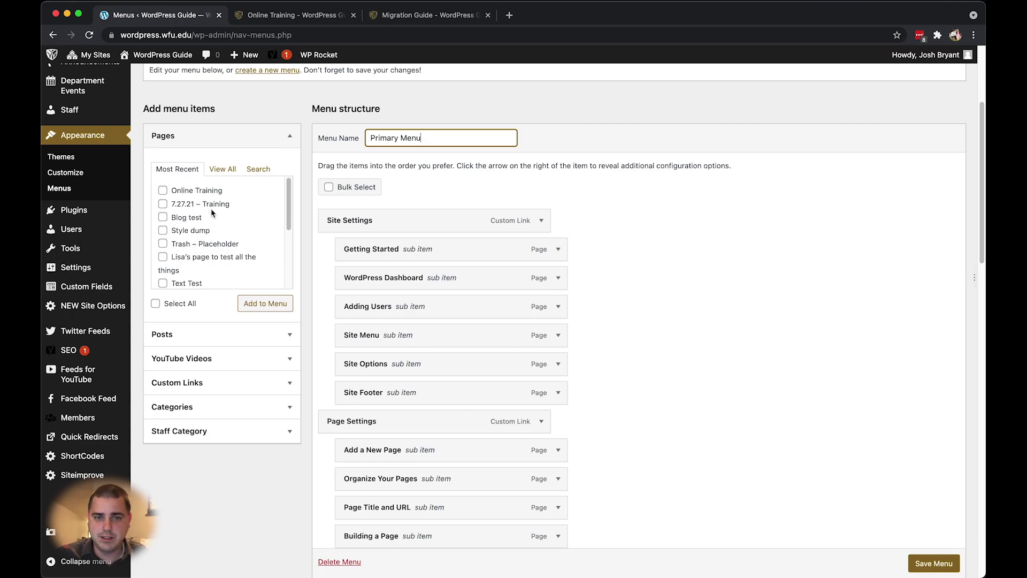
{"action": "scroll", "coordinate": [217, 227], "scroll_direction": "down", "scroll_amount": 1}
{"action": "left_click", "coordinate": [200, 191]}
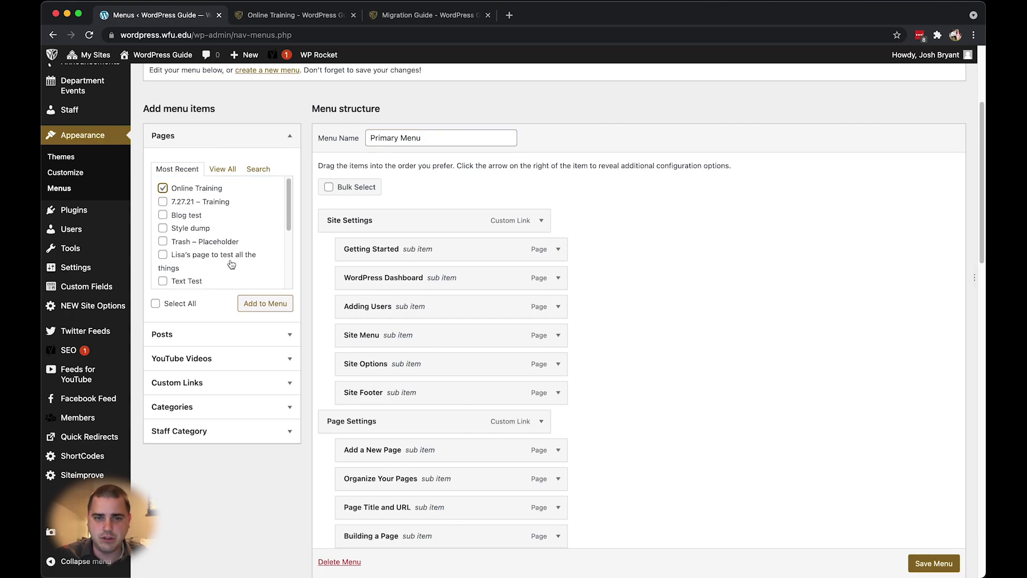
{"action": "left_click", "coordinate": [270, 303]}
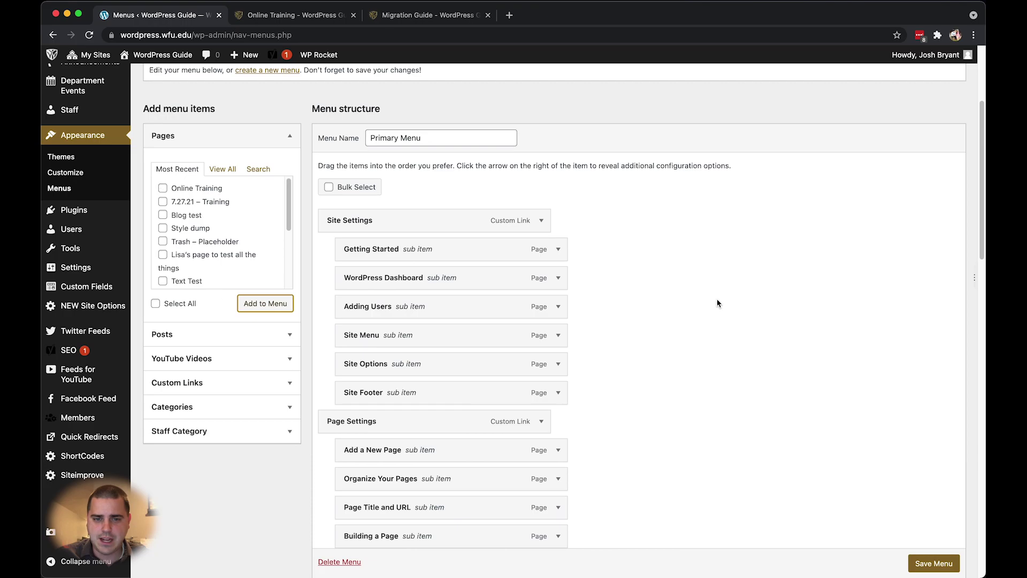
Step: Save the Primary Menu and view the live Online Training page
{"action": "scroll", "coordinate": [701, 321], "scroll_direction": "down", "scroll_amount": 10}
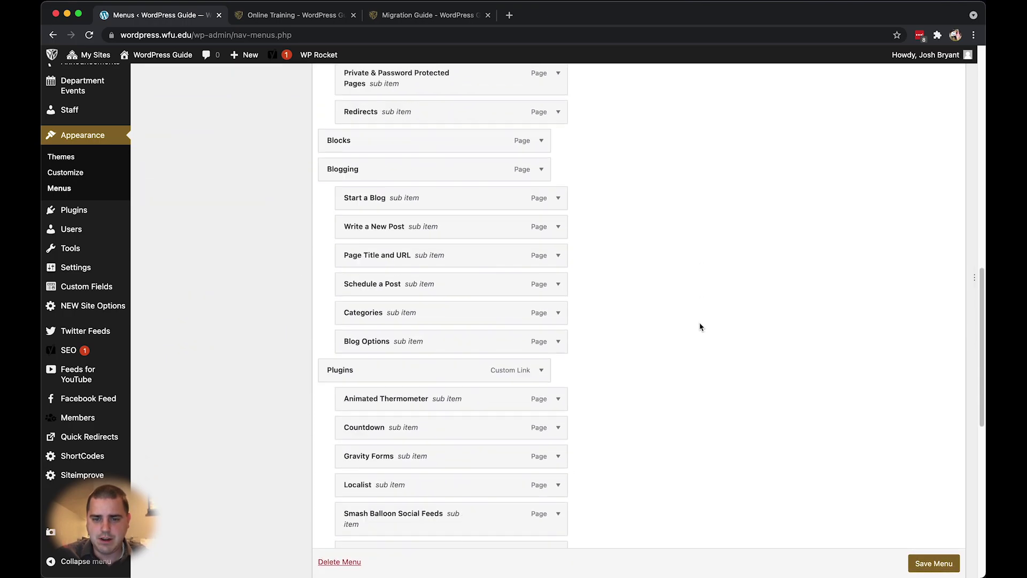
{"action": "scroll", "coordinate": [699, 327], "scroll_direction": "down", "scroll_amount": 9}
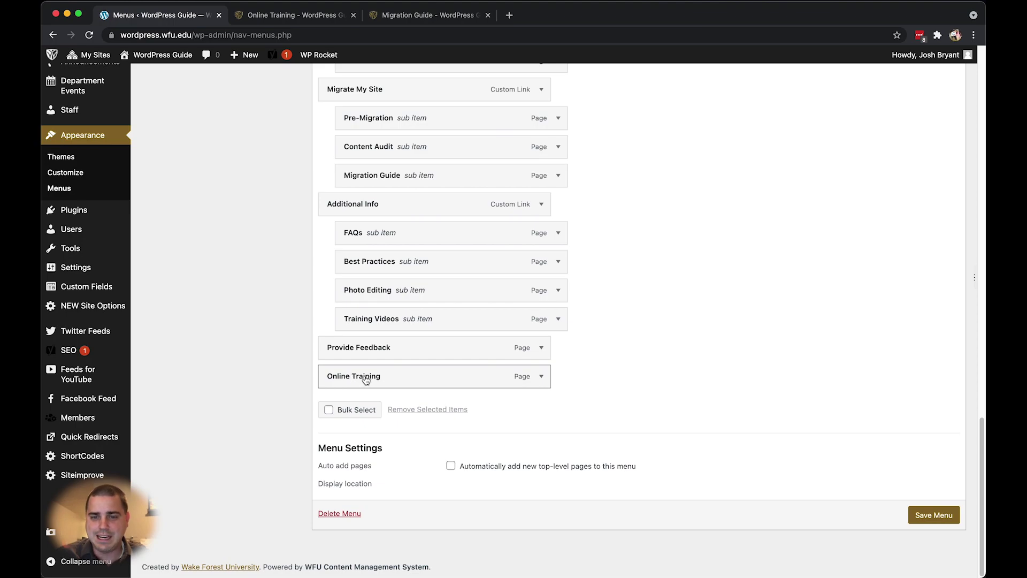
{"action": "left_click", "coordinate": [921, 513]}
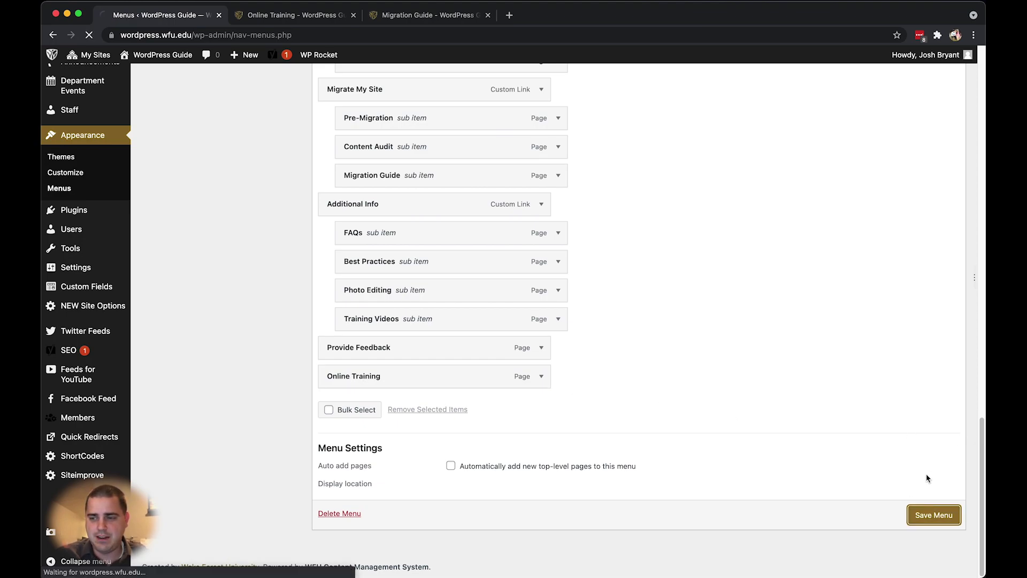
{"action": "left_click", "coordinate": [257, 16]}
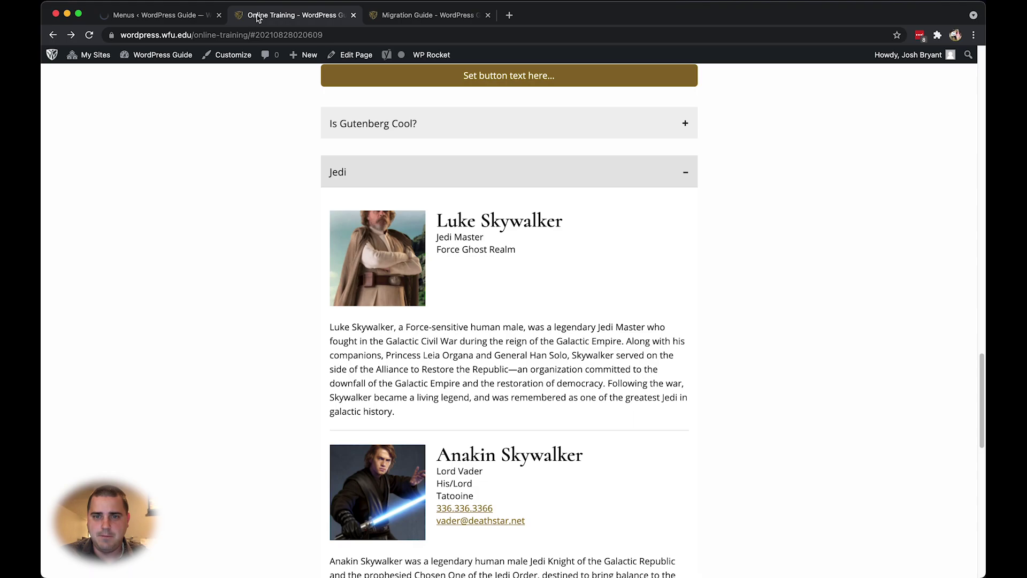
Step: Reload the live Online Training page and save the Primary Menu again
{"action": "scroll", "coordinate": [345, 189], "scroll_direction": "up", "scroll_amount": 20}
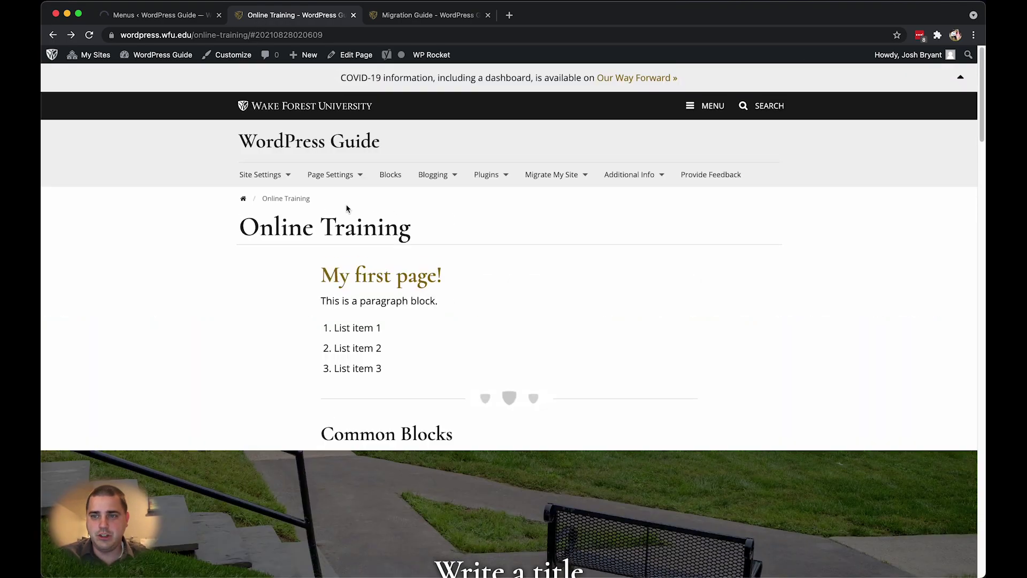
{"action": "left_click", "coordinate": [320, 34]}
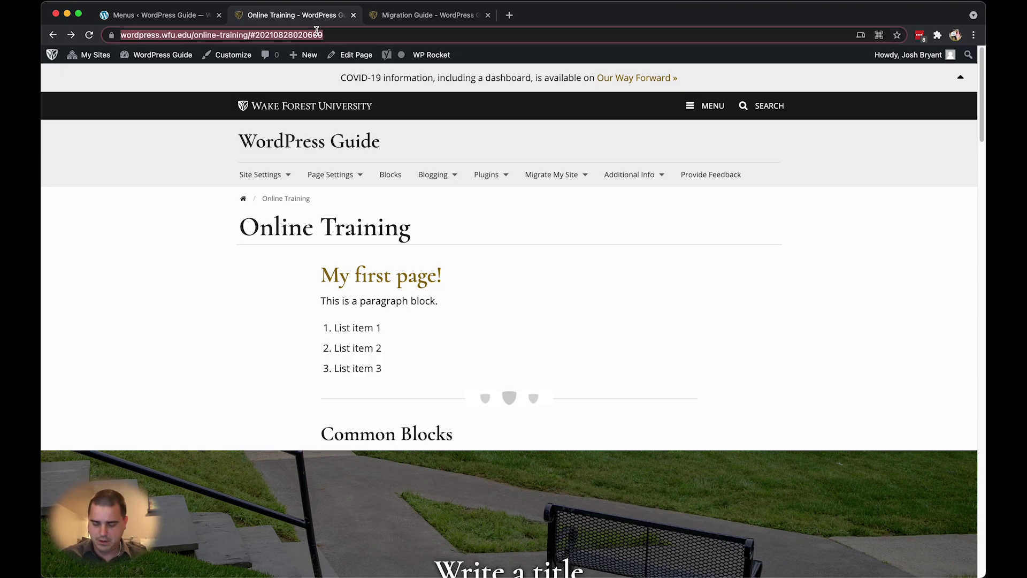
{"action": "key", "text": "Return"}
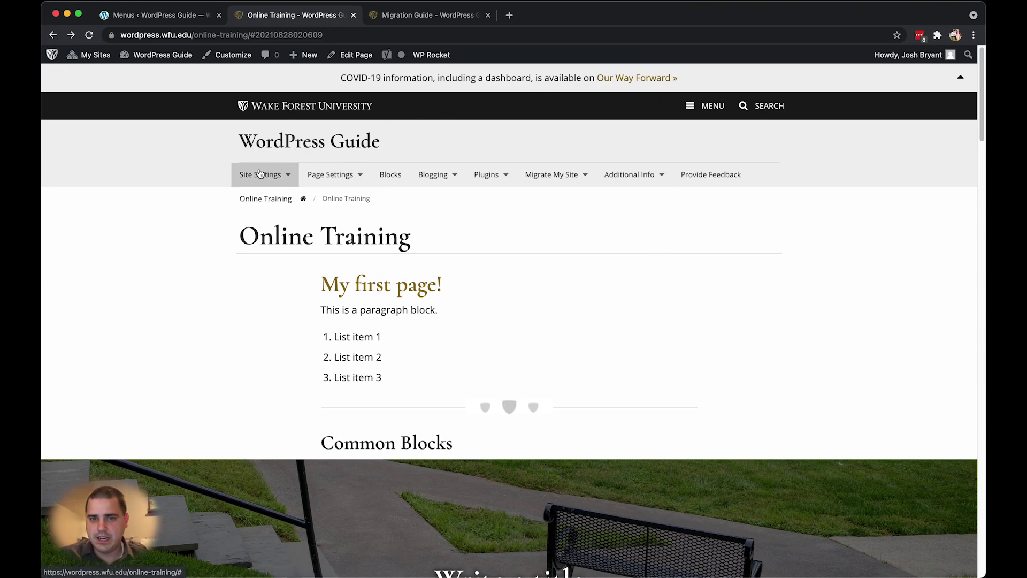
{"action": "left_click", "coordinate": [196, 14]}
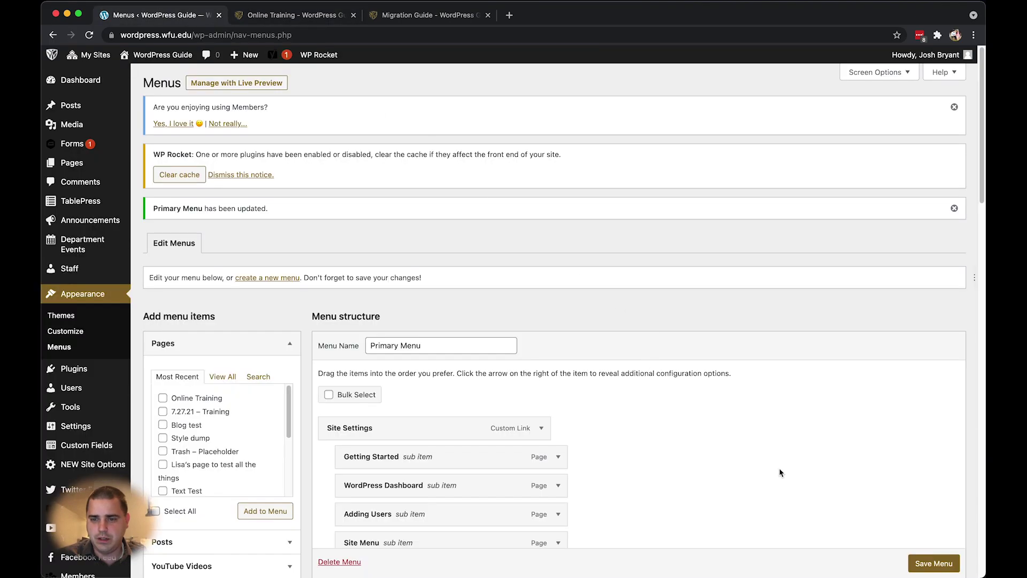
{"action": "left_click", "coordinate": [925, 562]}
{"action": "scroll", "coordinate": [925, 560], "scroll_direction": "down", "scroll_amount": 1}
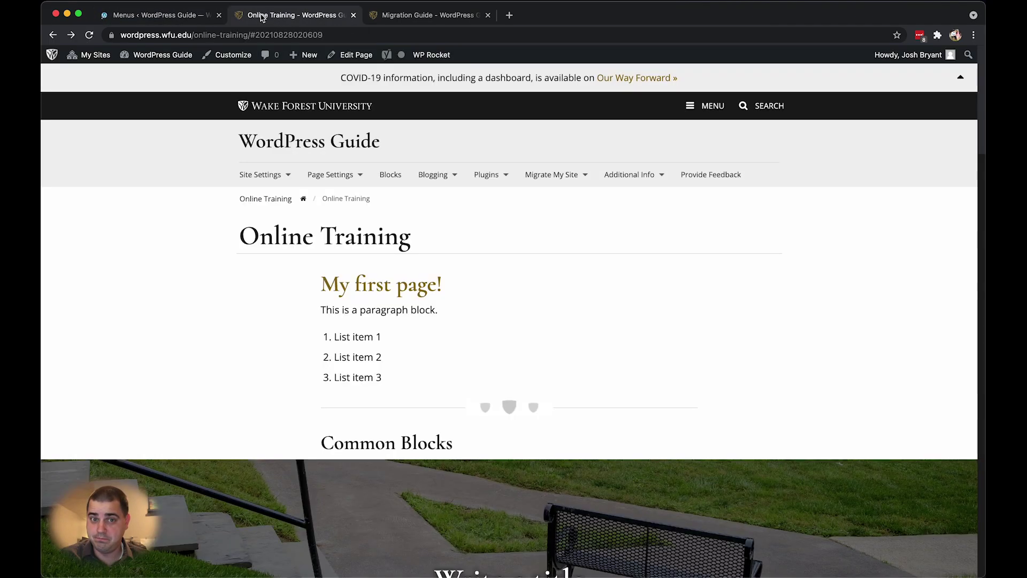
Step: Reload the live page and check the Page Settings submenu in the navigation
{"action": "left_click", "coordinate": [277, 16]}
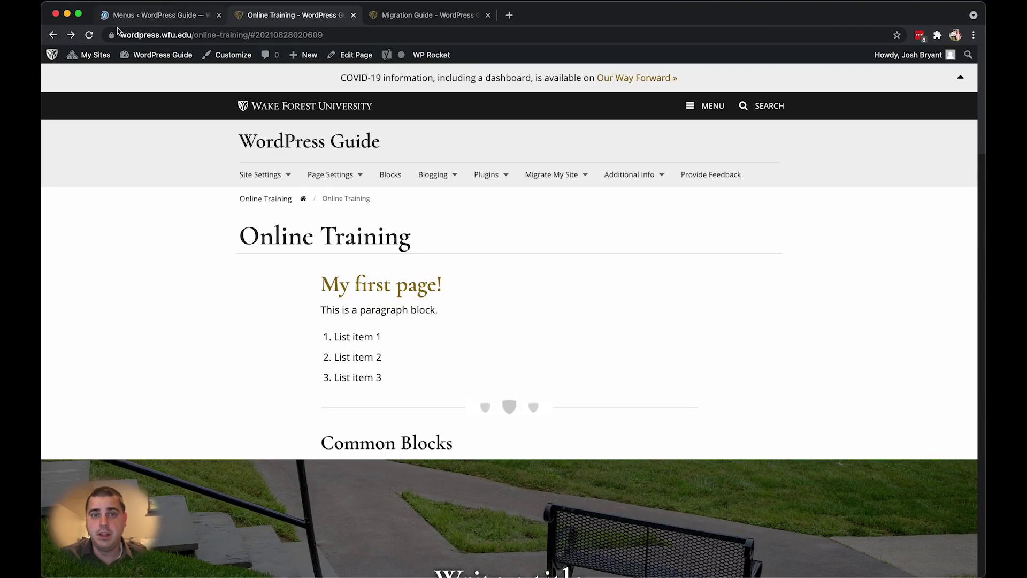
{"action": "left_click", "coordinate": [88, 36]}
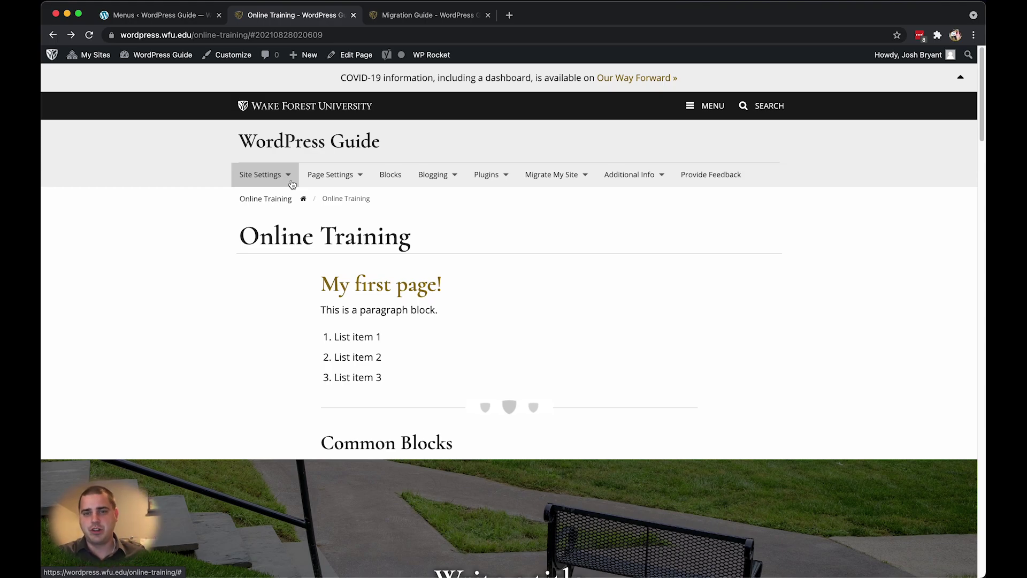
{"action": "left_click", "coordinate": [336, 175]}
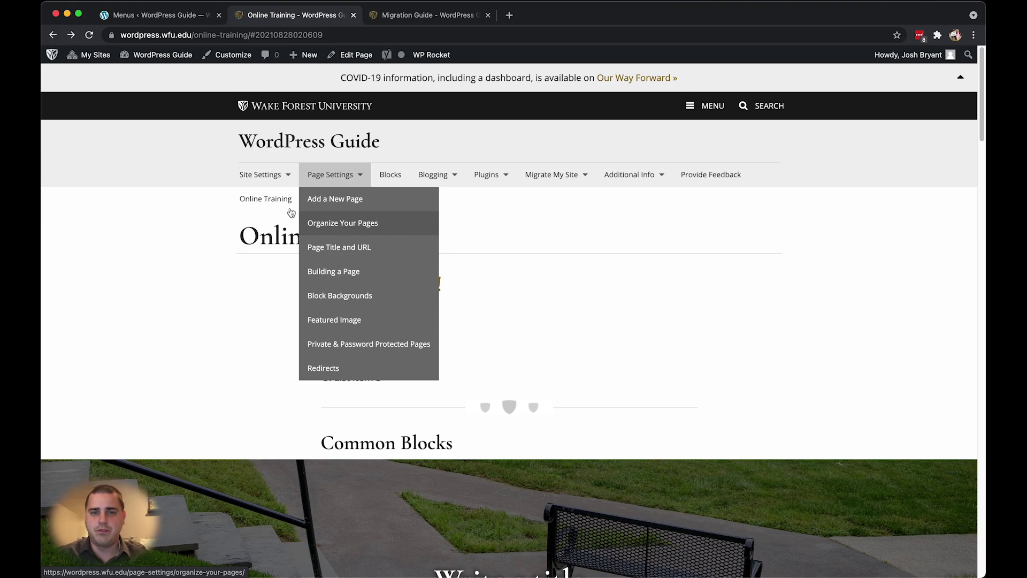
{"action": "left_click", "coordinate": [181, 21]}
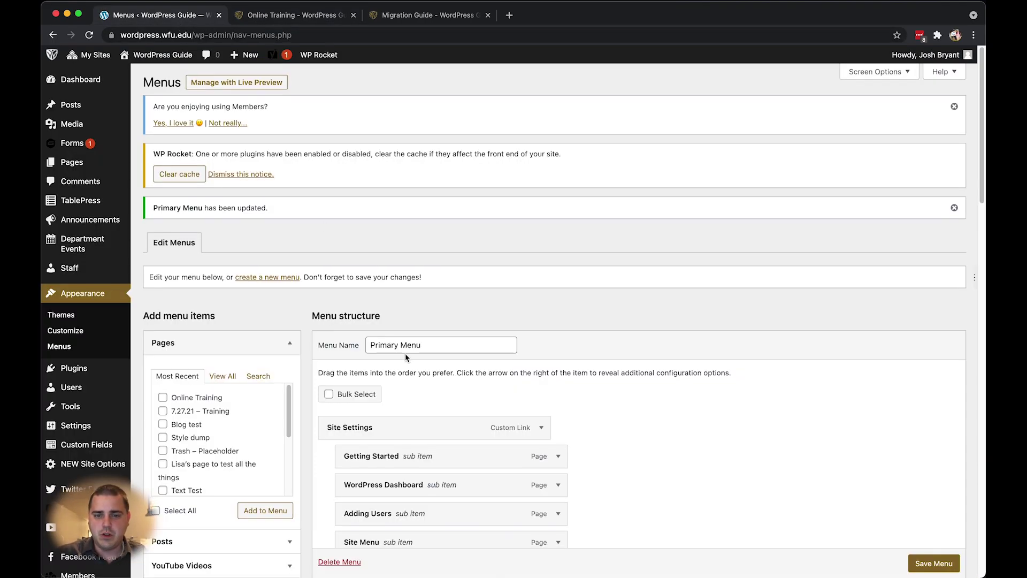
Step: Nest Online Training under Migrate My Site, after Migration Guide, and save the menu
{"action": "scroll", "coordinate": [406, 353], "scroll_direction": "down", "scroll_amount": 15}
{"action": "scroll", "coordinate": [412, 442], "scroll_direction": "down", "scroll_amount": 10}
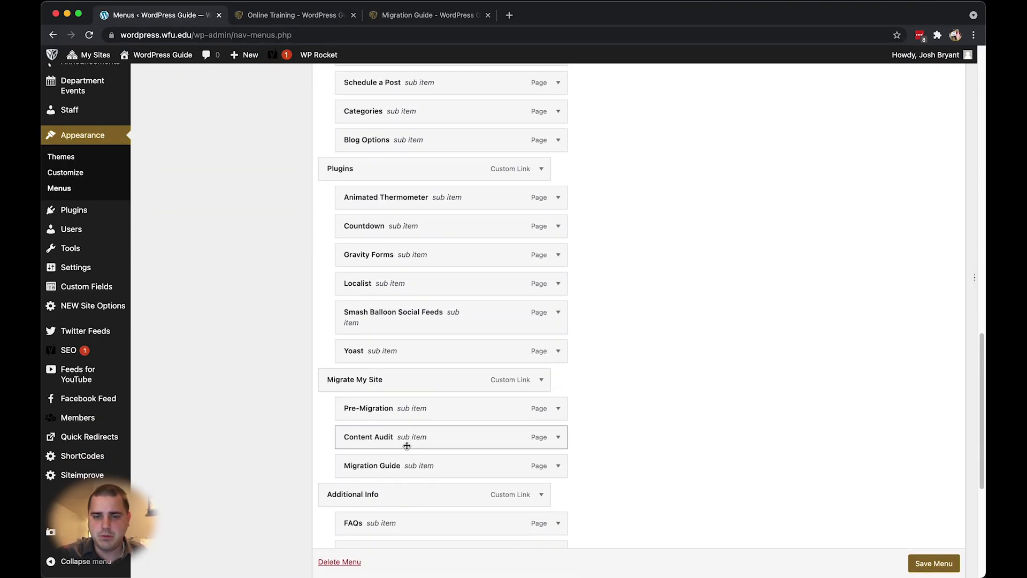
{"action": "scroll", "coordinate": [376, 437], "scroll_direction": "up", "scroll_amount": 1}
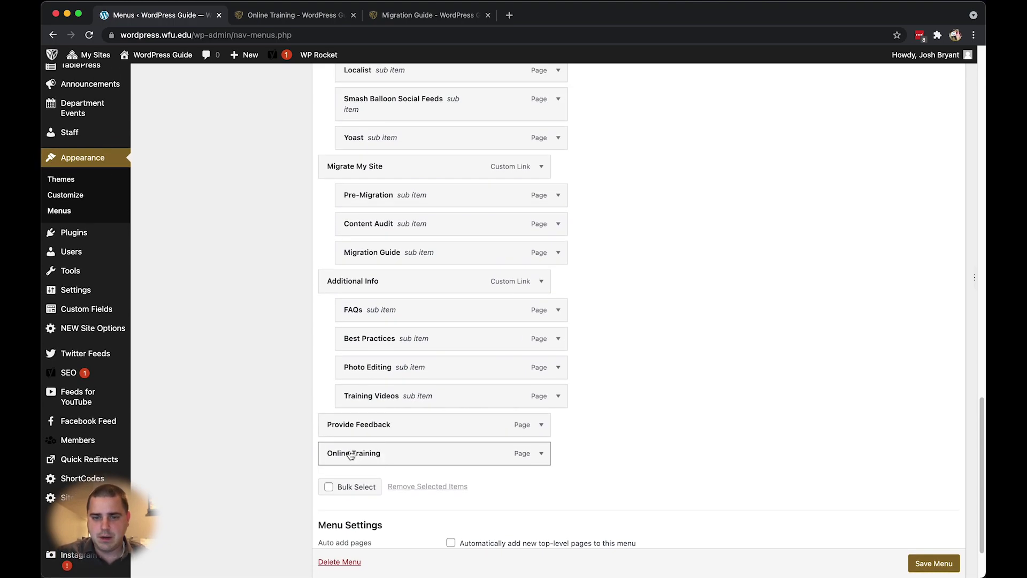
{"action": "left_click_drag", "start_coordinate": [351, 453], "coordinate": [376, 280]}
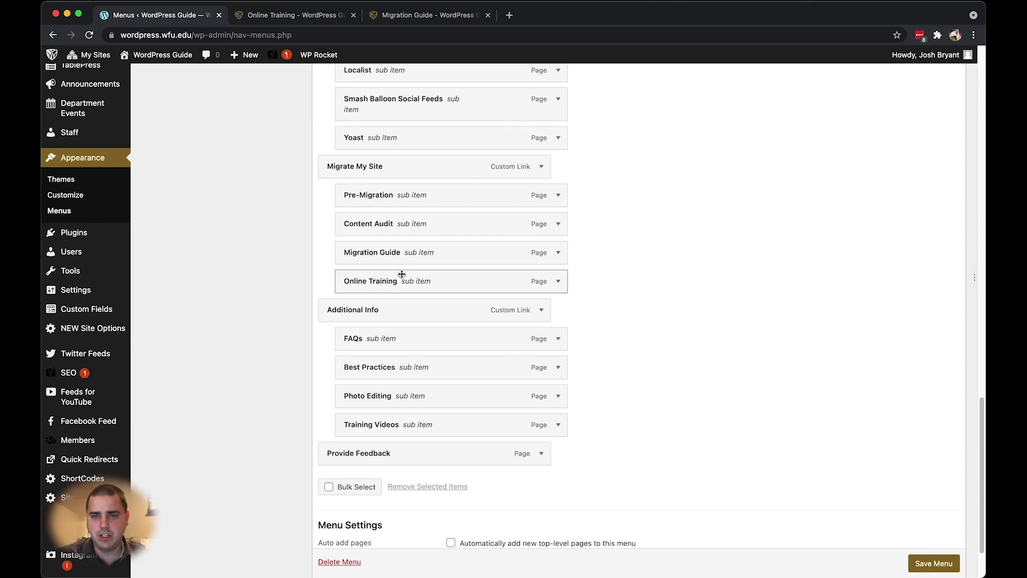
{"action": "left_click", "coordinate": [933, 563]}
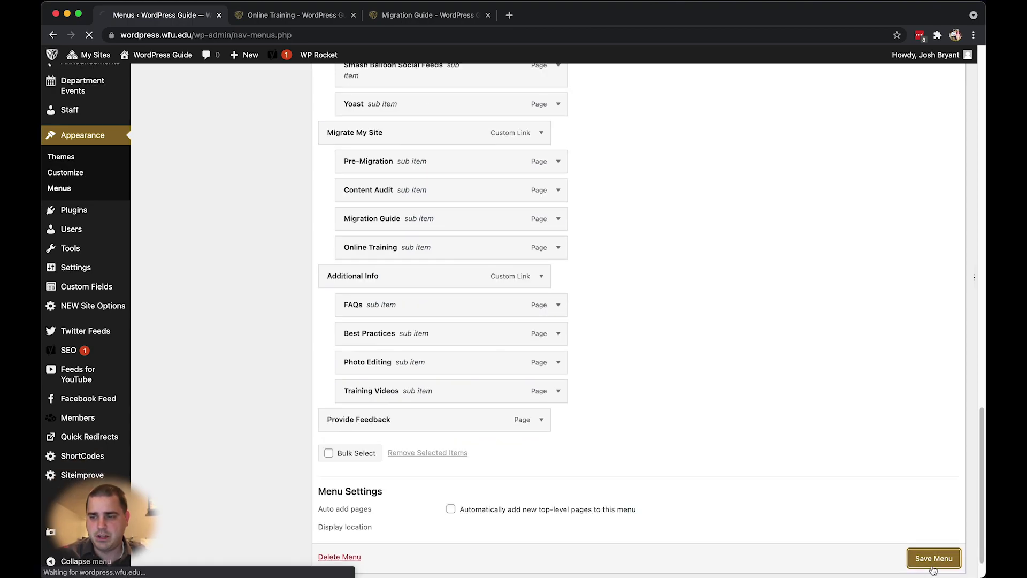
Step: Reload the live site and confirm Migrate My Site now lists Online Training
{"action": "left_click", "coordinate": [293, 15]}
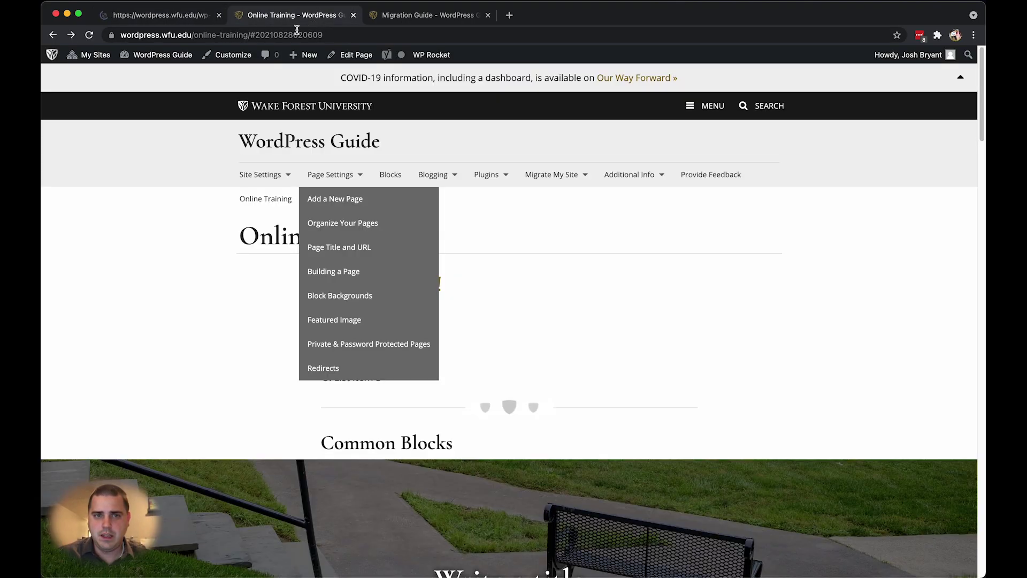
{"action": "mouse_move", "coordinate": [61, 47]}
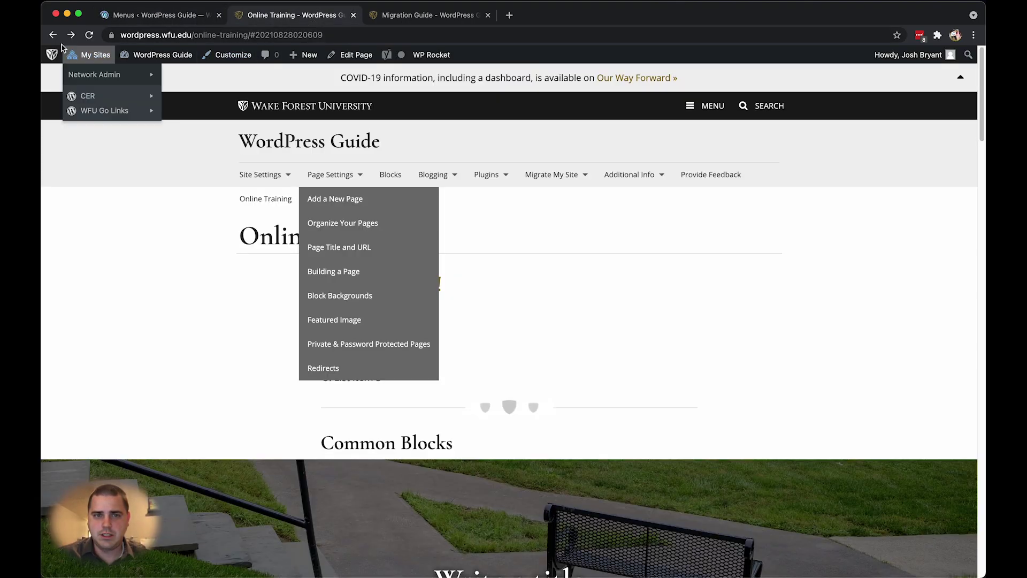
{"action": "left_click", "coordinate": [88, 36]}
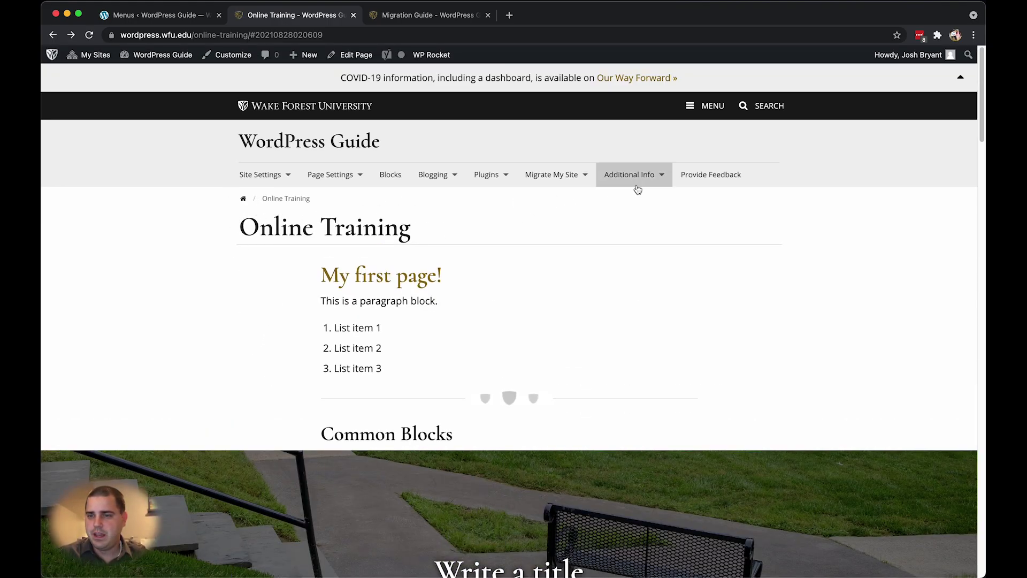
{"action": "left_click", "coordinate": [585, 182]}
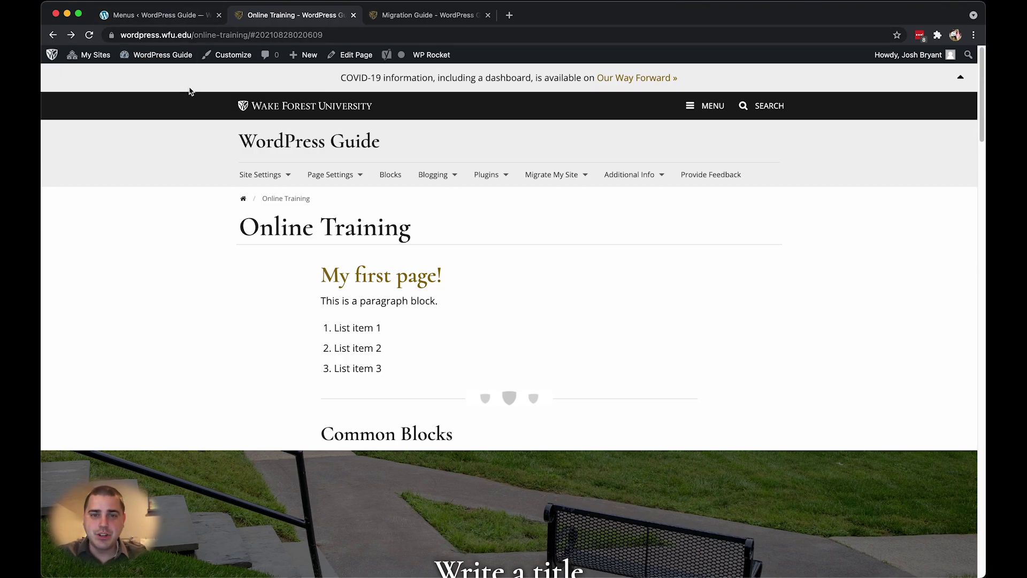
Step: Browse the navigation dropdowns and open the Blogging Overview page
{"action": "mouse_move", "coordinate": [287, 179]}
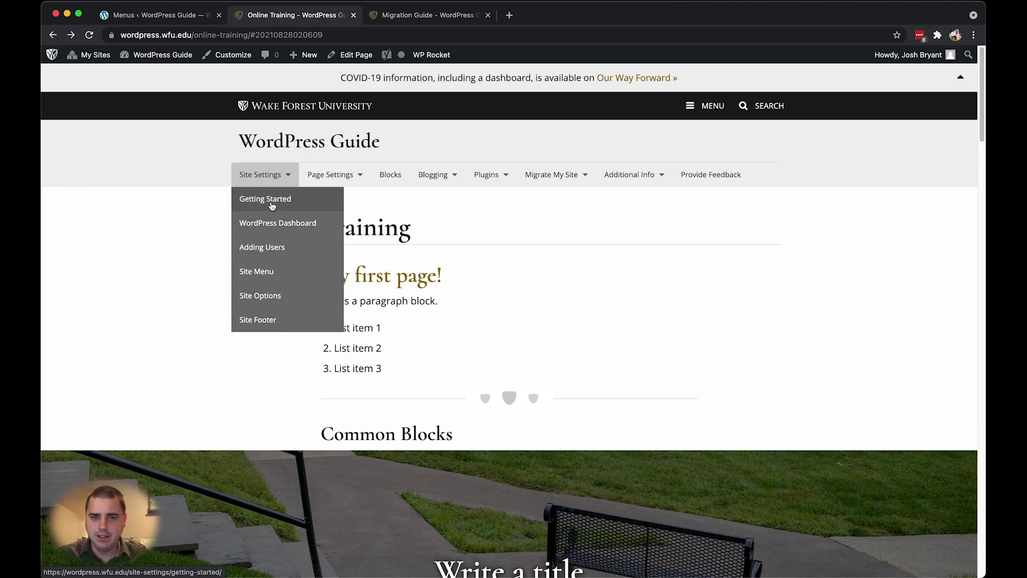
{"action": "mouse_move", "coordinate": [337, 175]}
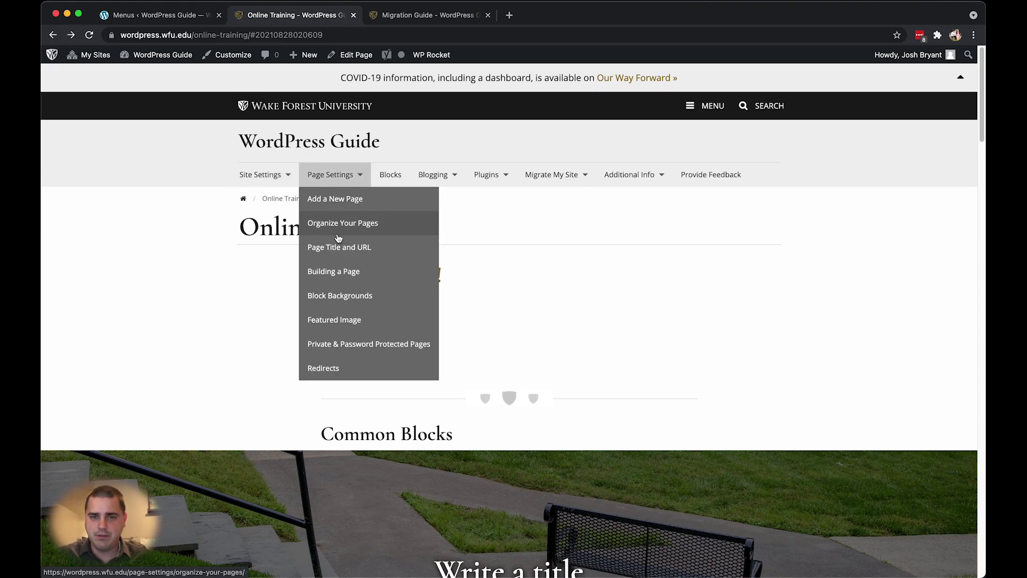
{"action": "mouse_move", "coordinate": [424, 182]}
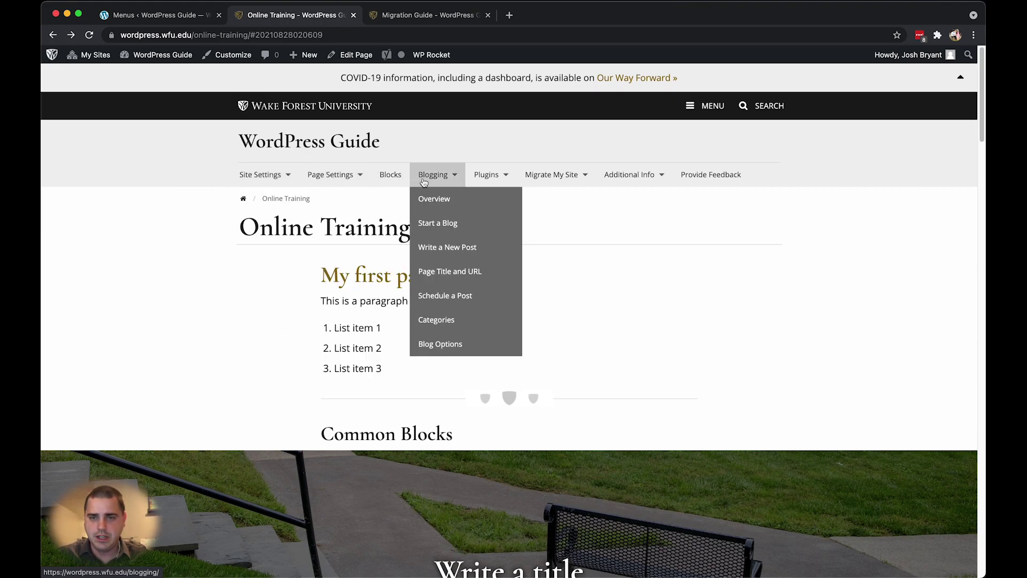
{"action": "left_click", "coordinate": [431, 205]}
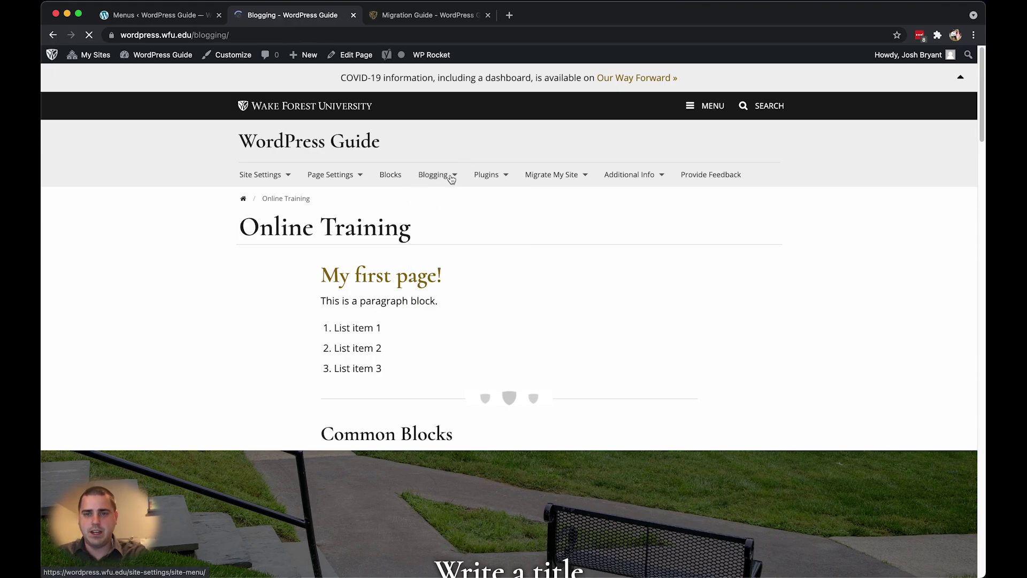
Step: Select the blogging part of the URL, then open and close the Page Settings dropdown
{"action": "double_click", "coordinate": [256, 35]}
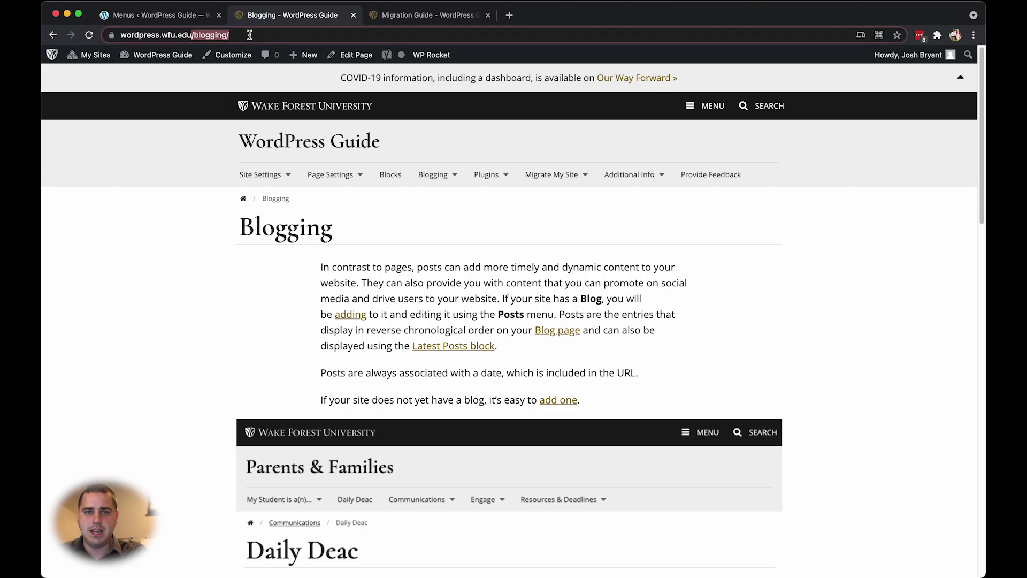
{"action": "left_click", "coordinate": [454, 281]}
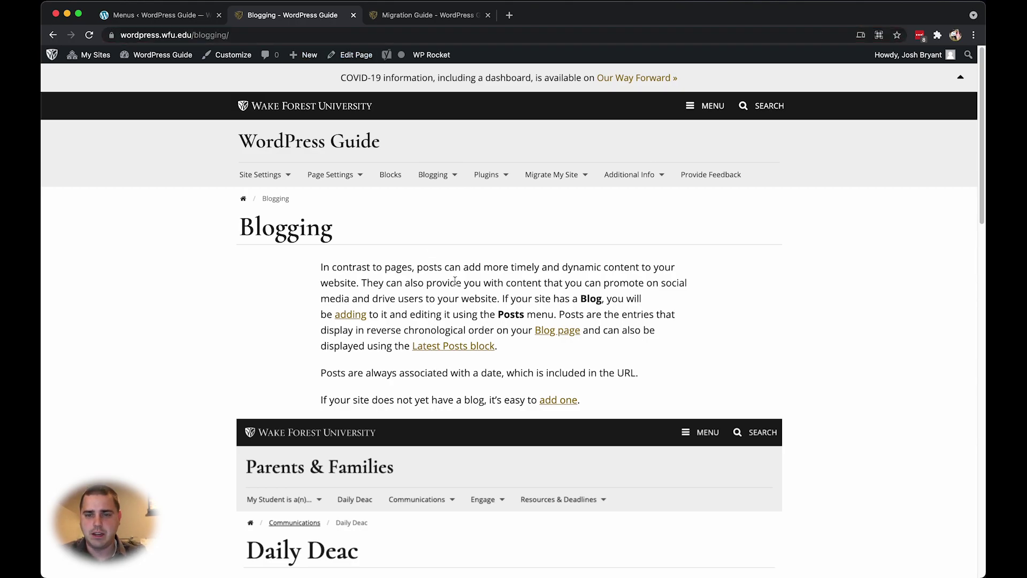
{"action": "left_click", "coordinate": [361, 184]}
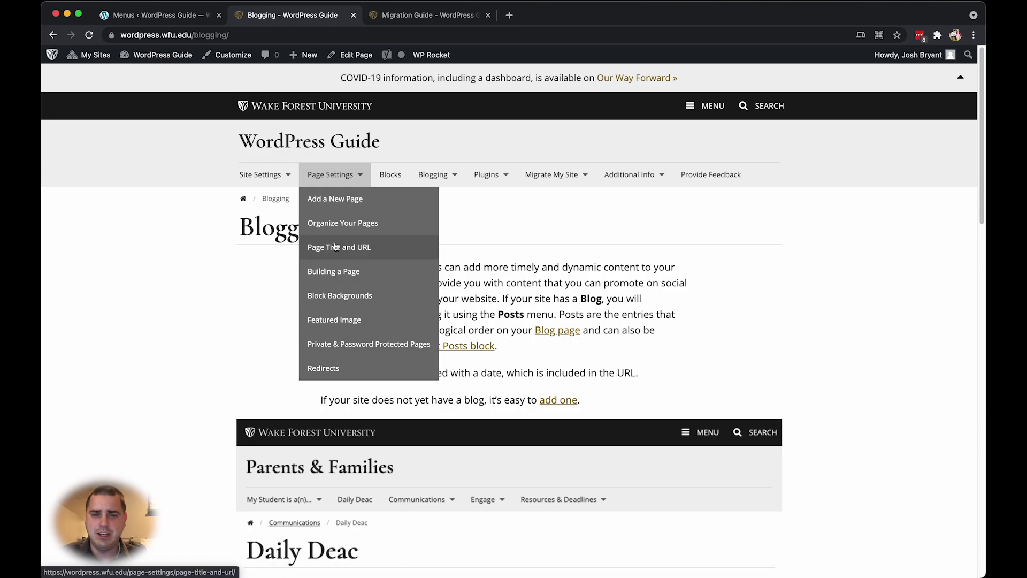
{"action": "left_click", "coordinate": [107, 212]}
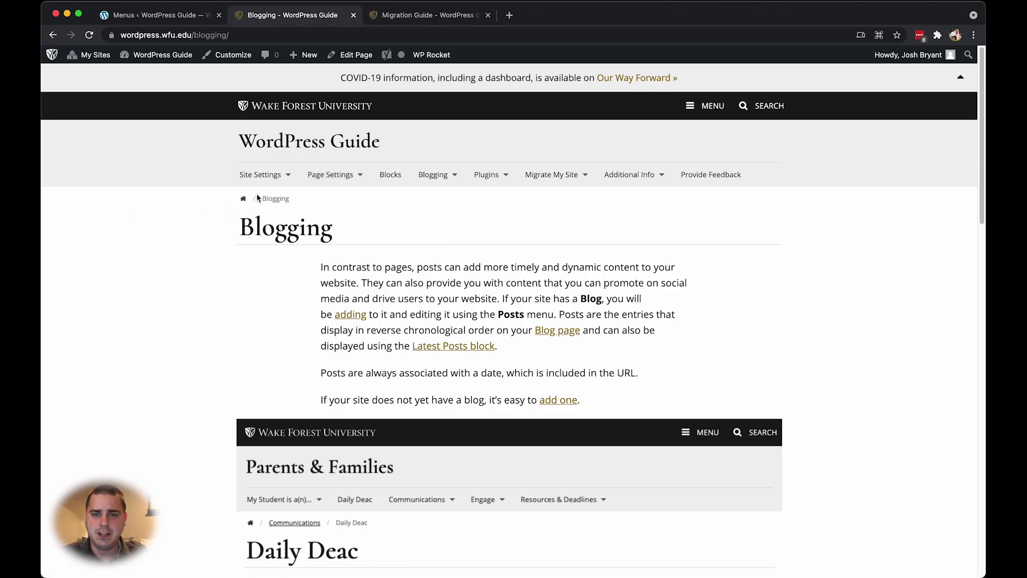
Step: In the menu editor, expand Custom Links and enter # as the URL
{"action": "left_click", "coordinate": [187, 16]}
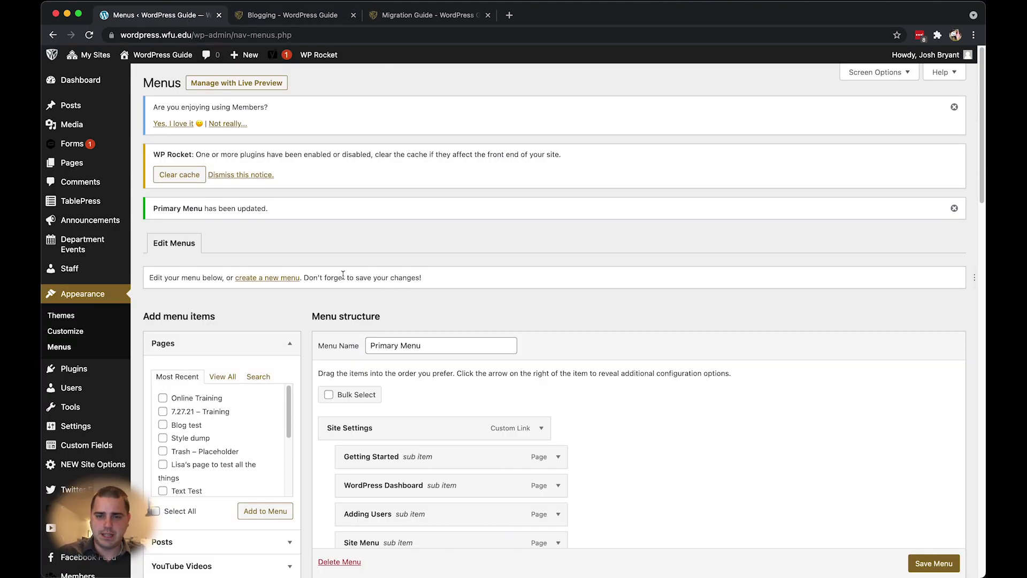
{"action": "scroll", "coordinate": [471, 258], "scroll_direction": "down", "scroll_amount": 3}
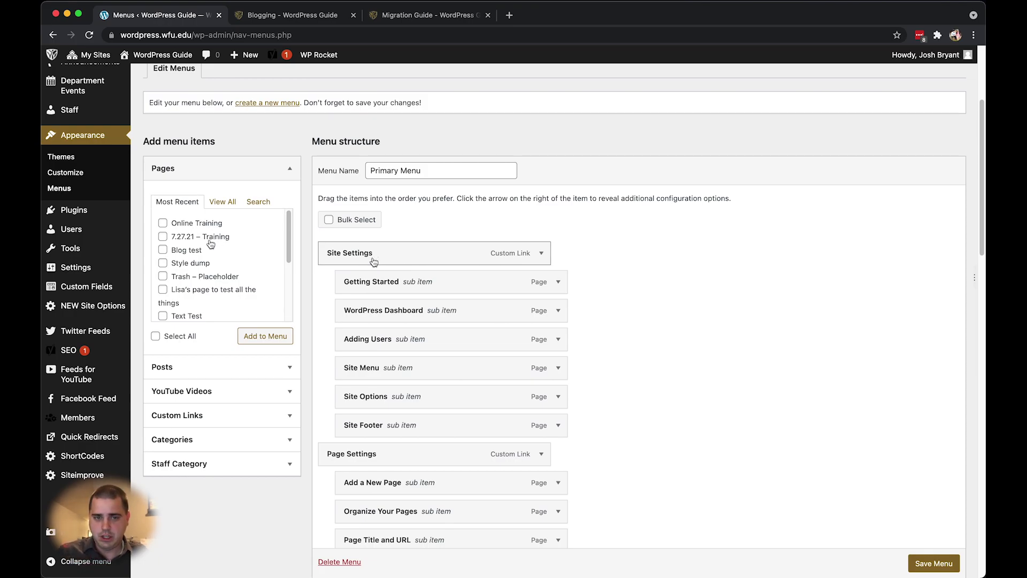
{"action": "scroll", "coordinate": [219, 385], "scroll_direction": "down", "scroll_amount": 1}
{"action": "left_click", "coordinate": [215, 411]}
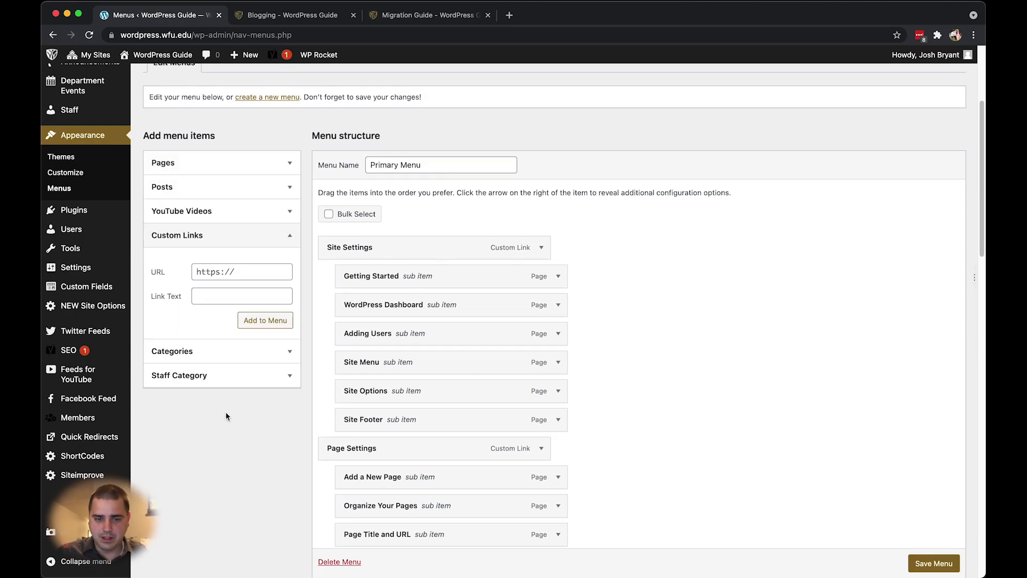
{"action": "left_click", "coordinate": [250, 278]}
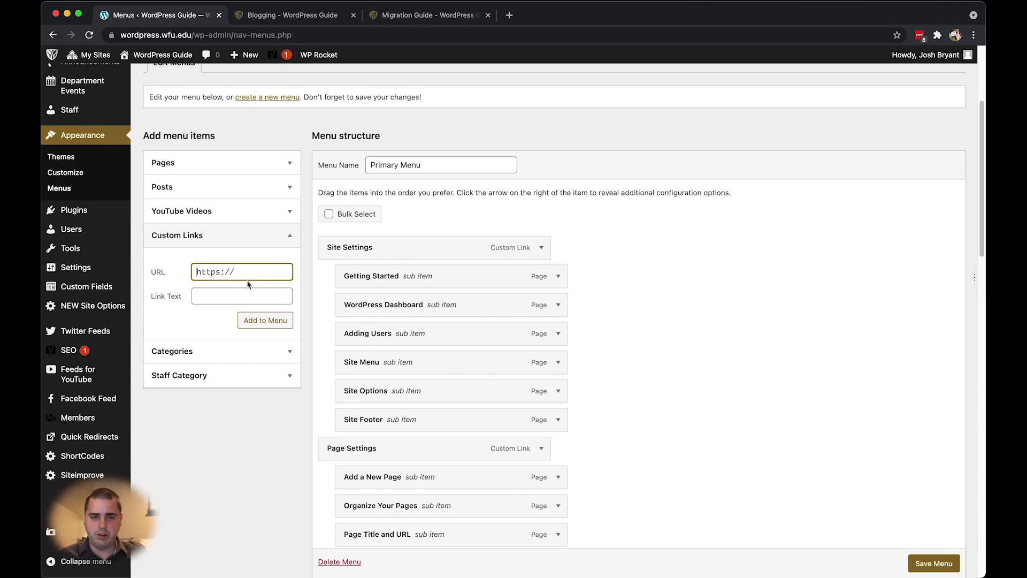
{"action": "type", "text": "#"}
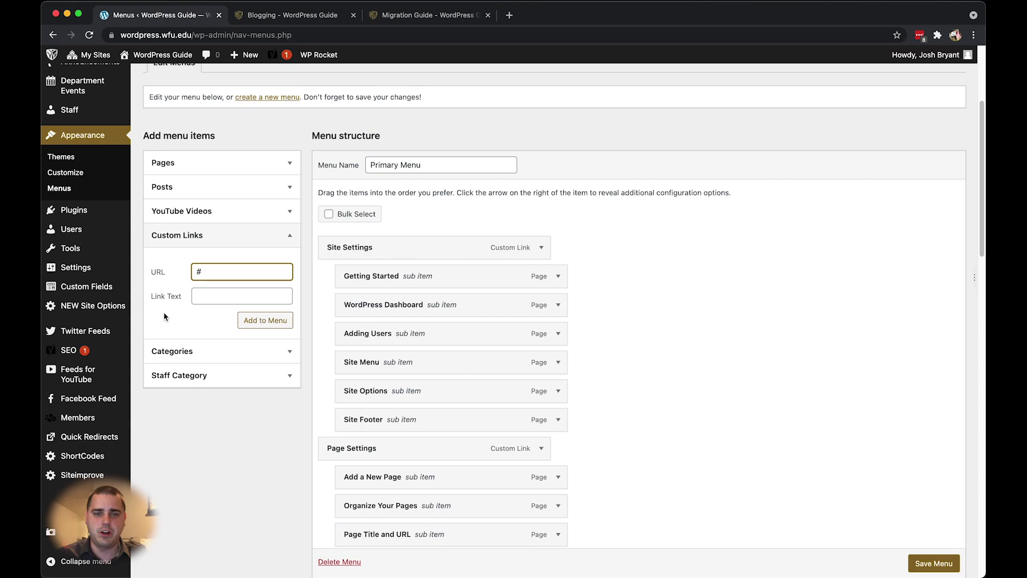
{"action": "left_click", "coordinate": [258, 297]}
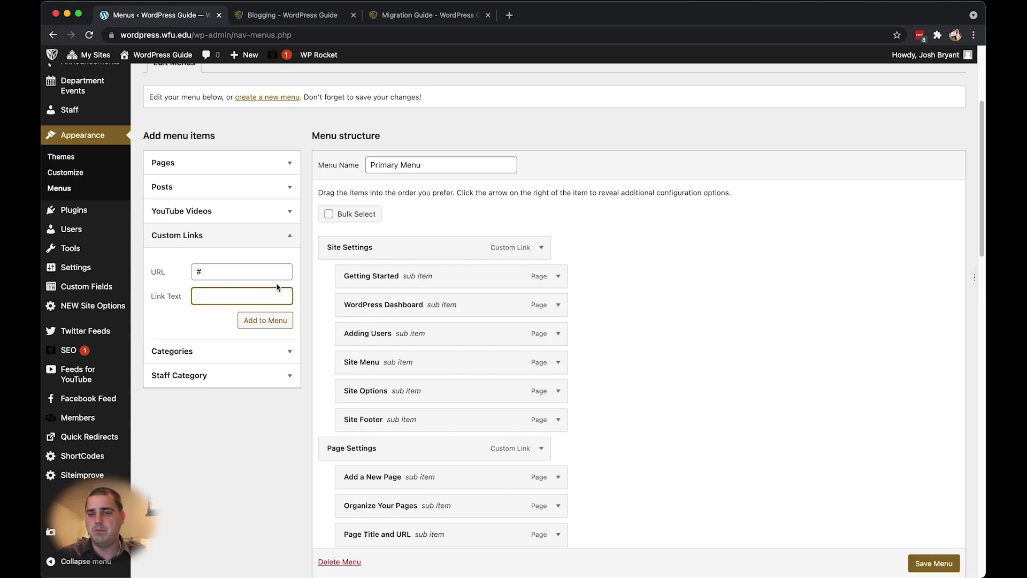
{"action": "left_click", "coordinate": [217, 273]}
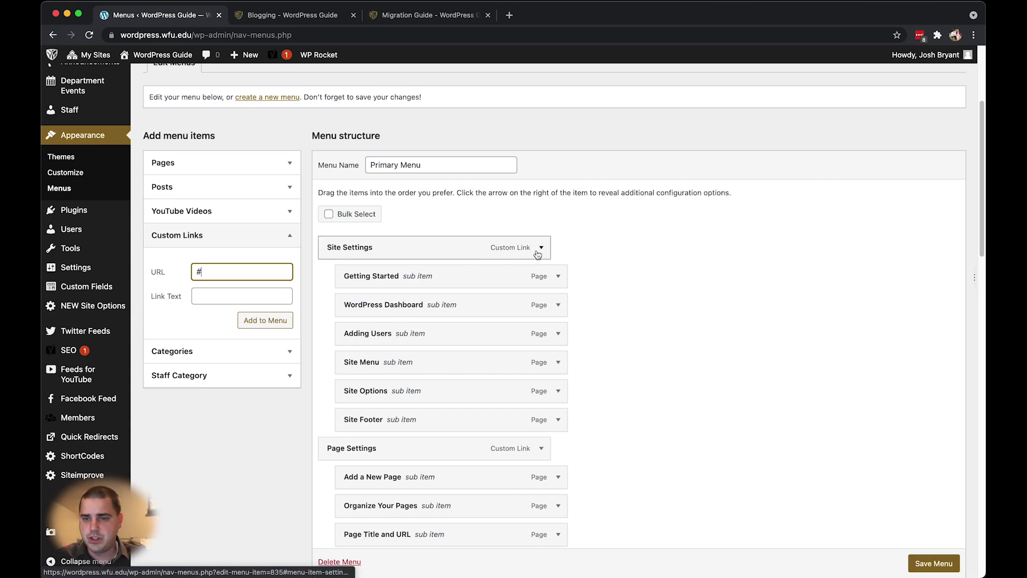
Step: Inspect the Site Settings menu item's # URL and navigation label
{"action": "left_click", "coordinate": [539, 249]}
{"action": "left_click", "coordinate": [362, 288]}
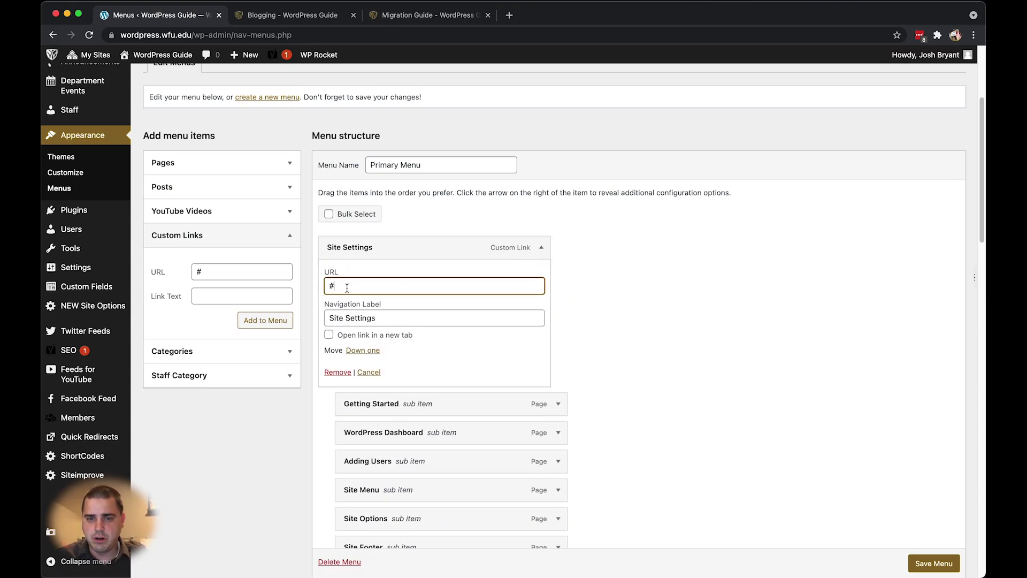
{"action": "left_click_drag", "start_coordinate": [347, 288], "coordinate": [324, 292]}
{"action": "left_click_drag", "start_coordinate": [404, 319], "coordinate": [289, 321]}
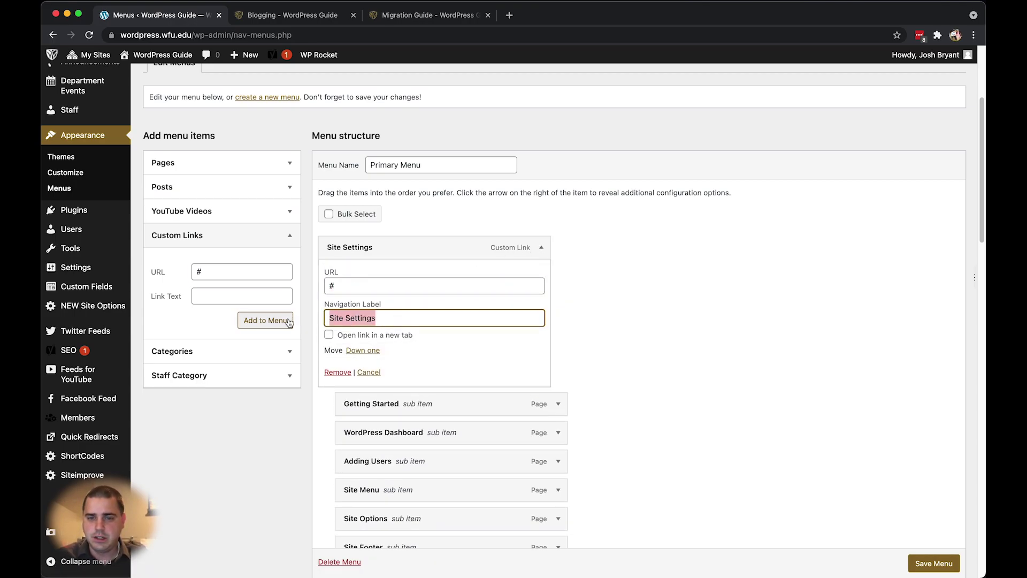
{"action": "left_click", "coordinate": [287, 21]}
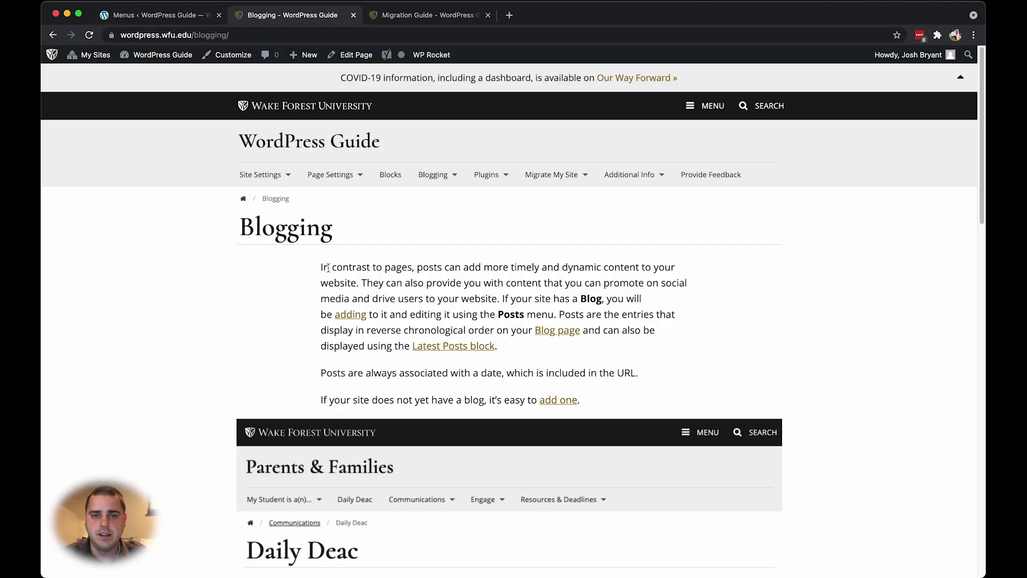
Step: Check the Site Settings and Blogging dropdowns on the live site, then go back to Menus
{"action": "left_click", "coordinate": [278, 180]}
{"action": "left_click", "coordinate": [281, 181]}
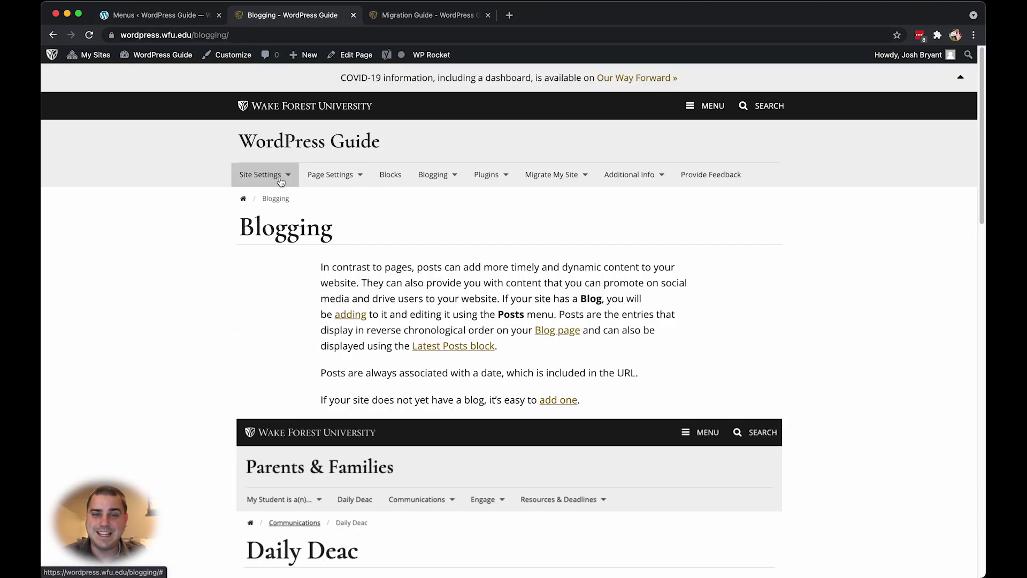
{"action": "left_click", "coordinate": [281, 181]}
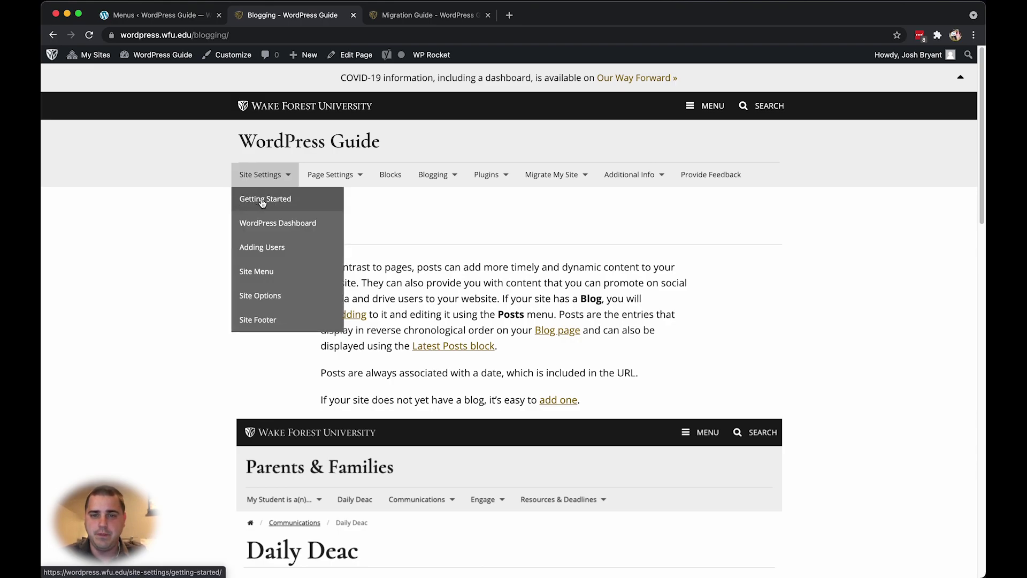
{"action": "left_click", "coordinate": [438, 182]}
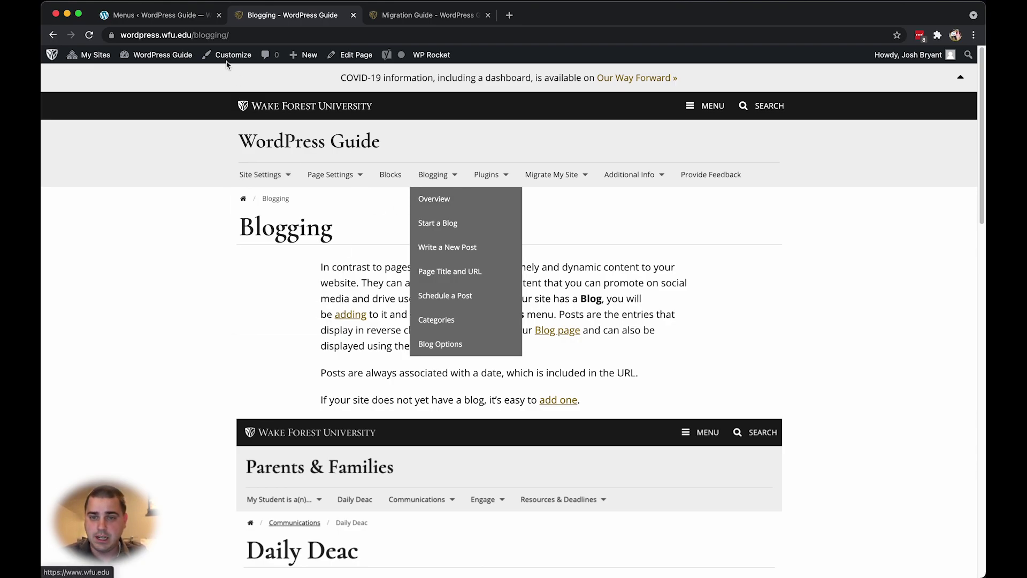
{"action": "left_click", "coordinate": [194, 16]}
{"action": "scroll", "coordinate": [615, 380], "scroll_direction": "down", "scroll_amount": 5}
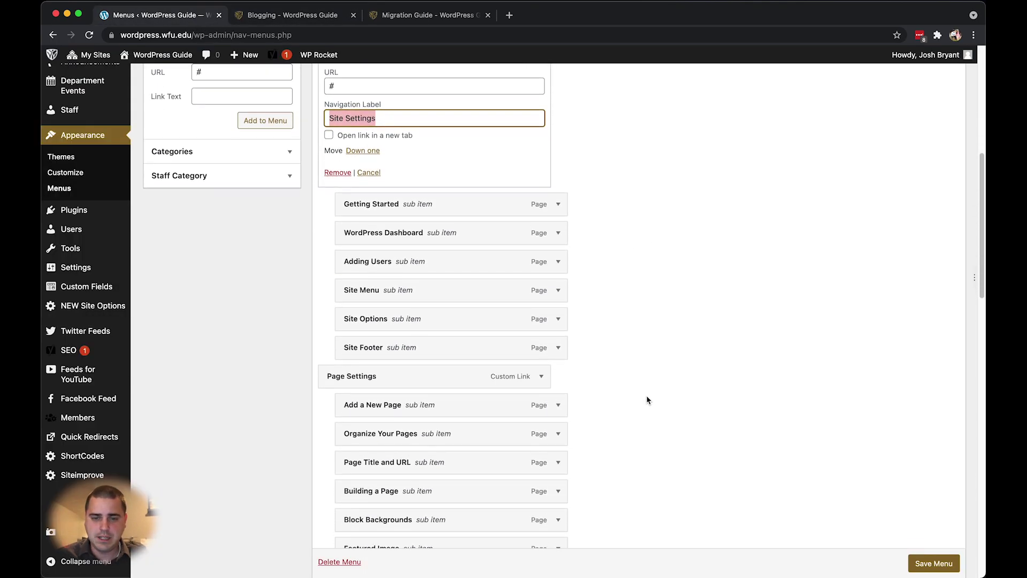
{"action": "scroll", "coordinate": [648, 401], "scroll_direction": "down", "scroll_amount": 5}
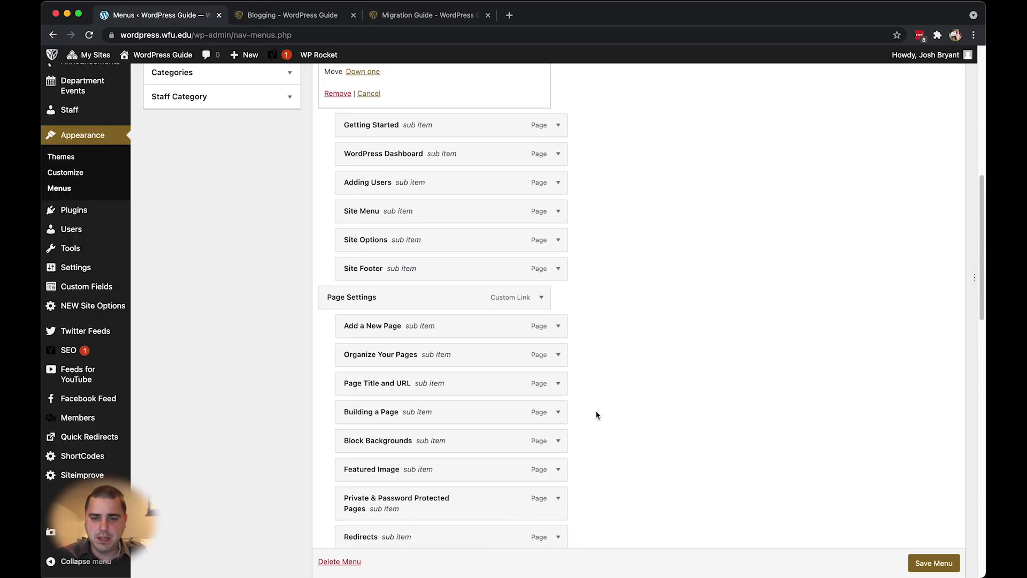
{"action": "left_click", "coordinate": [541, 383]}
{"action": "scroll", "coordinate": [463, 409], "scroll_direction": "down", "scroll_amount": 1}
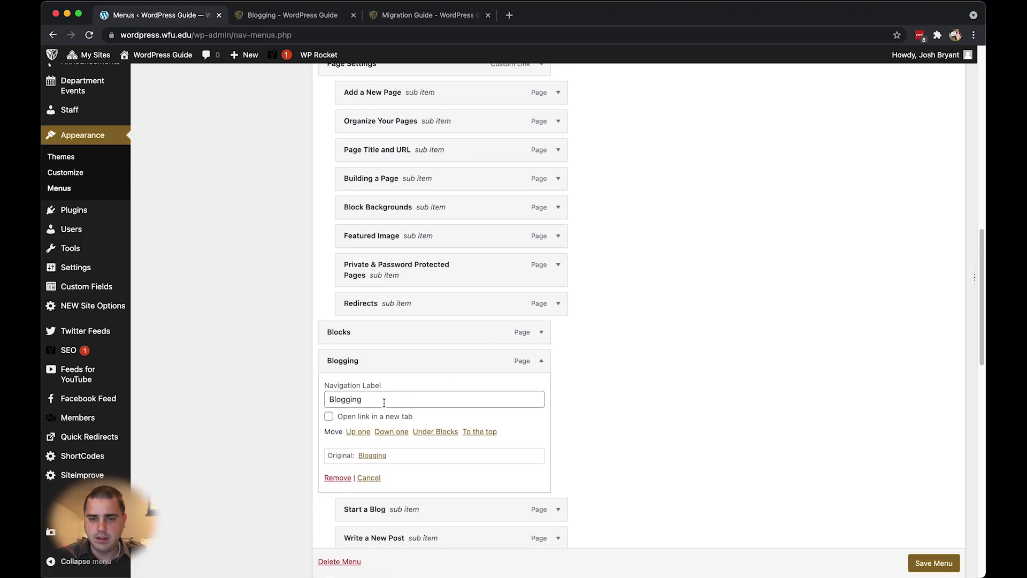
{"action": "double_click", "coordinate": [367, 404]}
{"action": "left_click", "coordinate": [357, 400]}
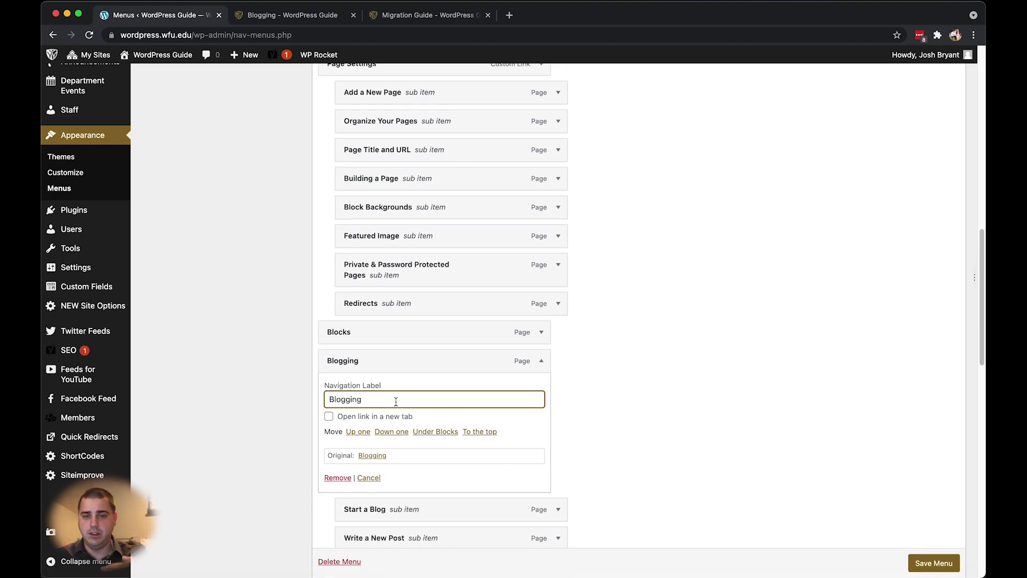
{"action": "left_click", "coordinate": [541, 361]}
{"action": "scroll", "coordinate": [420, 321], "scroll_direction": "up", "scroll_amount": 2}
{"action": "scroll", "coordinate": [420, 321], "scroll_direction": "up", "scroll_amount": 7}
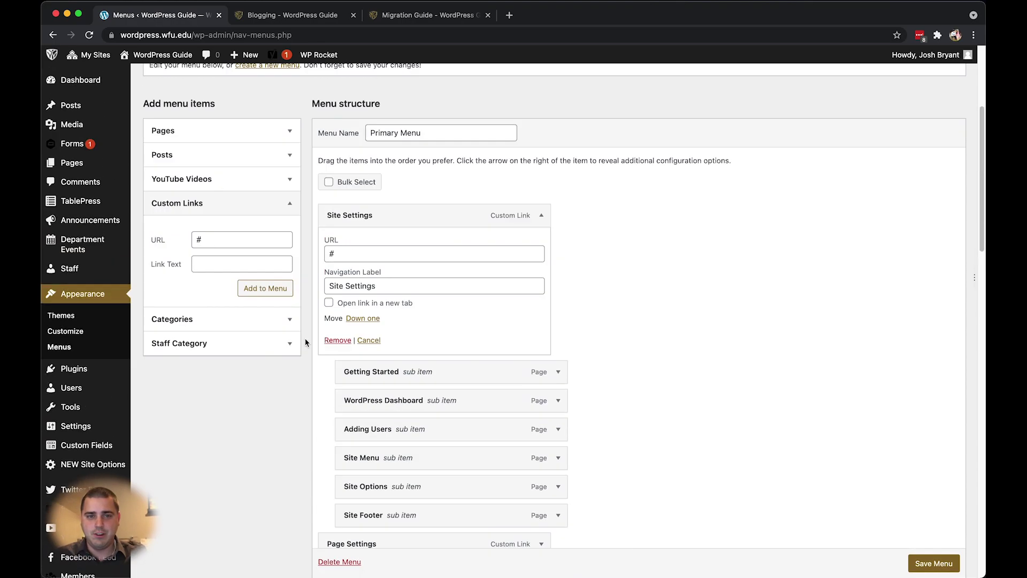
{"action": "left_click", "coordinate": [223, 245]}
{"action": "left_click", "coordinate": [205, 266]}
{"action": "scroll", "coordinate": [241, 299], "scroll_direction": "up", "scroll_amount": 4}
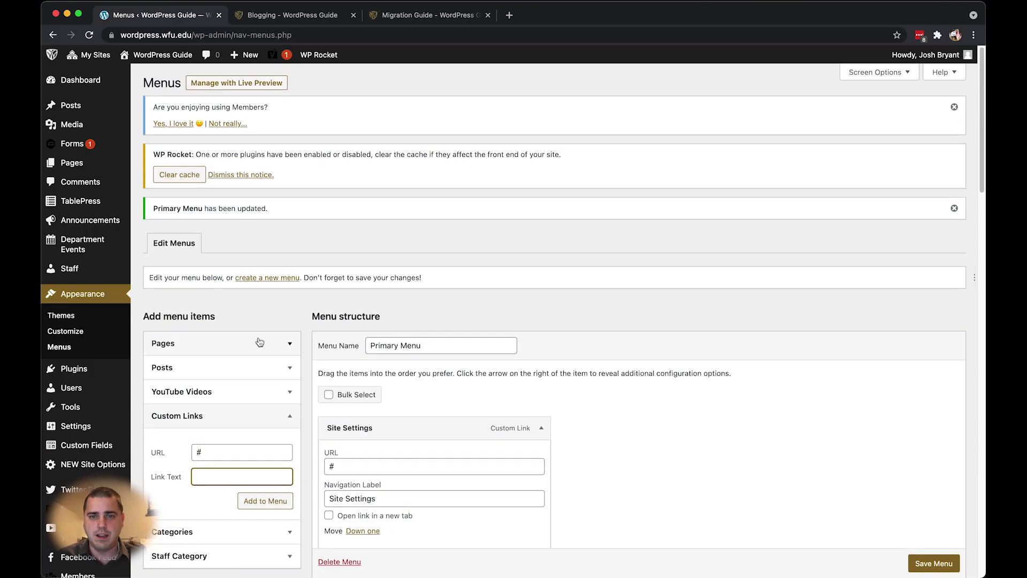
{"action": "left_click", "coordinate": [404, 16]}
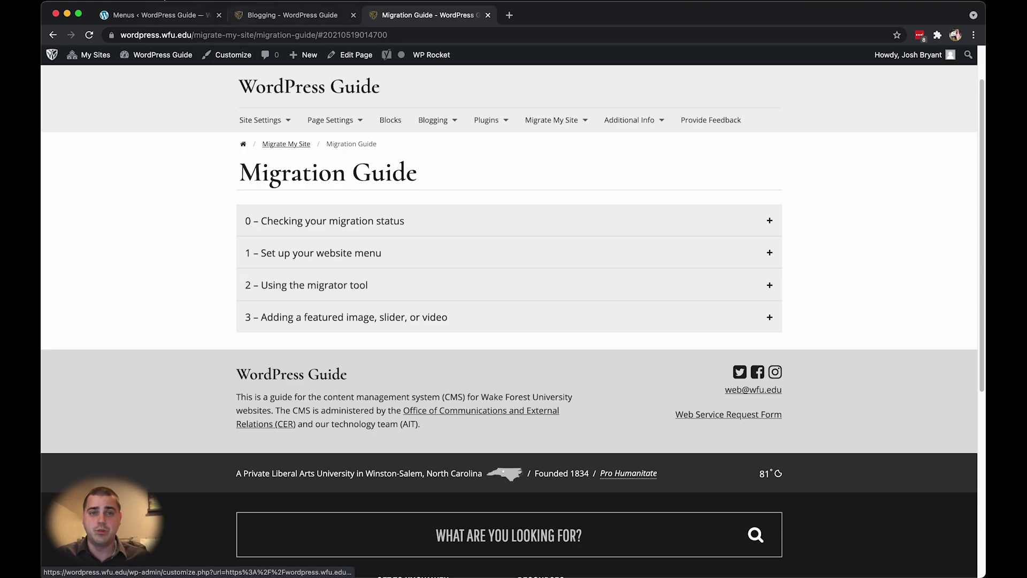
Step: Return to the Primary Menu editor
{"action": "left_click", "coordinate": [138, 15]}
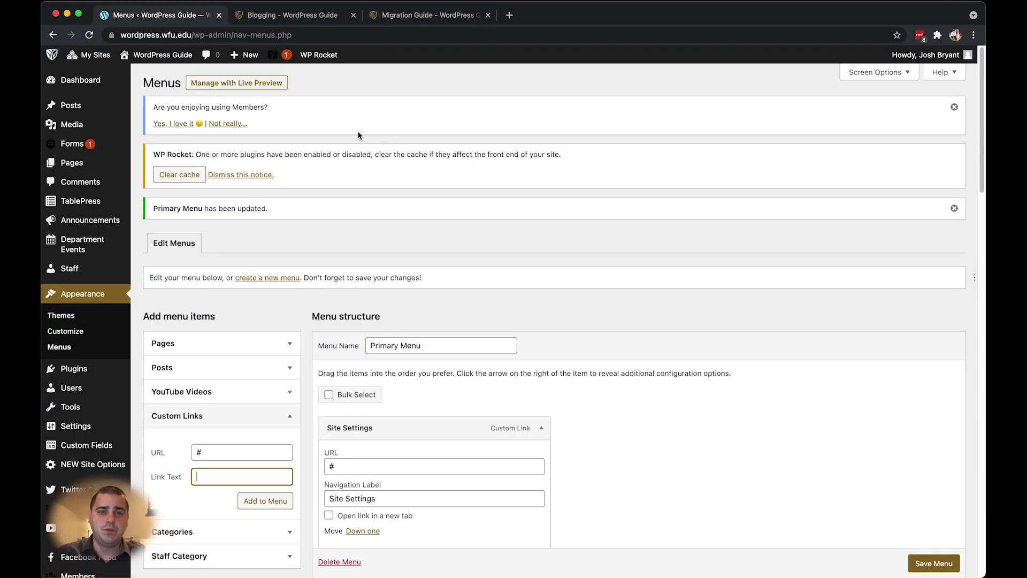
Step: Review the '2 – Using the migrator tool' section on the Migration Guide page, then return to the admin
{"action": "left_click", "coordinate": [318, 15]}
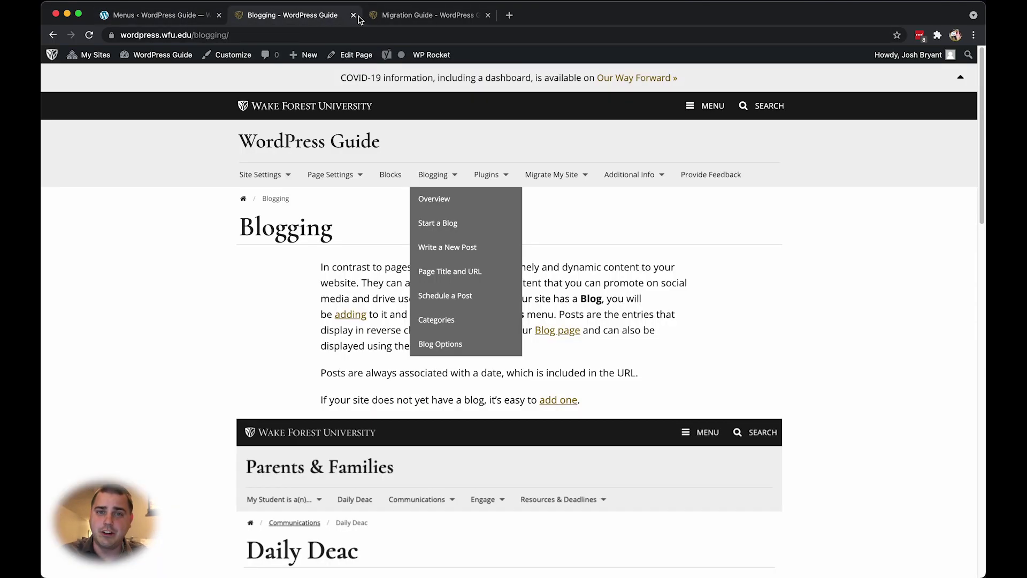
{"action": "left_click", "coordinate": [415, 16]}
{"action": "left_click", "coordinate": [369, 289]}
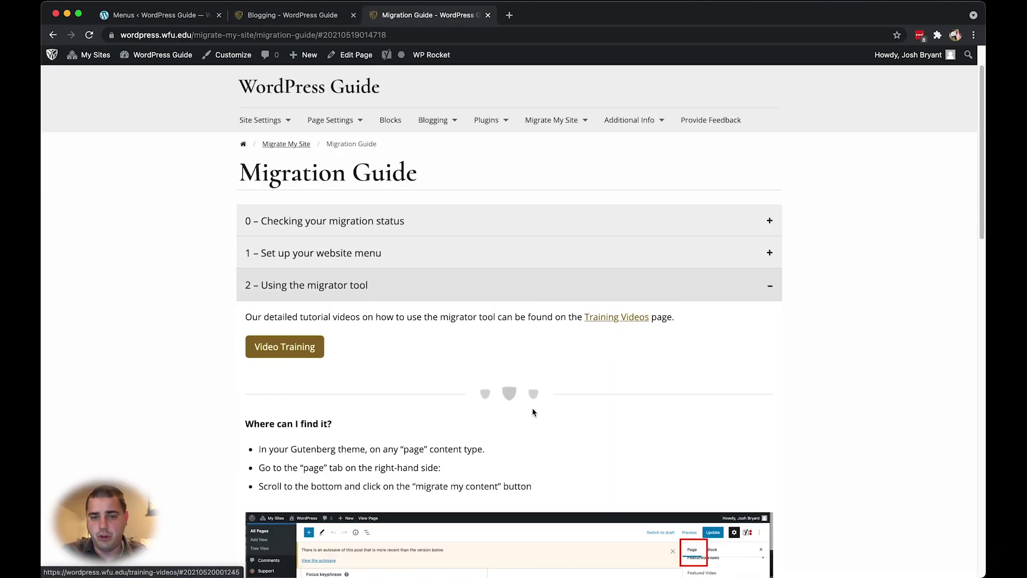
{"action": "scroll", "coordinate": [484, 369], "scroll_direction": "down", "scroll_amount": 5}
{"action": "scroll", "coordinate": [420, 285], "scroll_direction": "up", "scroll_amount": 5}
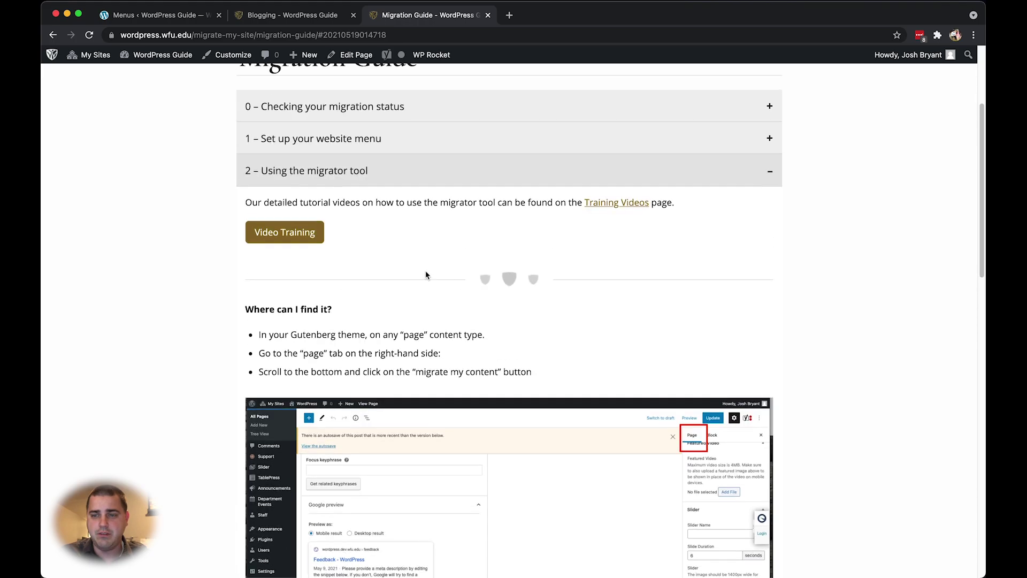
{"action": "left_click", "coordinate": [369, 337]}
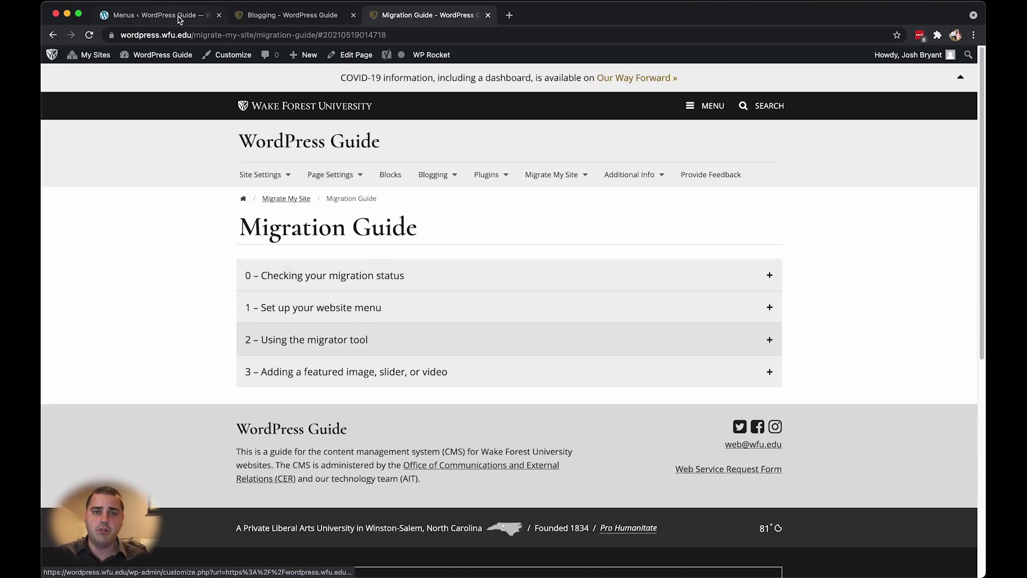
{"action": "left_click", "coordinate": [179, 19]}
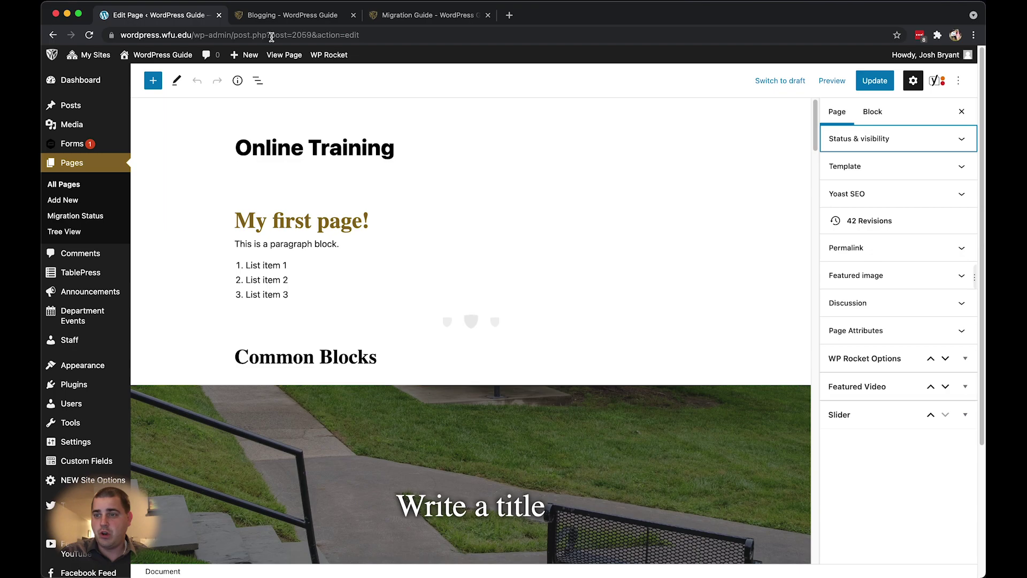
{"action": "left_click", "coordinate": [378, 140]}
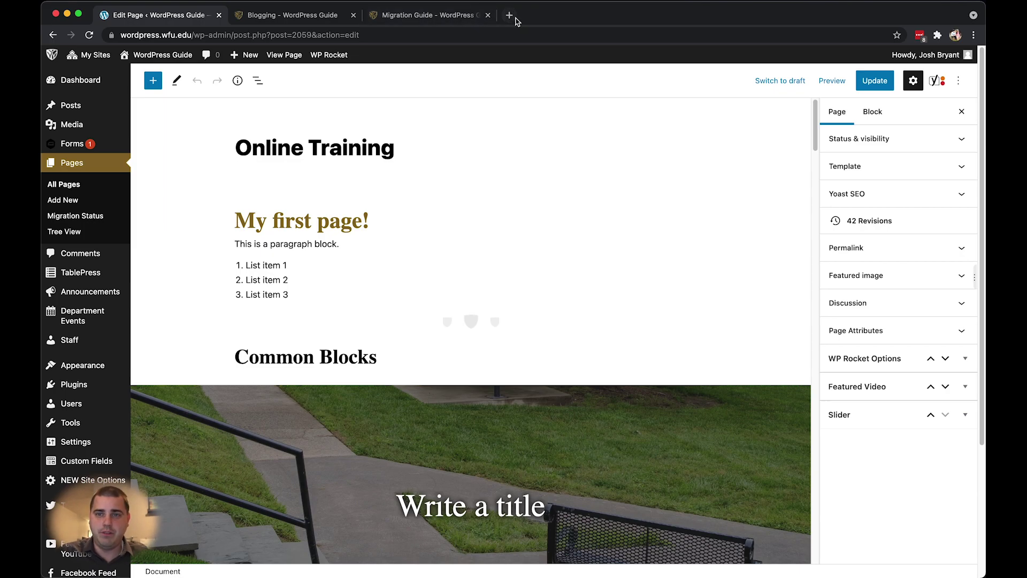
Step: Re-expand the migrator tool section, read through it, and collapse it again
{"action": "left_click", "coordinate": [428, 15]}
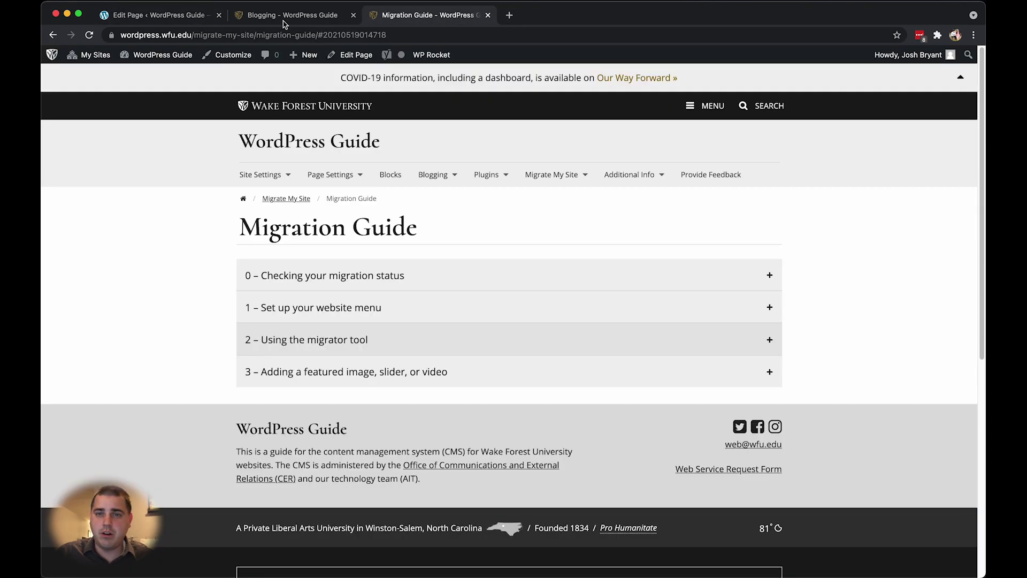
{"action": "left_click", "coordinate": [310, 338]}
{"action": "scroll", "coordinate": [458, 428], "scroll_direction": "down", "scroll_amount": 10}
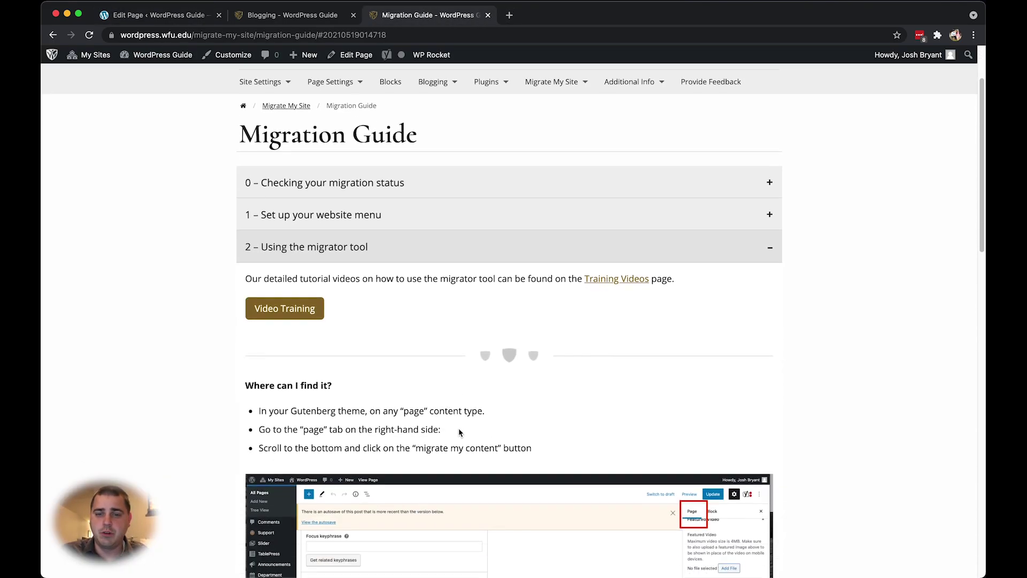
{"action": "scroll", "coordinate": [459, 402], "scroll_direction": "up", "scroll_amount": 3}
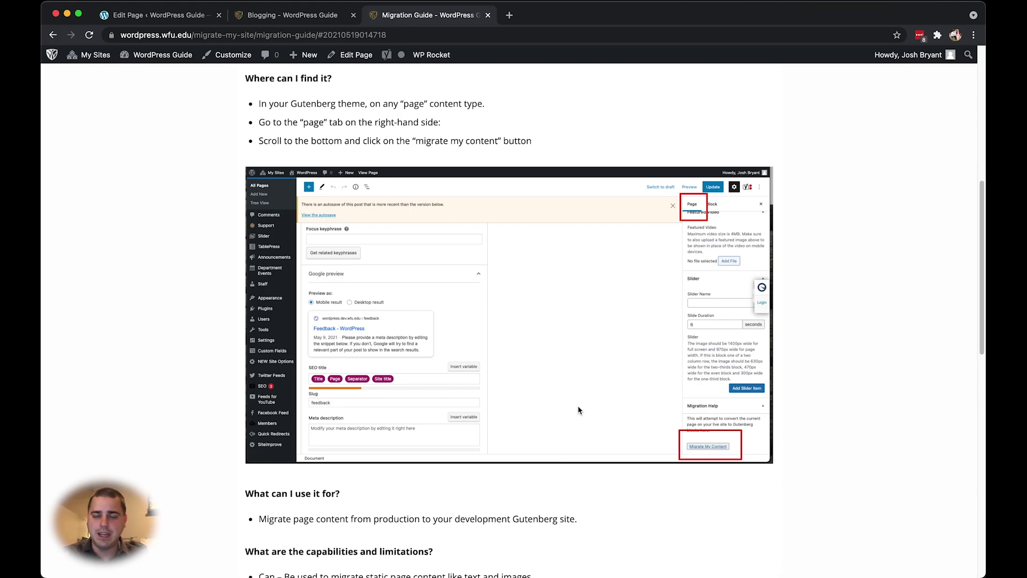
{"action": "scroll", "coordinate": [569, 406], "scroll_direction": "up", "scroll_amount": 5}
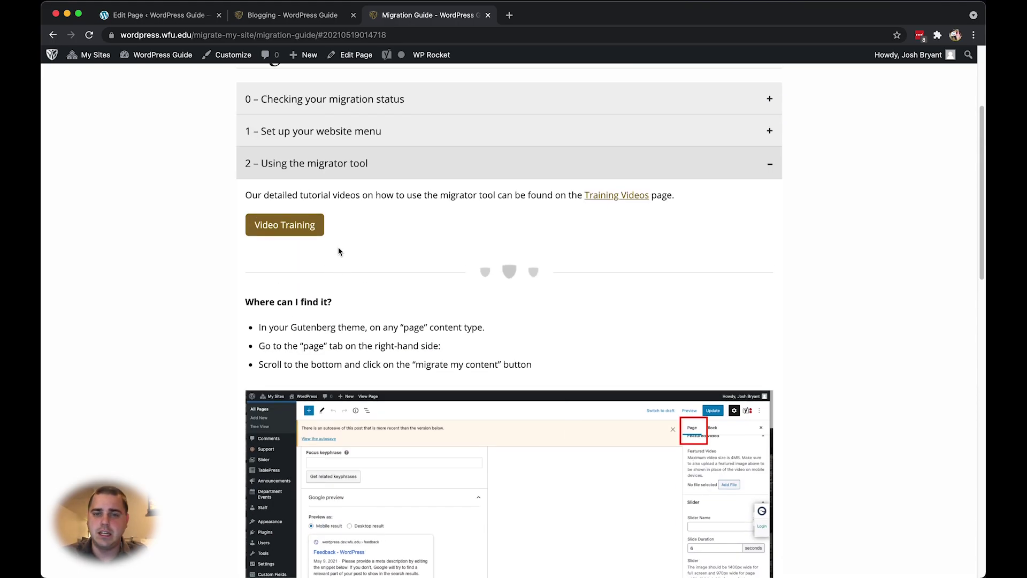
{"action": "left_click", "coordinate": [332, 177]}
{"action": "scroll", "coordinate": [337, 180], "scroll_direction": "up", "scroll_amount": 2}
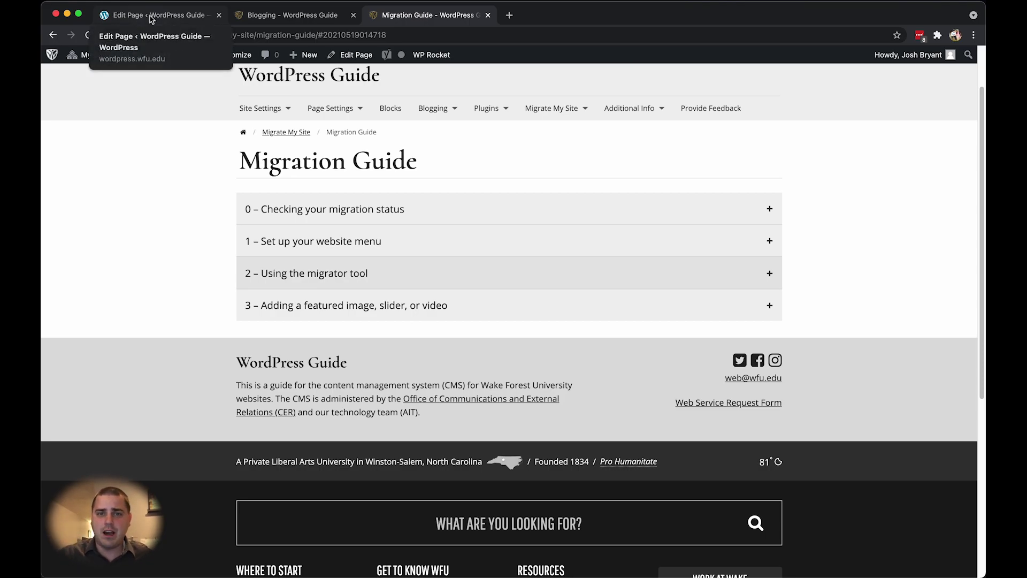
Step: Go to the Online Training page through the Migrate My Site site menu
{"action": "left_click", "coordinate": [631, 115]}
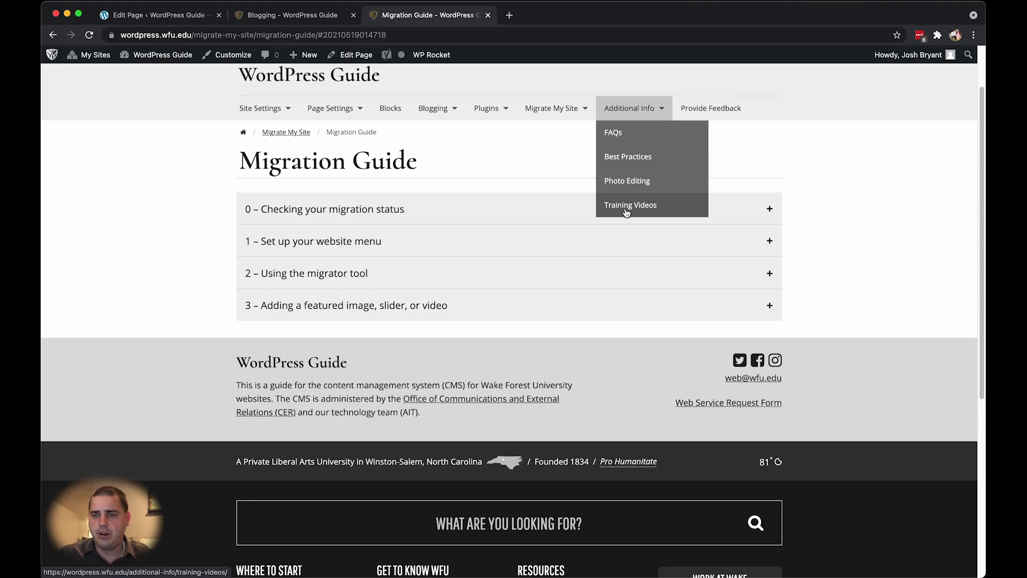
{"action": "mouse_move", "coordinate": [552, 107]}
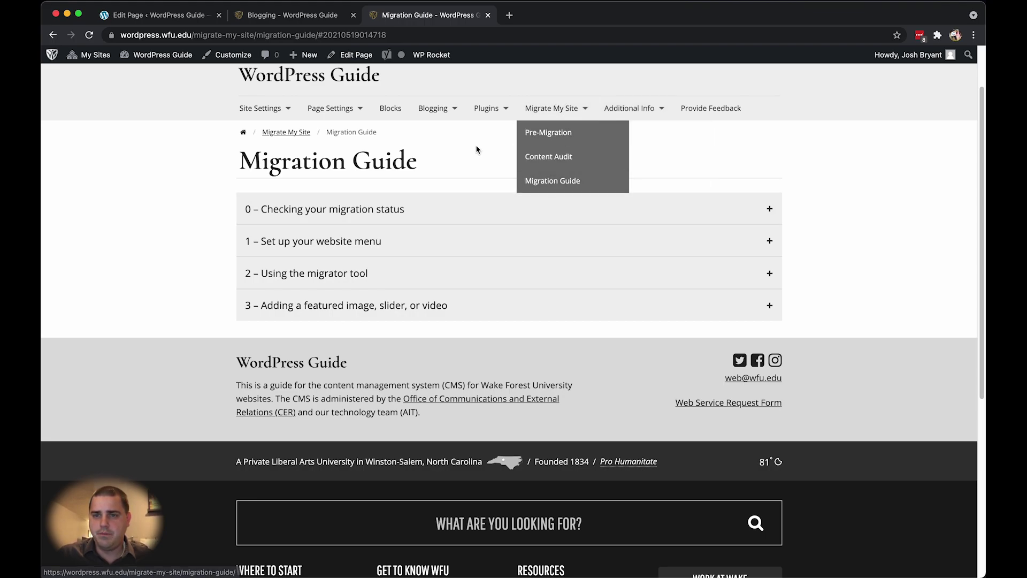
{"action": "key", "text": "super+r"}
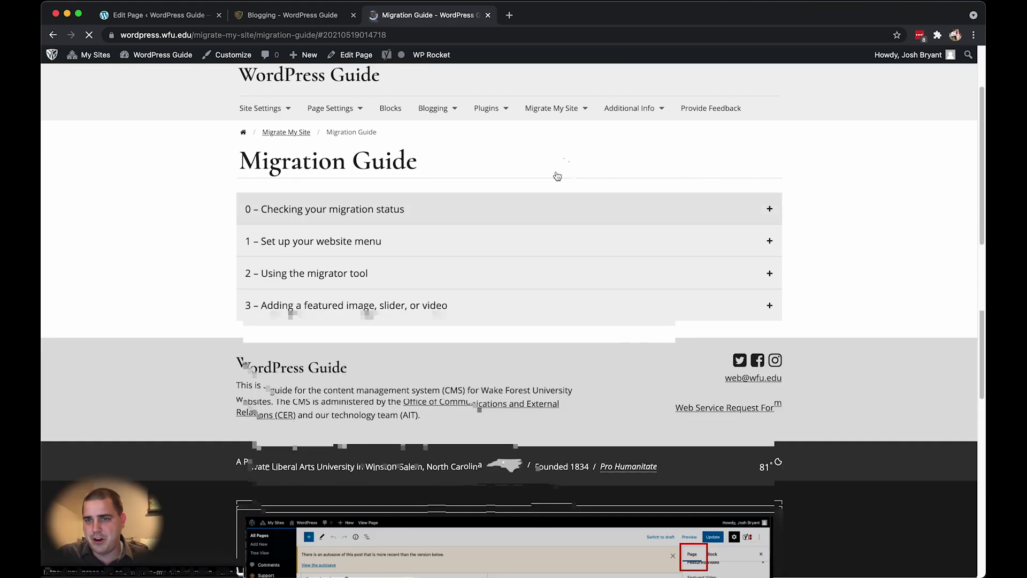
{"action": "mouse_move", "coordinate": [569, 139]}
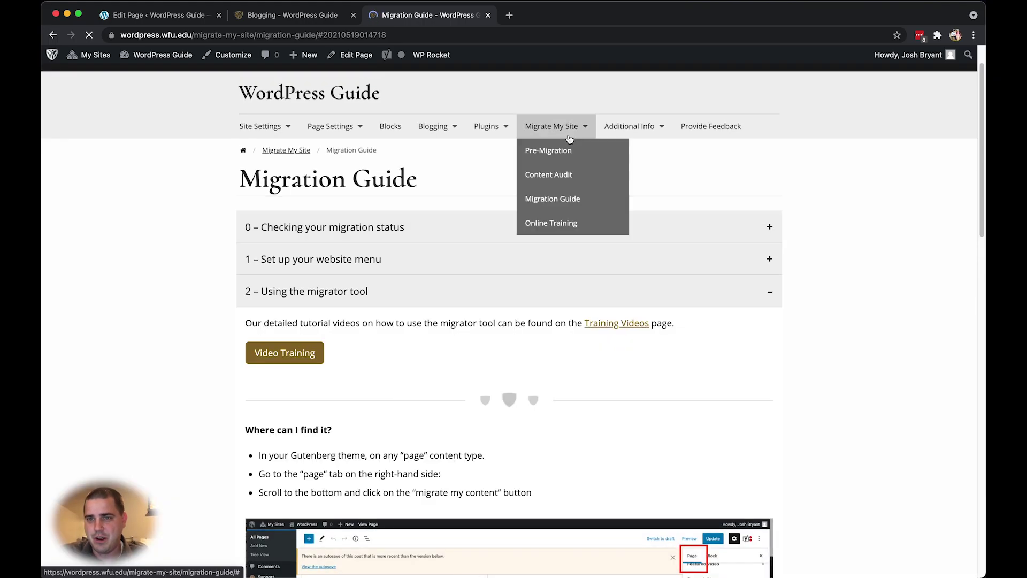
{"action": "left_click", "coordinate": [581, 223]}
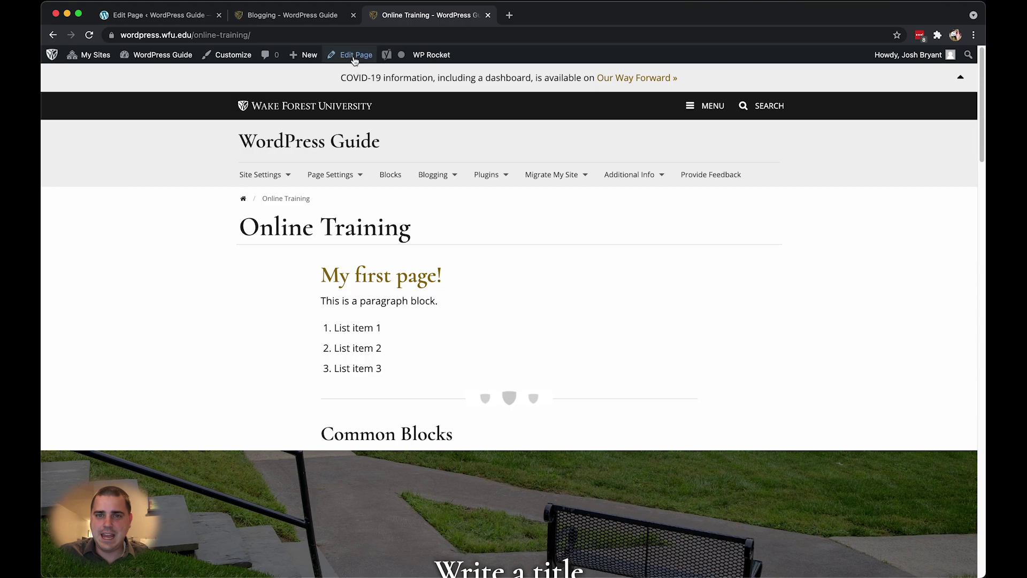
Step: Open Online Training in the block editor and close the unneeded Blogging tab
{"action": "left_click", "coordinate": [353, 56]}
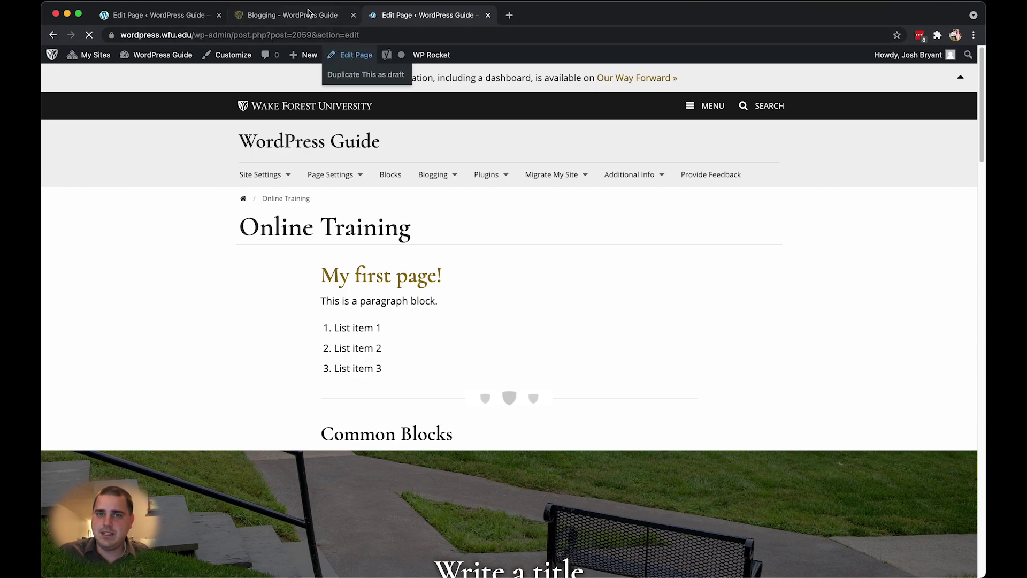
{"action": "left_click", "coordinate": [307, 13]}
{"action": "key", "text": "super+w"}
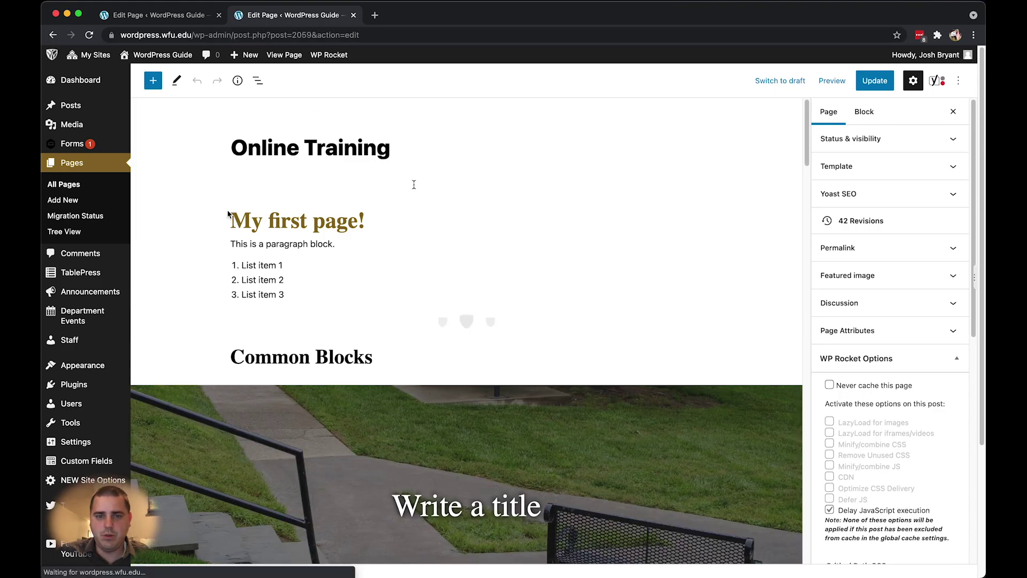
{"action": "left_click", "coordinate": [447, 149]}
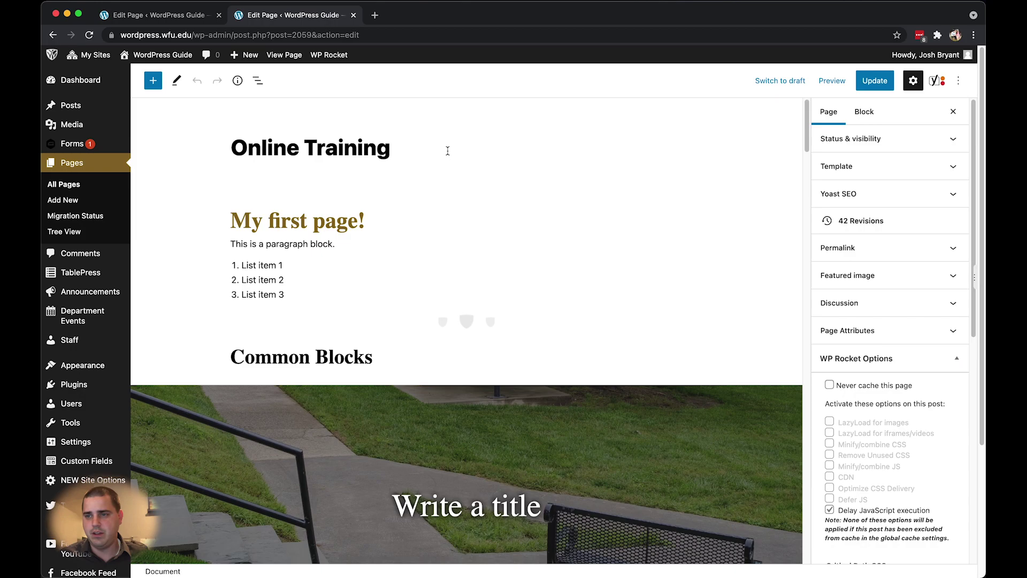
Step: Set the green lawn photo NCA1A.jpeg as the page's featured image from the Media Library
{"action": "left_click", "coordinate": [865, 117]}
{"action": "left_click", "coordinate": [840, 116]}
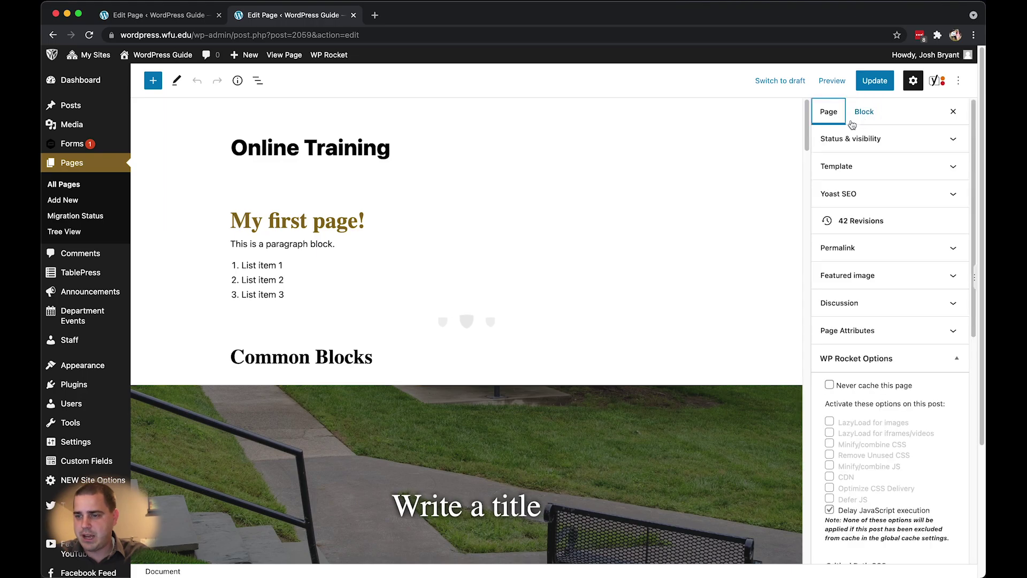
{"action": "left_click", "coordinate": [900, 360]}
{"action": "left_click", "coordinate": [895, 280]}
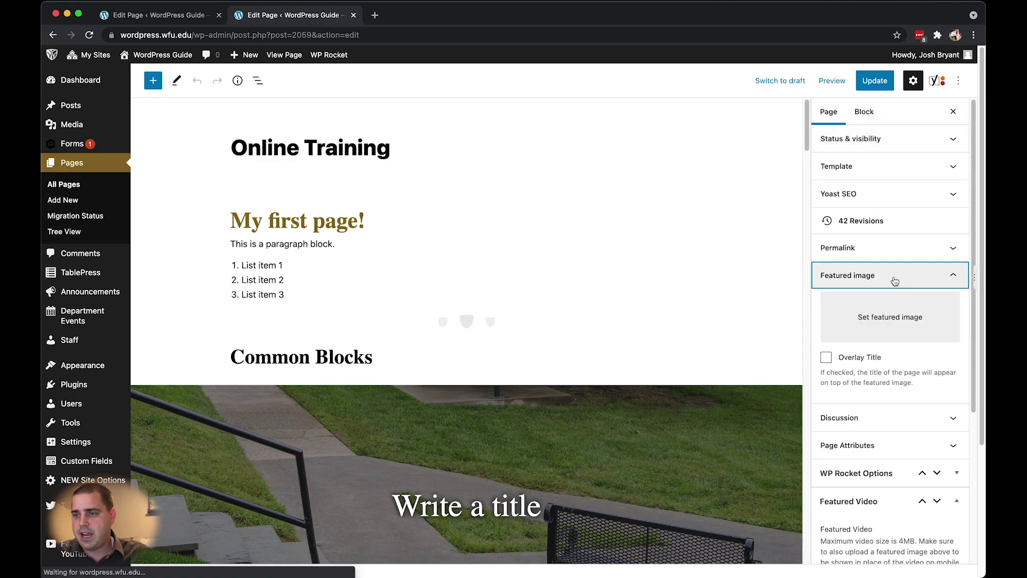
{"action": "left_click", "coordinate": [883, 329]}
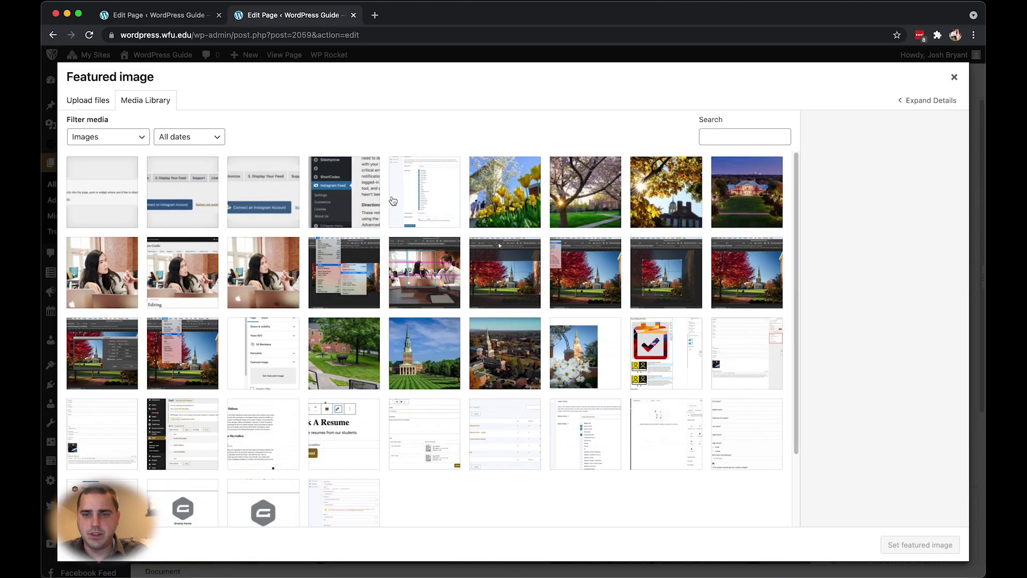
{"action": "left_click", "coordinate": [614, 198]}
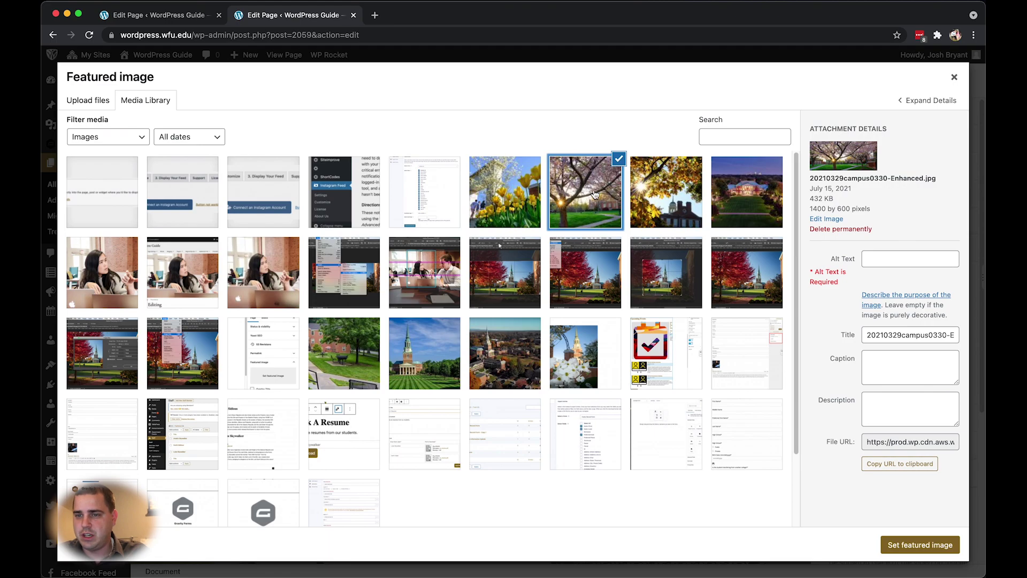
{"action": "left_click", "coordinate": [596, 194]}
{"action": "left_click", "coordinate": [345, 373]}
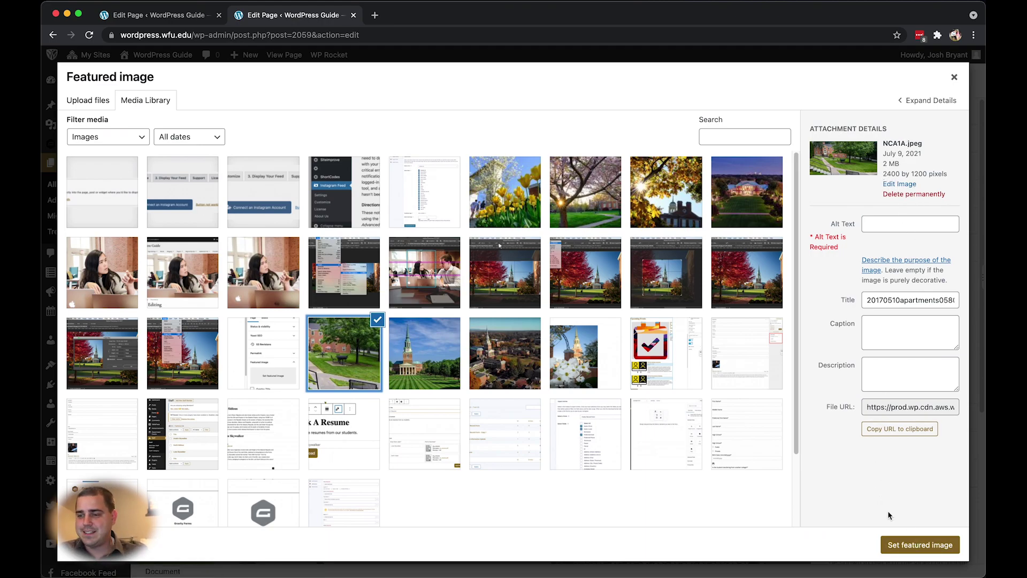
{"action": "left_click", "coordinate": [920, 545]}
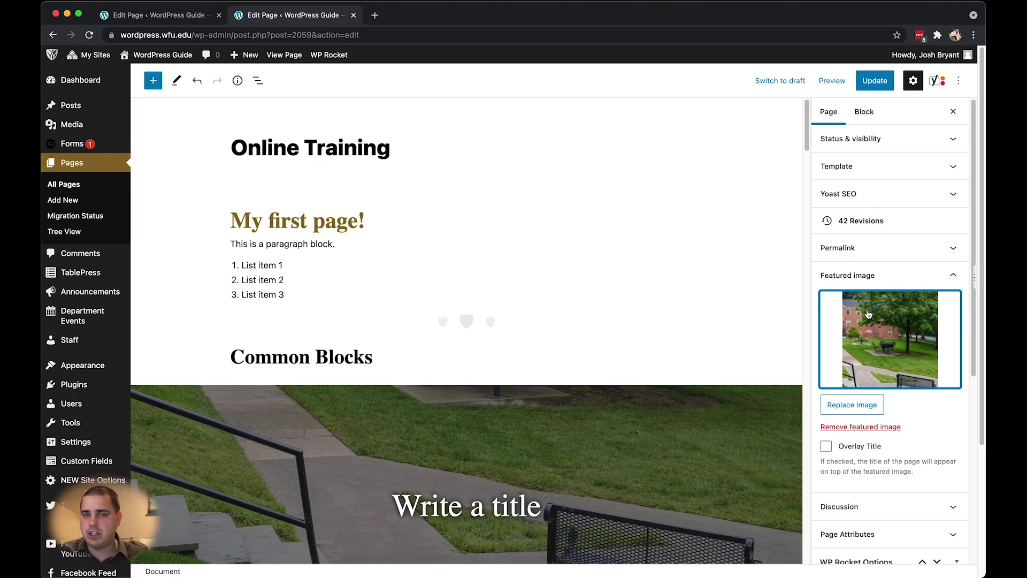
Step: Update the page and open the live Online Training page in a new tab
{"action": "left_click", "coordinate": [865, 80]}
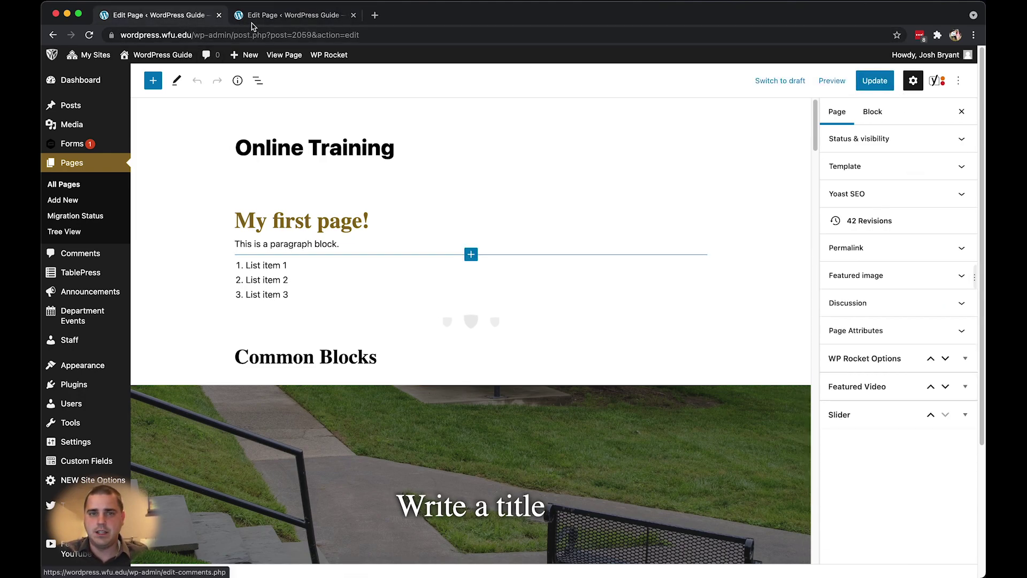
{"action": "left_click", "coordinate": [289, 54], "text": "super"}
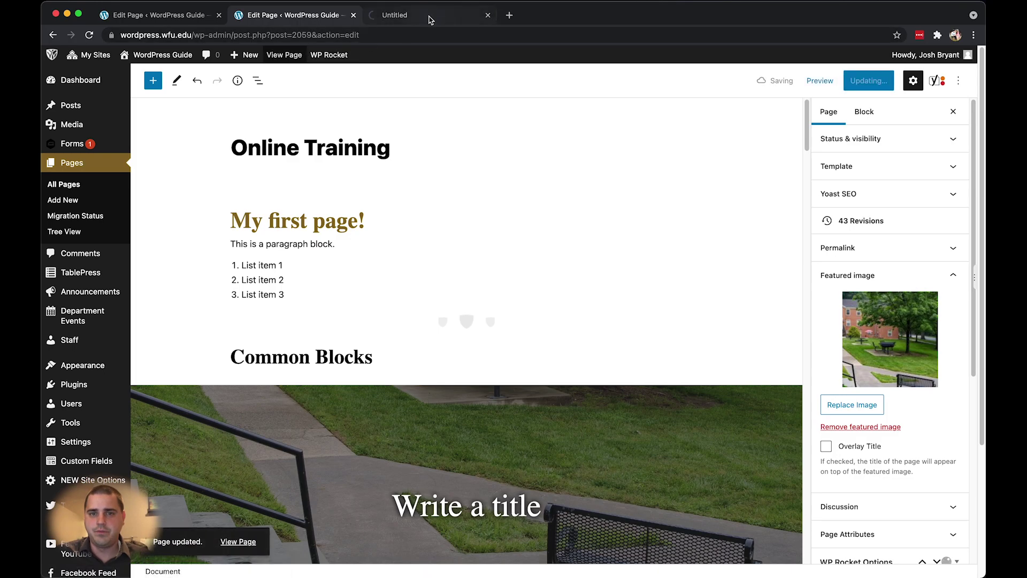
{"action": "left_click", "coordinate": [432, 17]}
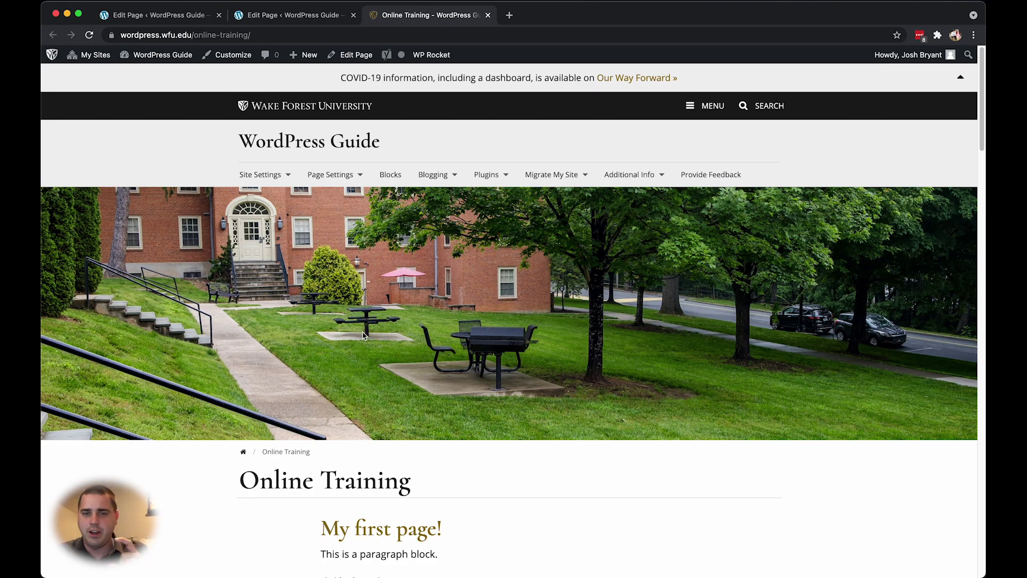
Step: Check the lawn-photo banner and title on the live page, then enable Overlay Title in the editor
{"action": "scroll", "coordinate": [363, 335], "scroll_direction": "down", "scroll_amount": 5}
{"action": "left_click_drag", "start_coordinate": [235, 331], "coordinate": [308, 334]}
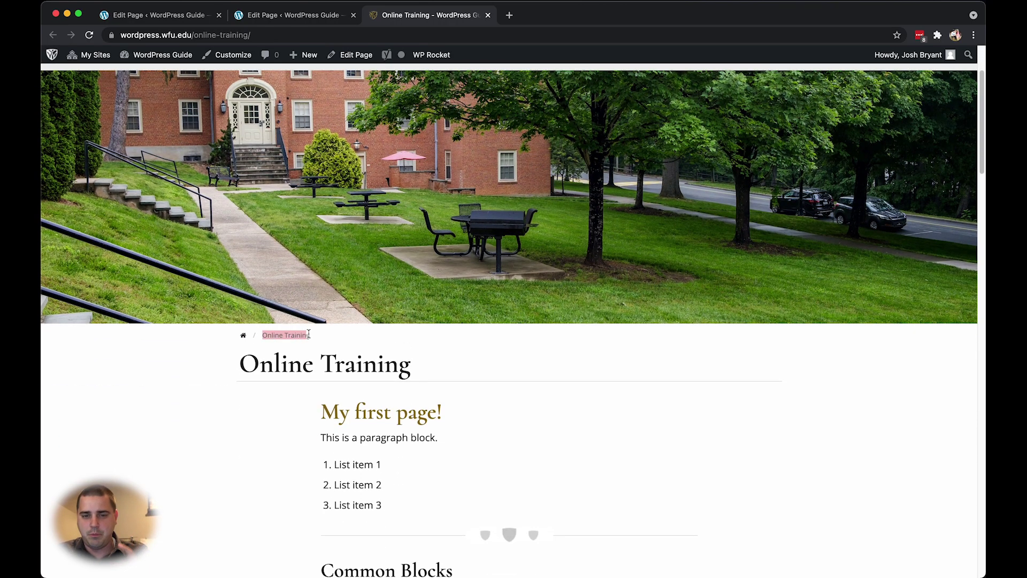
{"action": "left_click", "coordinate": [284, 364]}
{"action": "left_click_drag", "start_coordinate": [239, 363], "coordinate": [454, 365]}
{"action": "left_click", "coordinate": [453, 369]}
{"action": "scroll", "coordinate": [453, 369], "scroll_direction": "up", "scroll_amount": 5}
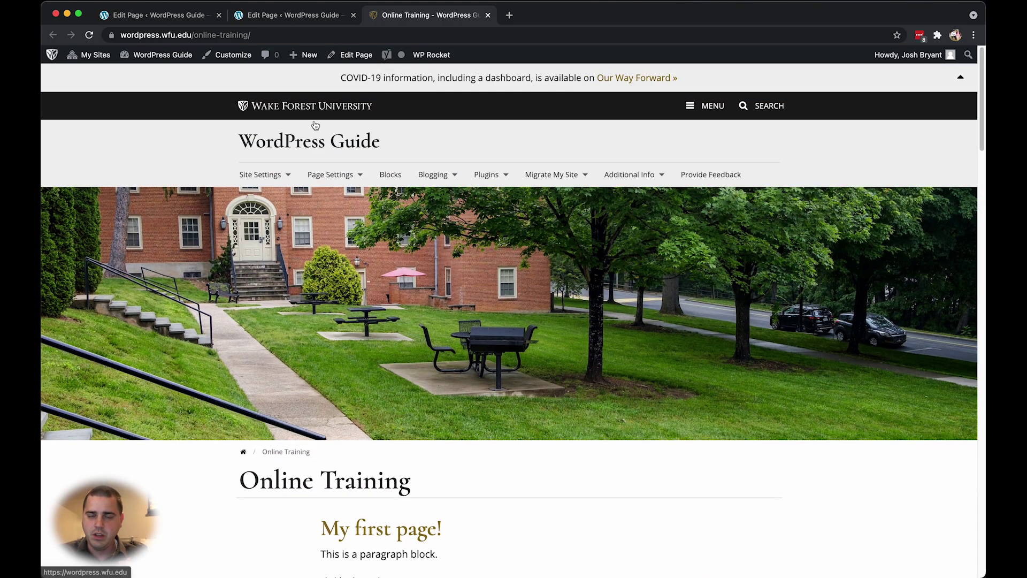
{"action": "left_click", "coordinate": [300, 22]}
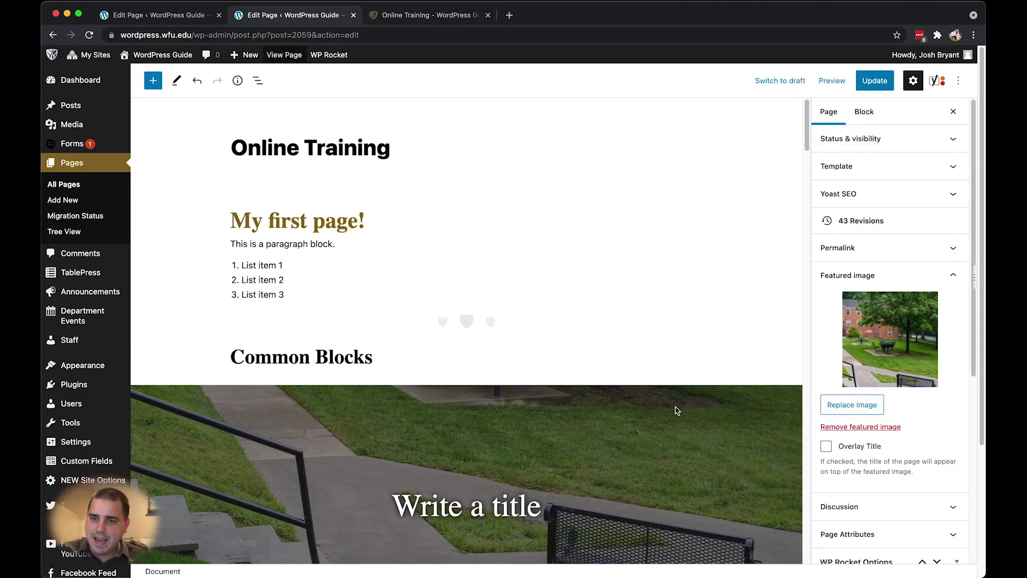
{"action": "left_click", "coordinate": [826, 447]}
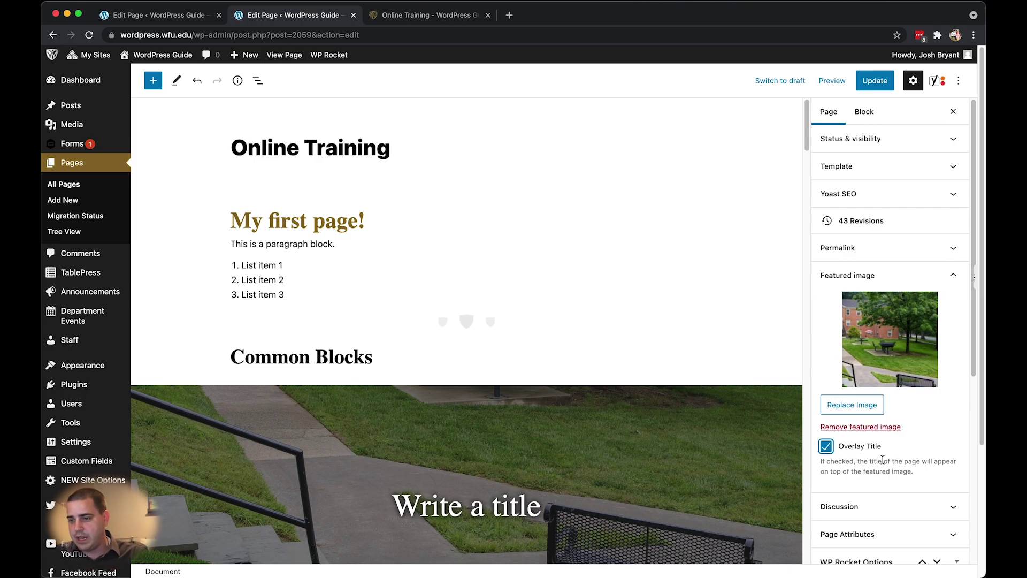
Step: Save the Overlay Title change, reload the live page to check it, and toggle the overlay option again
{"action": "left_click", "coordinate": [875, 80]}
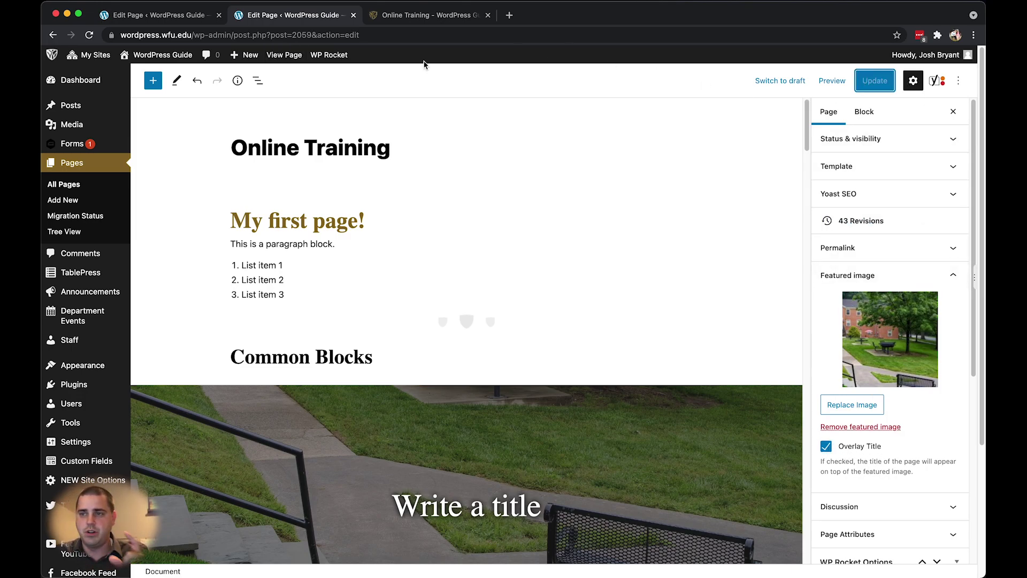
{"action": "left_click", "coordinate": [426, 20]}
{"action": "left_click", "coordinate": [89, 35]}
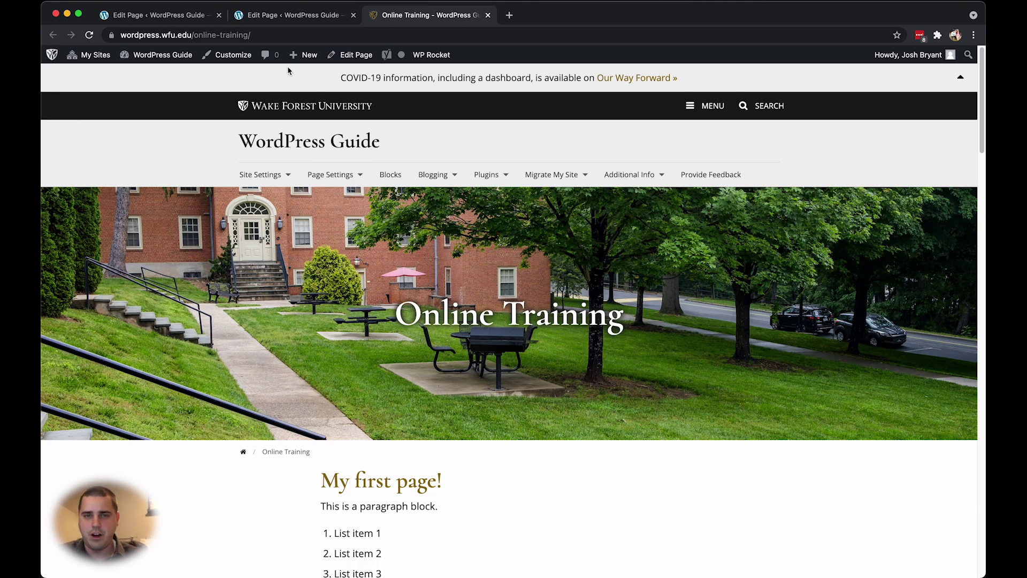
{"action": "left_click", "coordinate": [312, 20]}
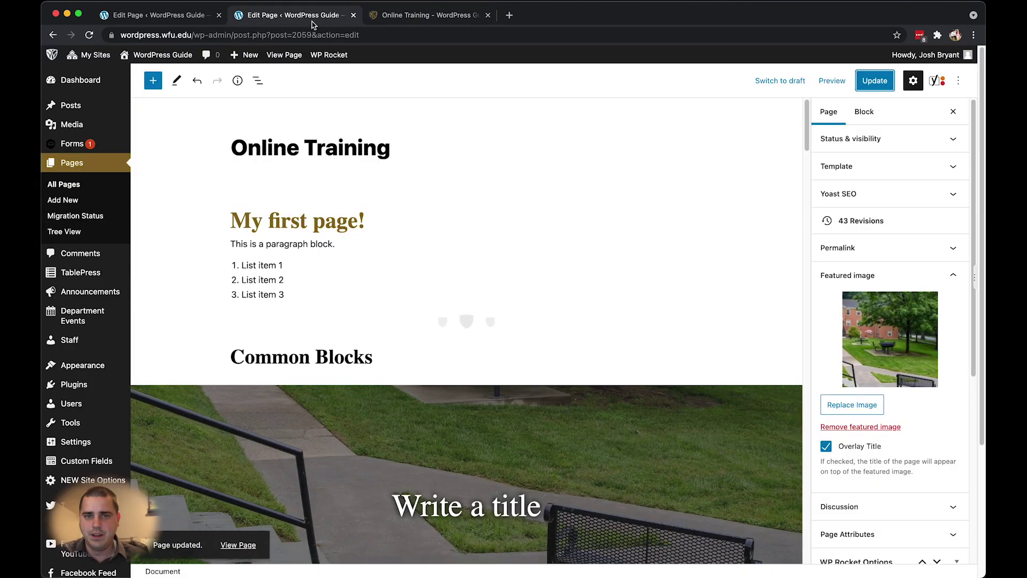
{"action": "left_click", "coordinate": [844, 447]}
Step: Name the slider Featured Slider and give its first slide the green campus lawn photo
{"action": "left_click", "coordinate": [888, 284]}
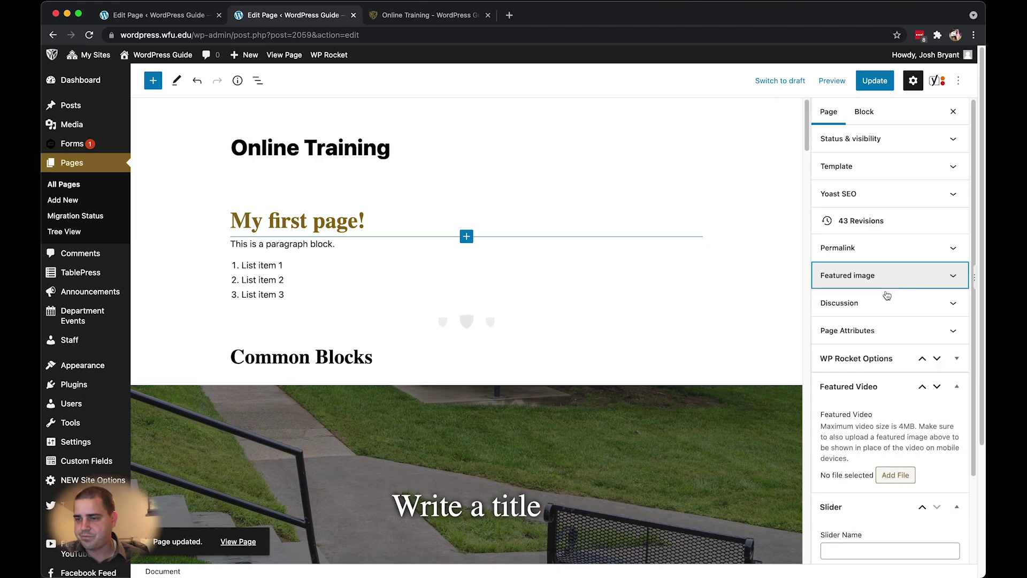
{"action": "scroll", "coordinate": [872, 470], "scroll_direction": "down", "scroll_amount": 3}
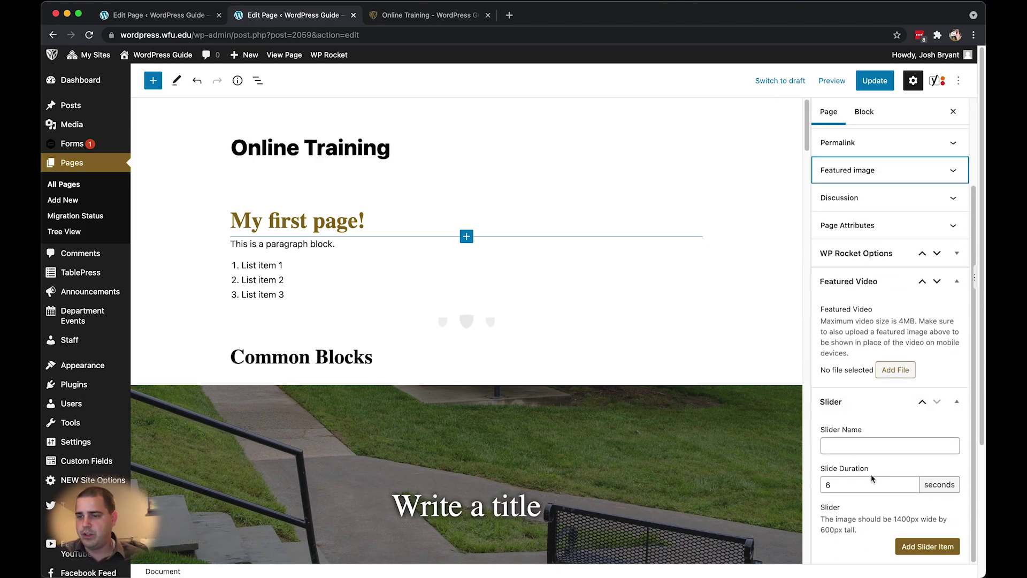
{"action": "left_click", "coordinate": [874, 446]}
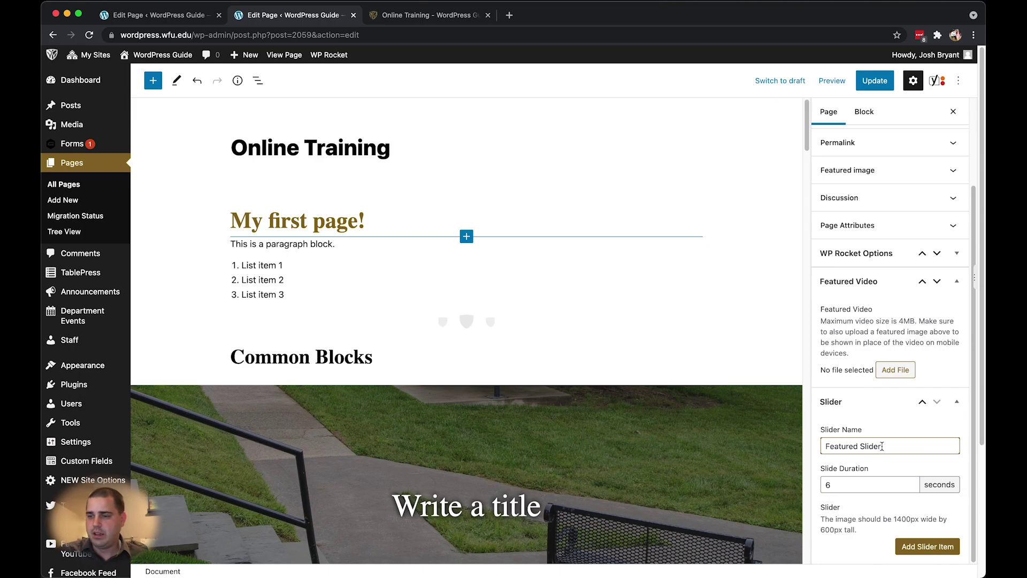
{"action": "left_click", "coordinate": [904, 549]}
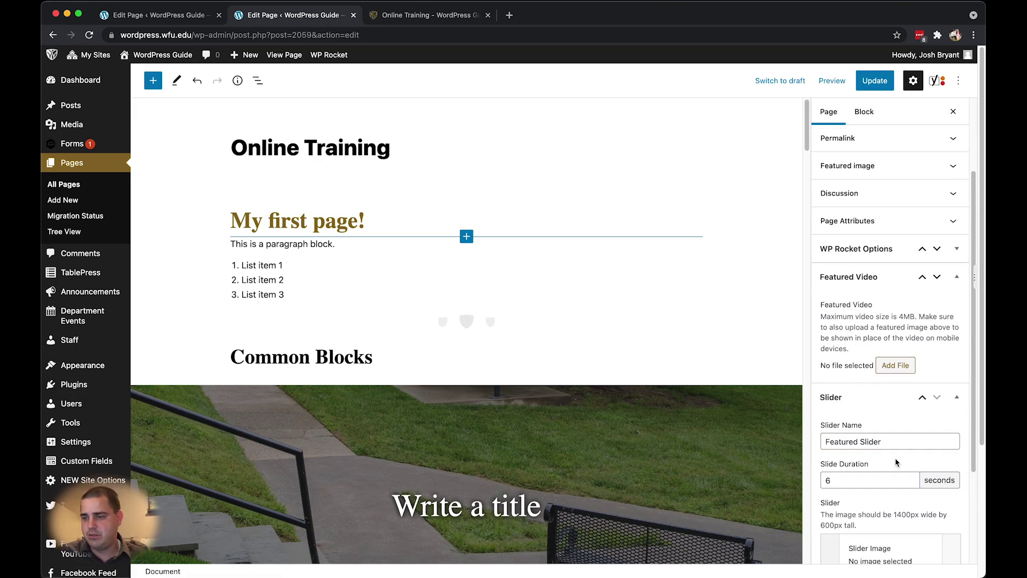
{"action": "scroll", "coordinate": [897, 462], "scroll_direction": "down", "scroll_amount": 3}
{"action": "left_click", "coordinate": [872, 437]}
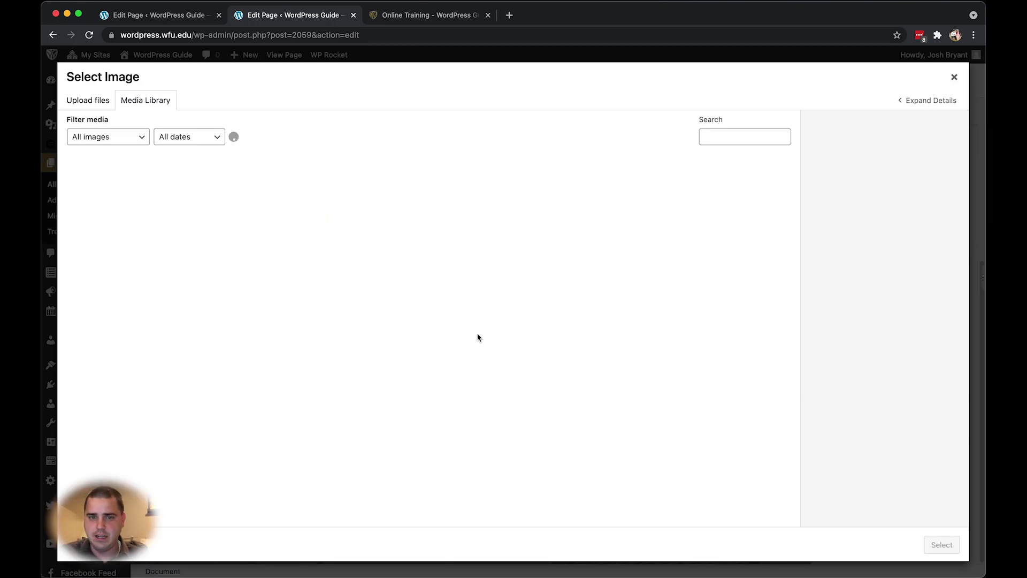
{"action": "left_click", "coordinate": [359, 351]}
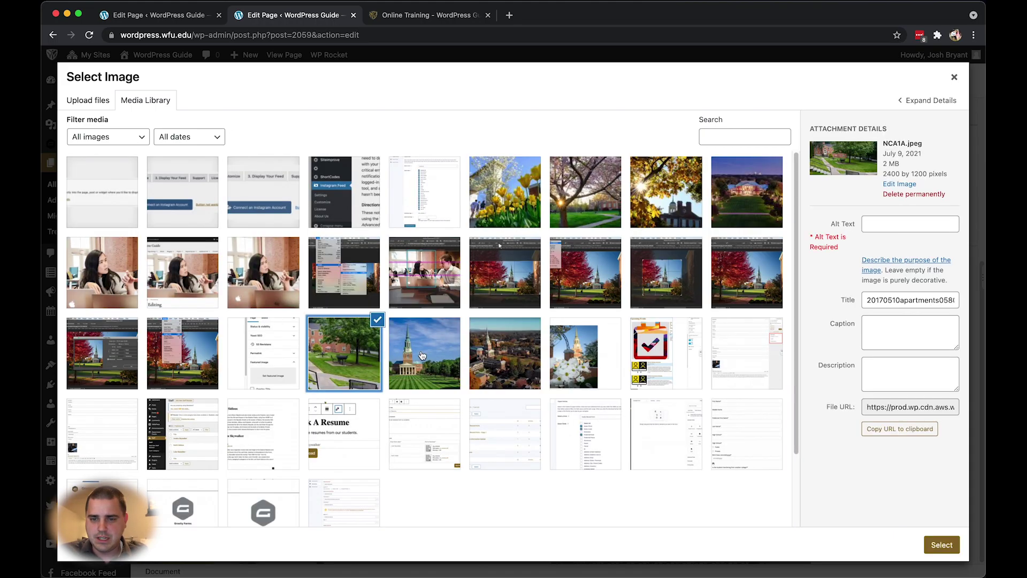
{"action": "left_click", "coordinate": [941, 545]}
Step: Add a second, empty slider item and open its image library
{"action": "scroll", "coordinate": [932, 540], "scroll_direction": "down", "scroll_amount": 2}
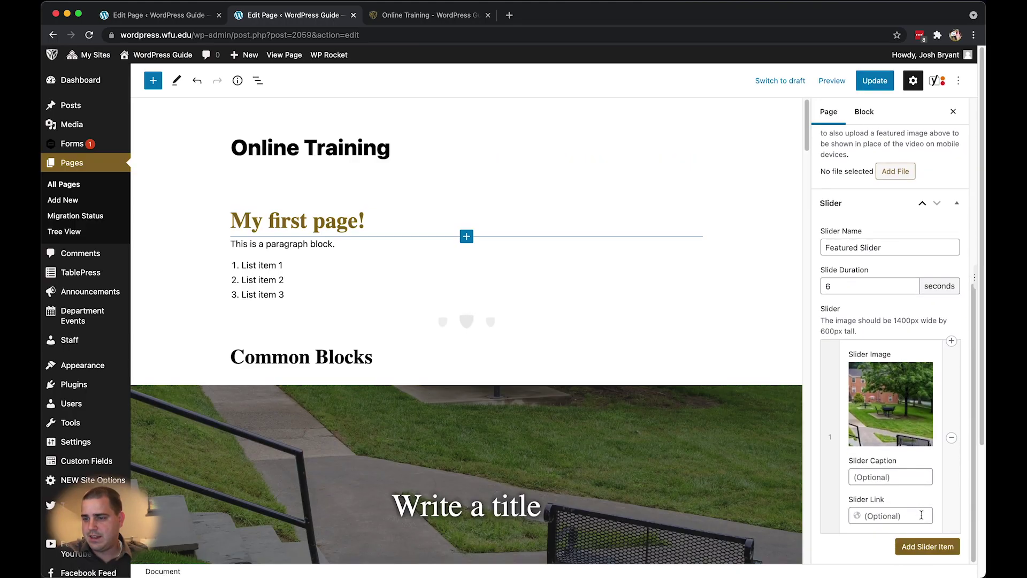
{"action": "left_click", "coordinate": [931, 546]}
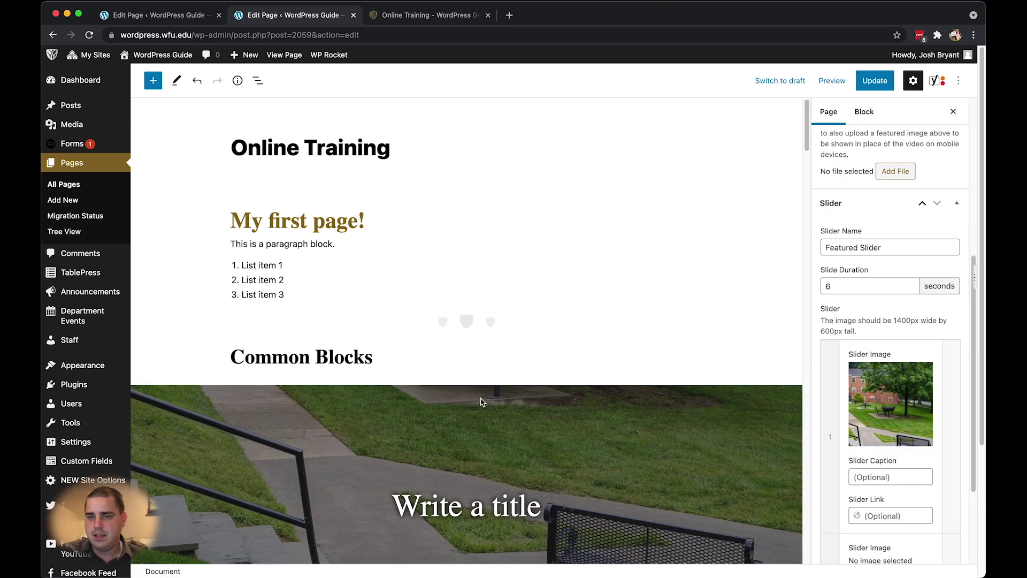
{"action": "scroll", "coordinate": [539, 413], "scroll_direction": "down", "scroll_amount": 5}
{"action": "scroll", "coordinate": [904, 422], "scroll_direction": "down", "scroll_amount": 2}
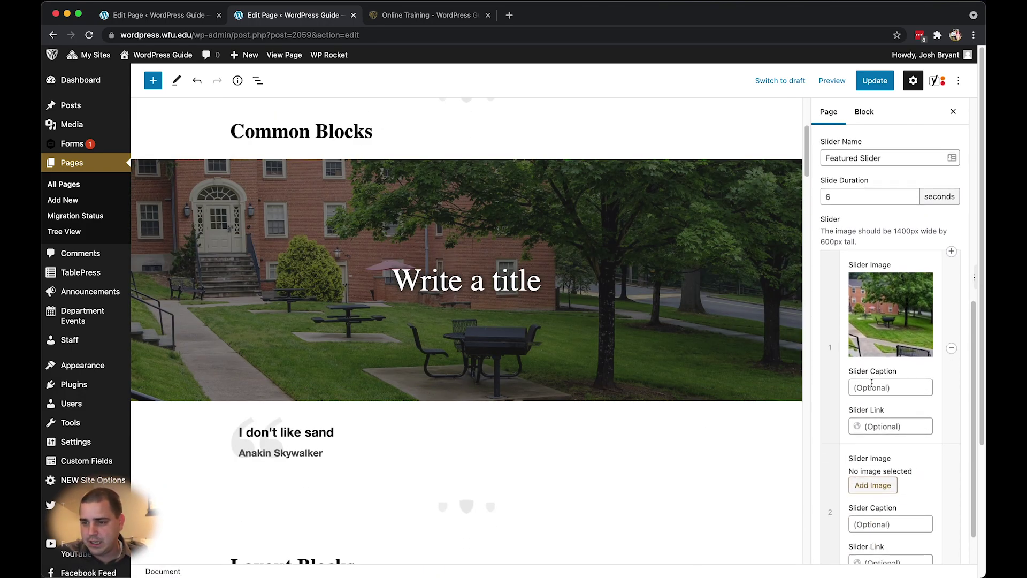
{"action": "scroll", "coordinate": [889, 512], "scroll_direction": "down", "scroll_amount": 1}
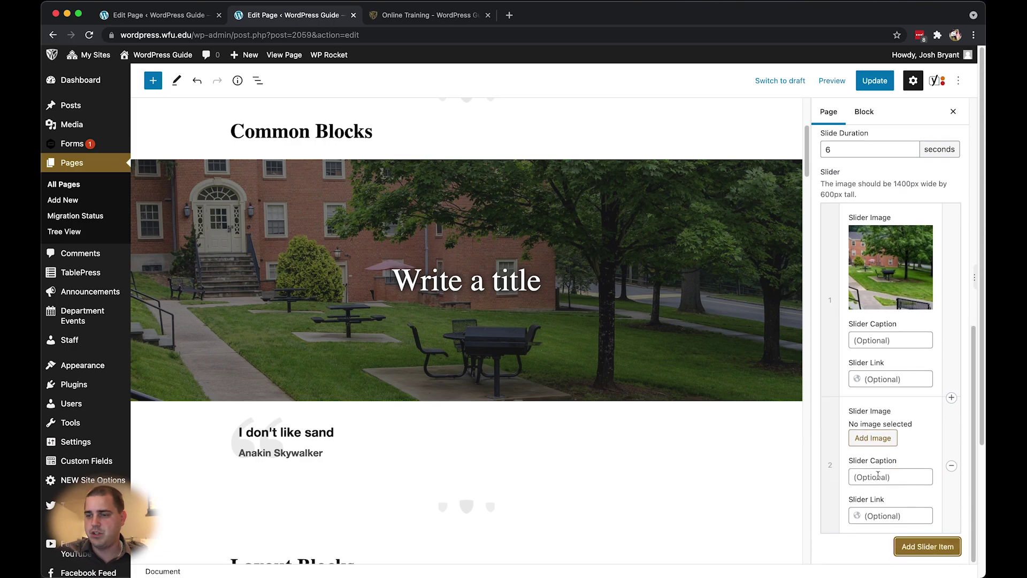
{"action": "left_click", "coordinate": [877, 439]}
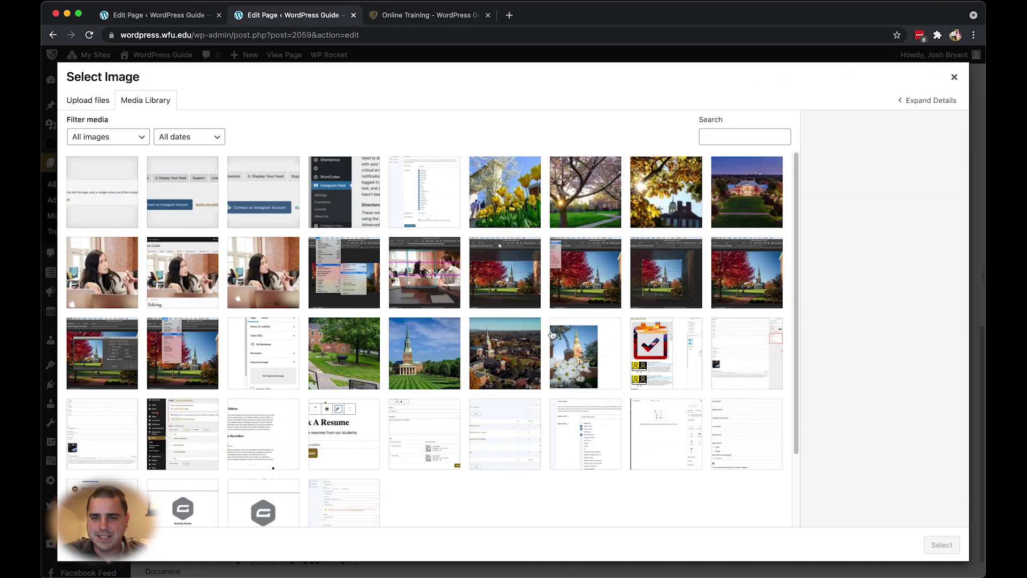
Step: Browse the Media Library for slide 2's image, loading more photos several times
{"action": "left_click", "coordinate": [361, 374]}
{"action": "left_click", "coordinate": [403, 372]}
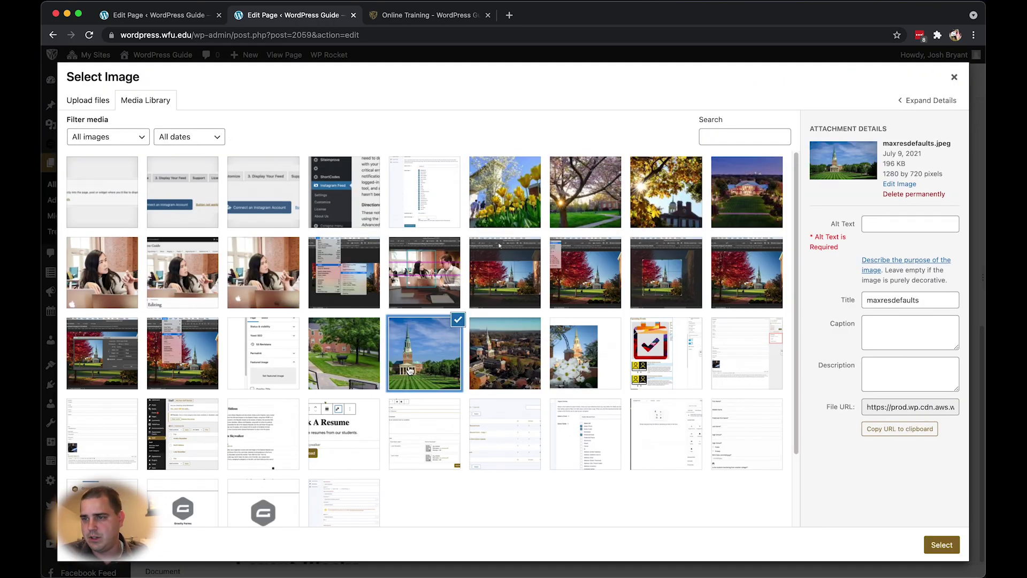
{"action": "left_click", "coordinate": [489, 369]}
{"action": "left_click", "coordinate": [428, 369]}
{"action": "left_click", "coordinate": [489, 369]}
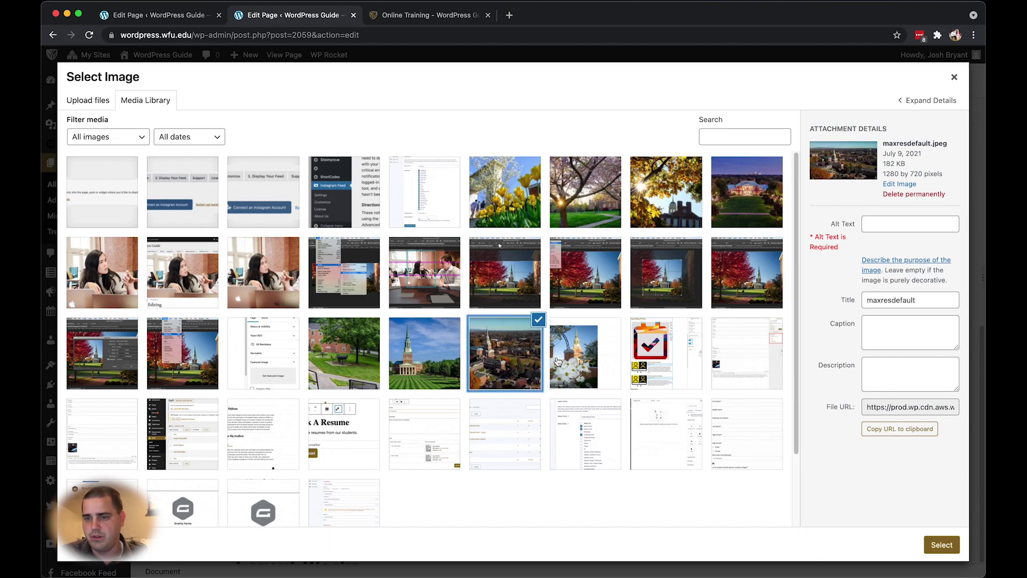
{"action": "scroll", "coordinate": [482, 348], "scroll_direction": "down", "scroll_amount": 3}
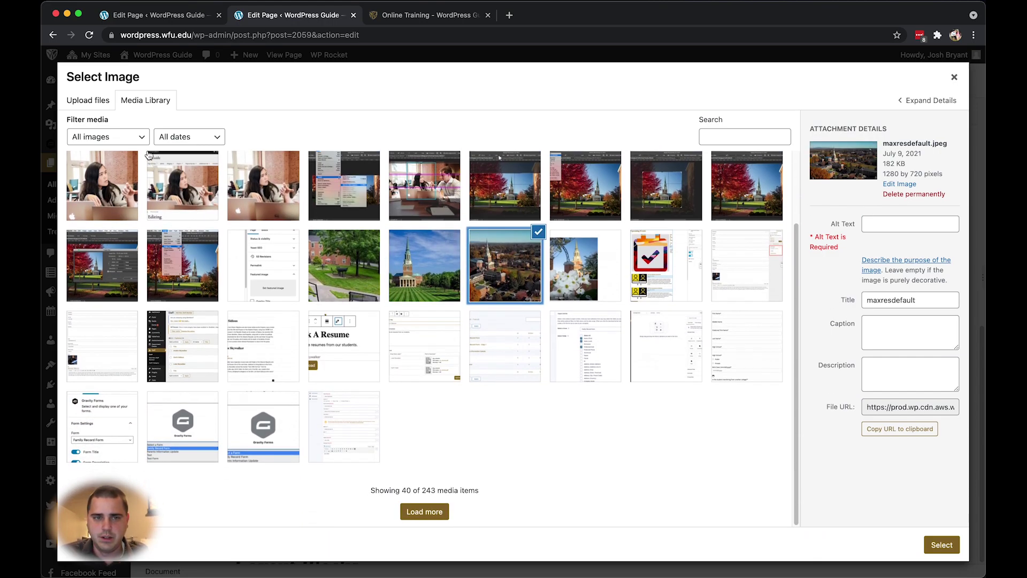
{"action": "left_click", "coordinate": [424, 512]}
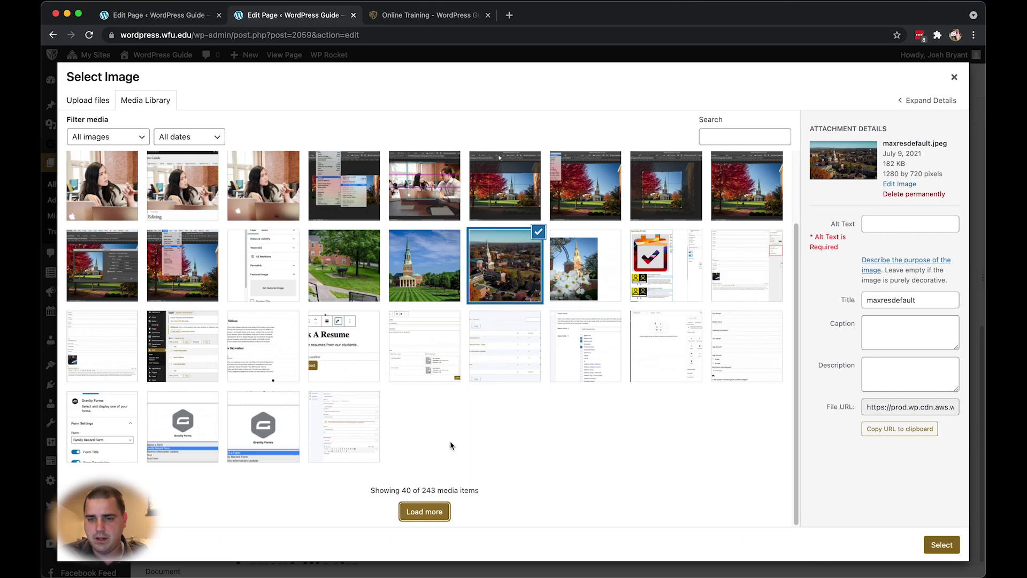
{"action": "scroll", "coordinate": [480, 444], "scroll_direction": "down", "scroll_amount": 8}
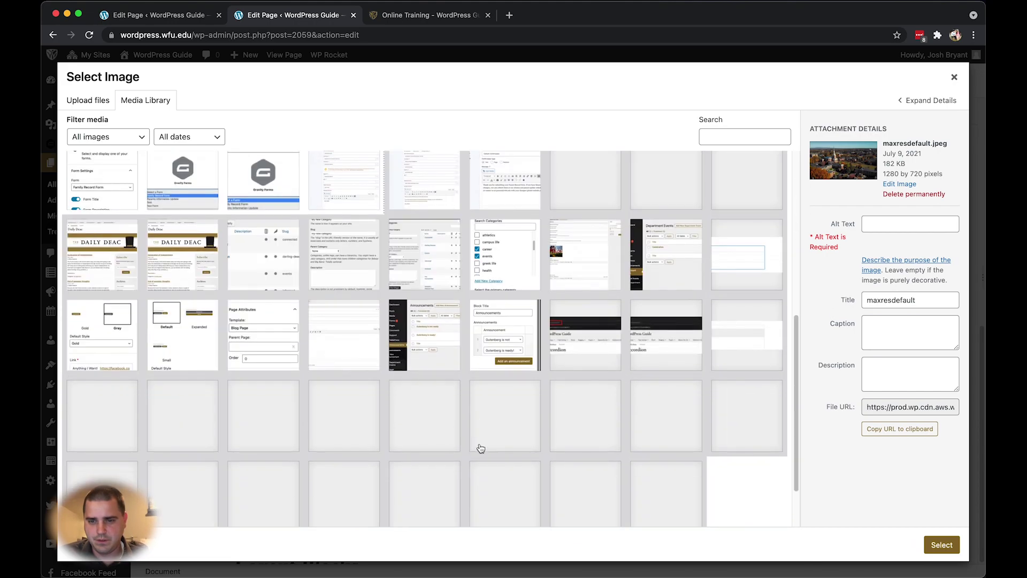
{"action": "left_click", "coordinate": [382, 516]}
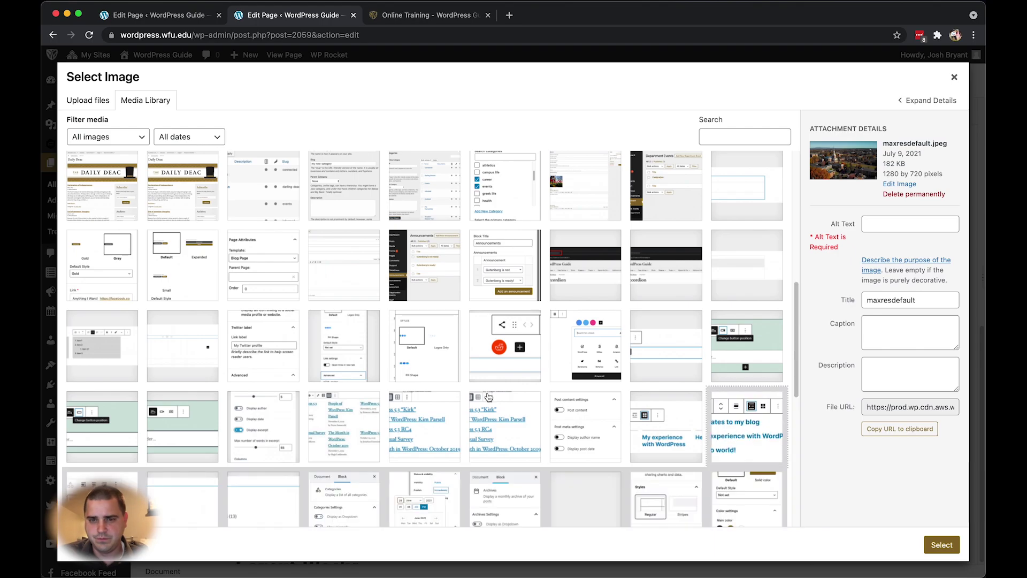
{"action": "scroll", "coordinate": [471, 396], "scroll_direction": "down", "scroll_amount": 6}
{"action": "left_click", "coordinate": [372, 518]}
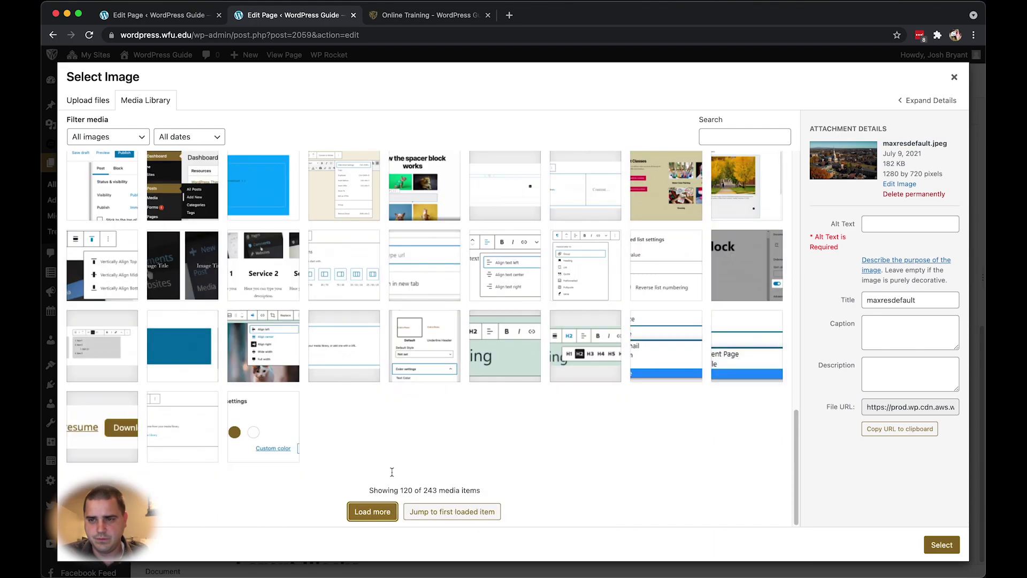
{"action": "scroll", "coordinate": [477, 459], "scroll_direction": "down", "scroll_amount": 6}
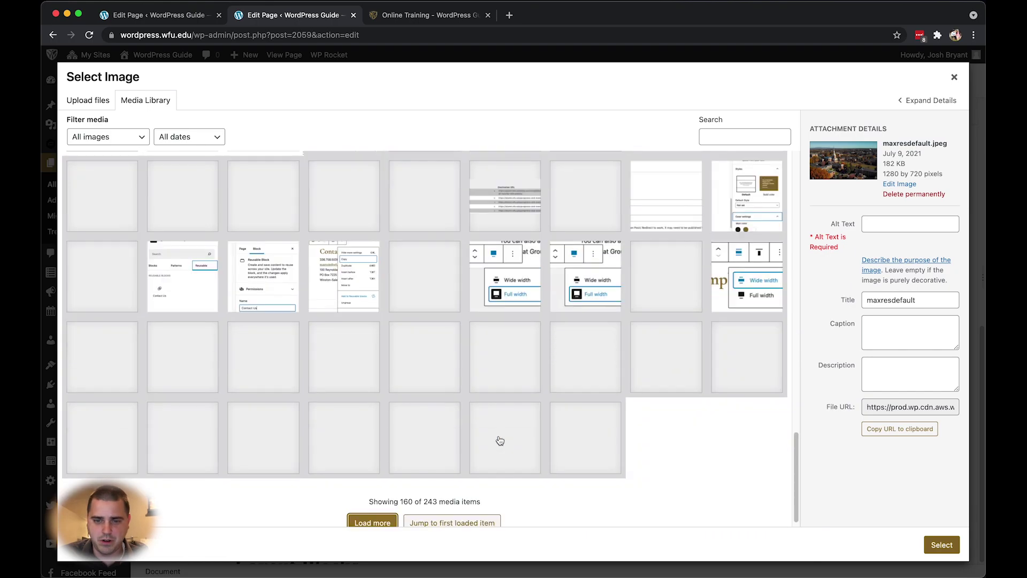
{"action": "left_click", "coordinate": [377, 513]}
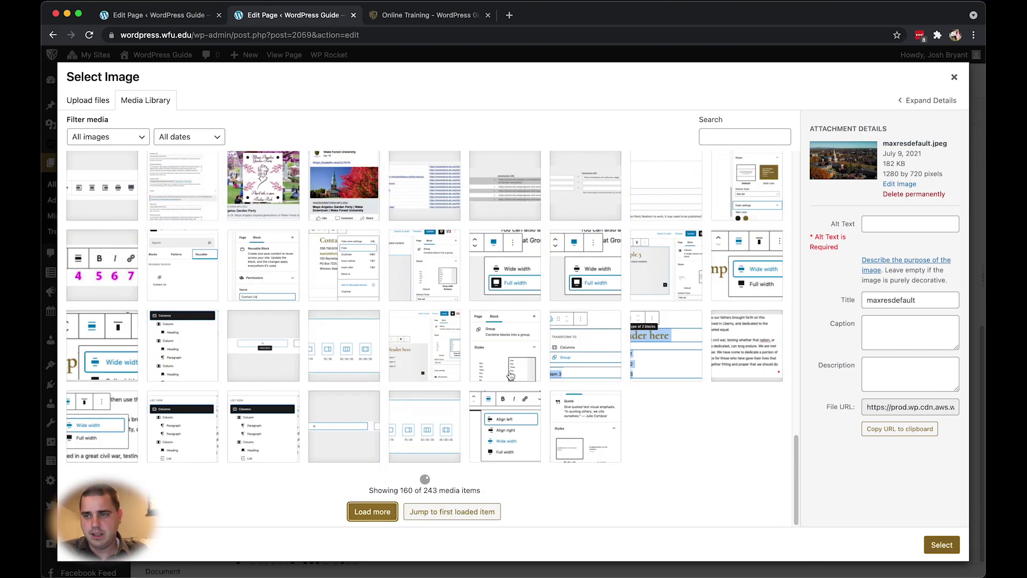
{"action": "scroll", "coordinate": [510, 385], "scroll_direction": "down", "scroll_amount": 5}
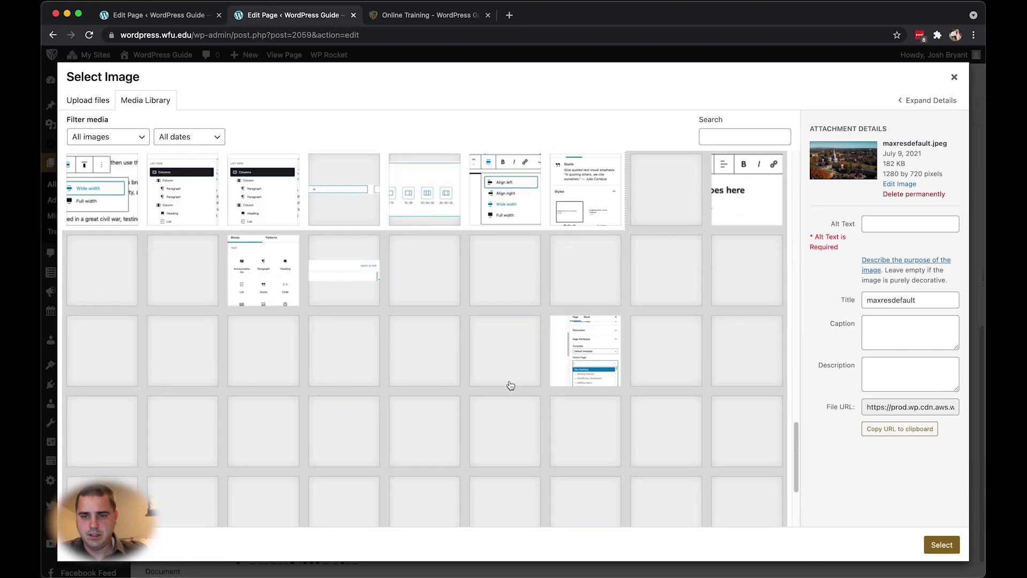
{"action": "left_click", "coordinate": [574, 292]}
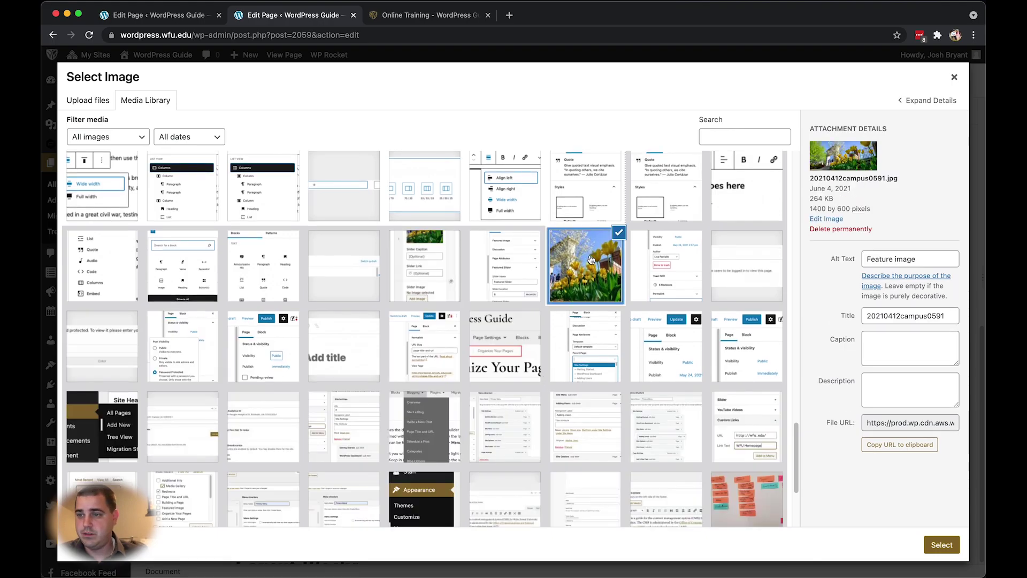
{"action": "scroll", "coordinate": [544, 401], "scroll_direction": "down", "scroll_amount": 3}
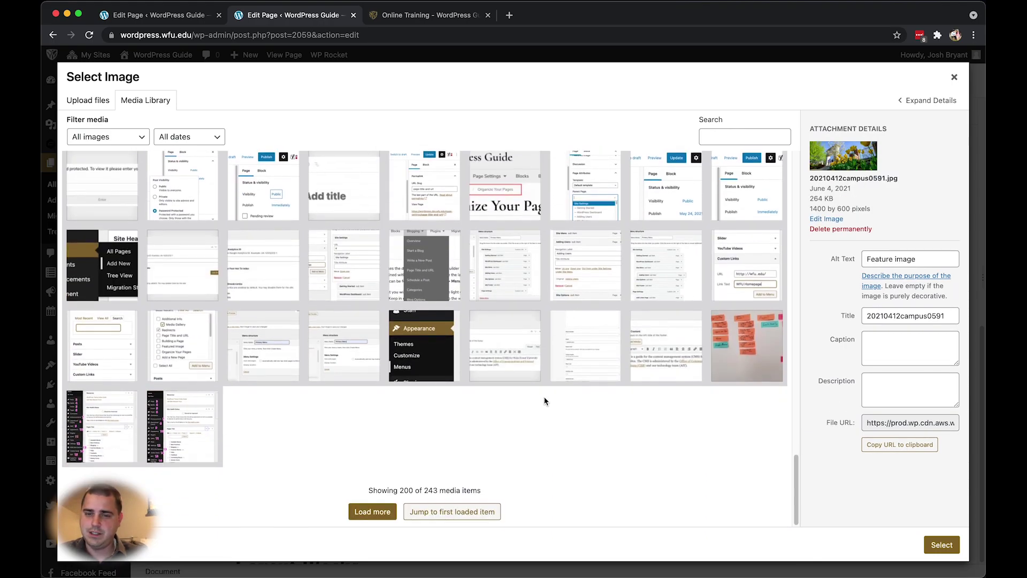
{"action": "left_click", "coordinate": [370, 514]}
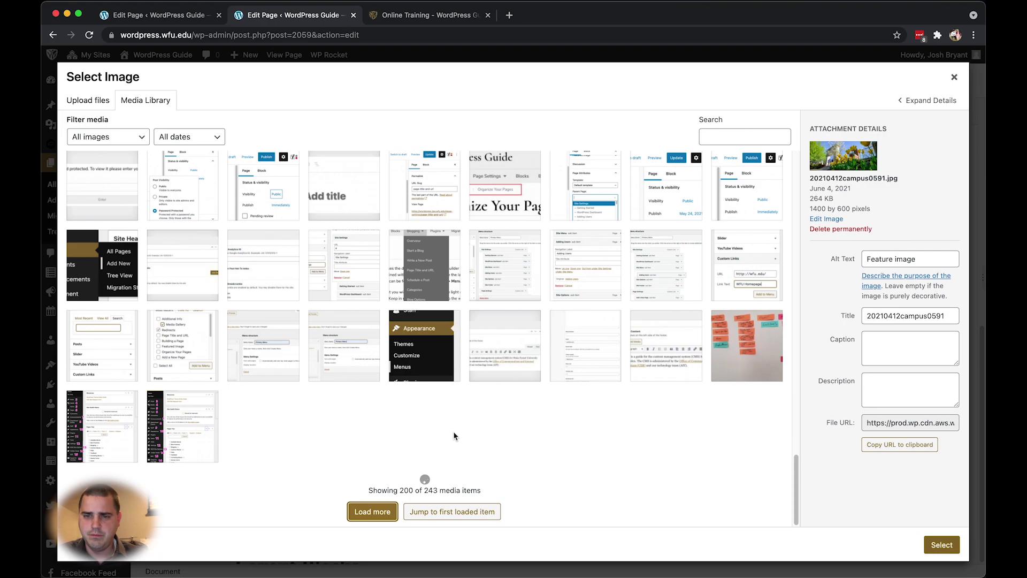
{"action": "scroll", "coordinate": [453, 436], "scroll_direction": "down", "scroll_amount": 5}
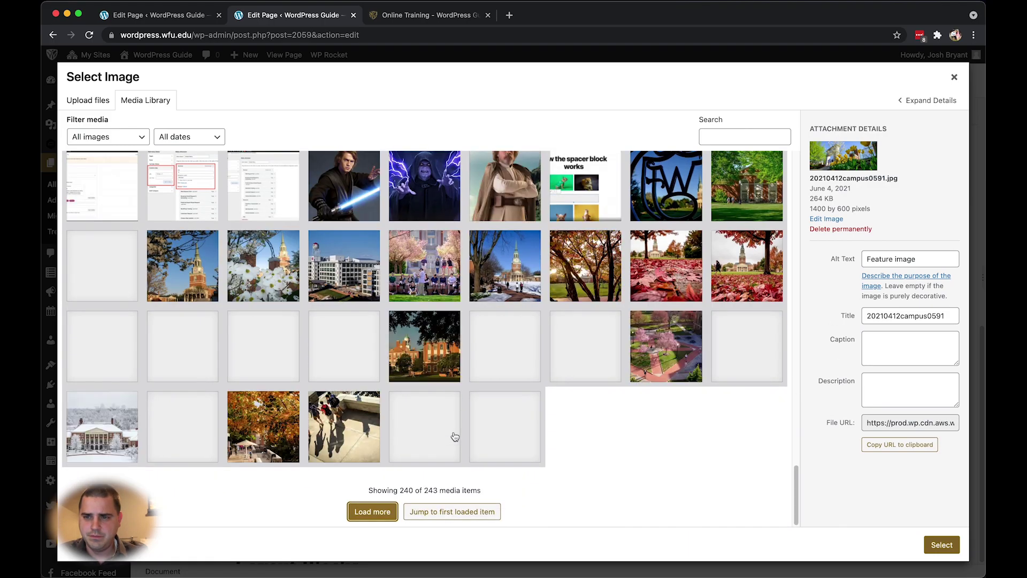
Step: Choose the yellow ginkgo photo 20201110campus4145-Enhanced-1.jpg as slide 2's image
{"action": "left_click", "coordinate": [764, 208]}
{"action": "left_click", "coordinate": [660, 289]}
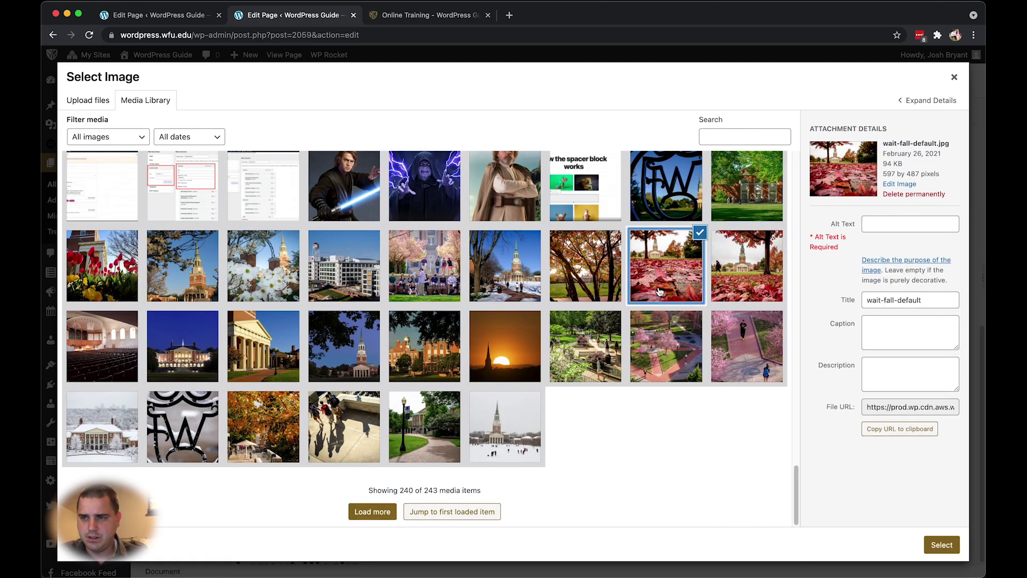
{"action": "left_click", "coordinate": [650, 333]}
{"action": "left_click", "coordinate": [585, 345]}
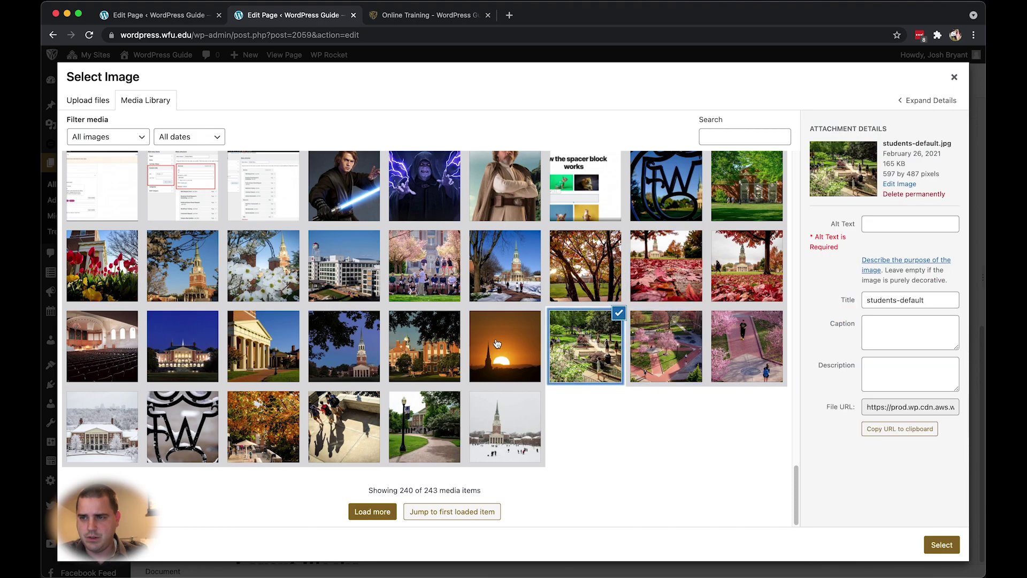
{"action": "left_click", "coordinate": [495, 344]}
{"action": "left_click", "coordinate": [424, 354]}
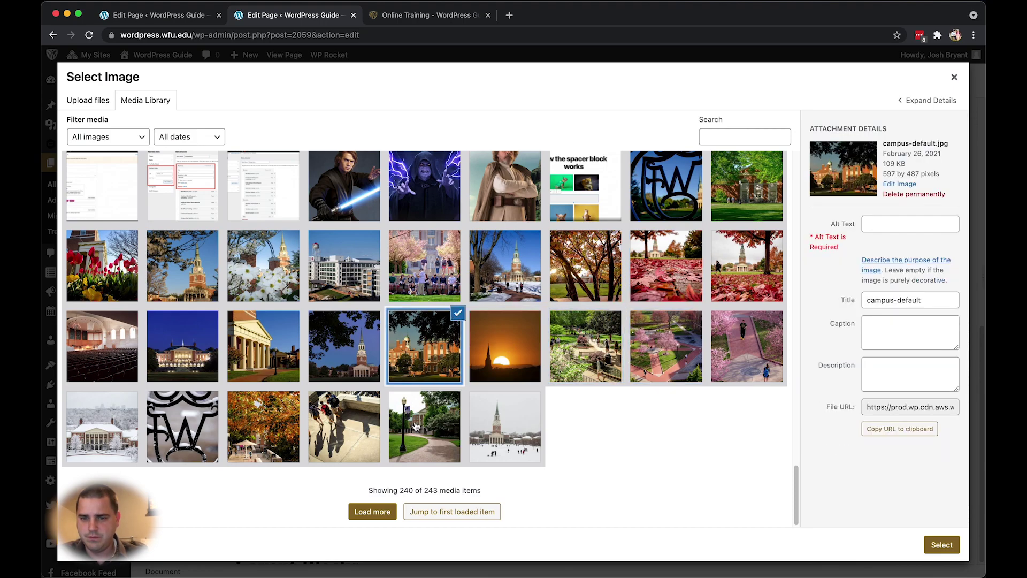
{"action": "left_click", "coordinate": [412, 435]}
{"action": "left_click", "coordinate": [358, 436]}
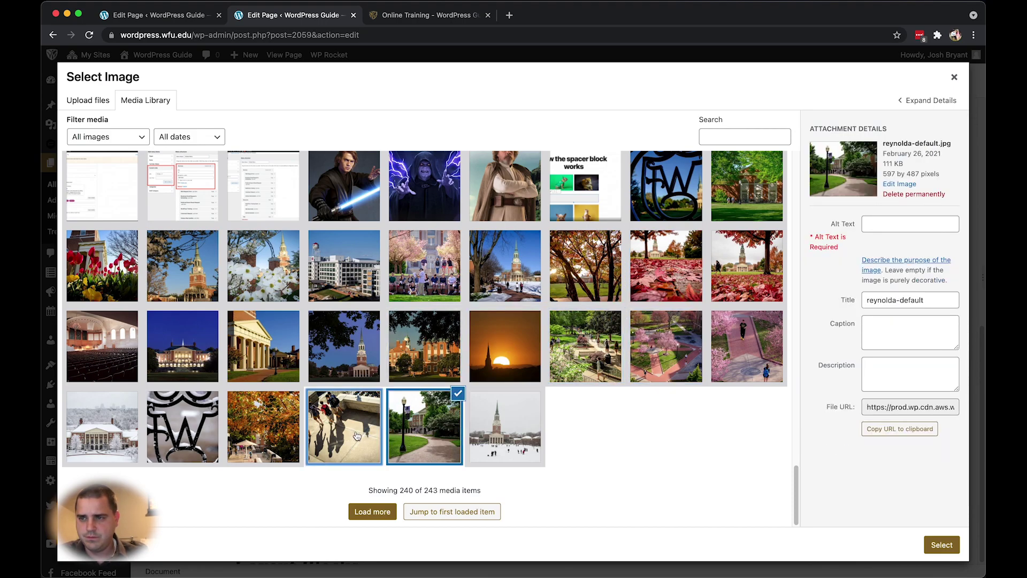
{"action": "left_click", "coordinate": [281, 425]}
{"action": "left_click", "coordinate": [280, 350]}
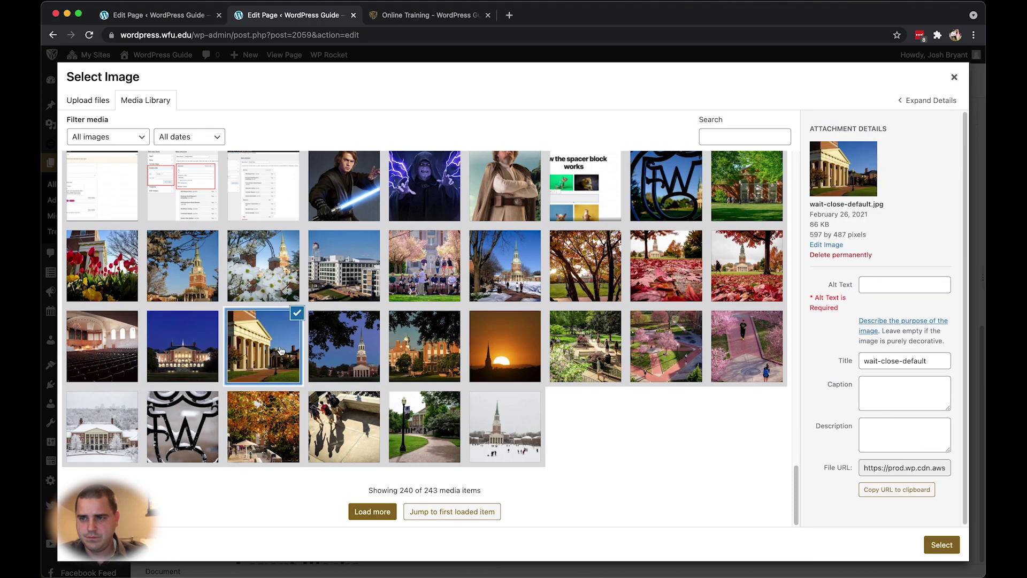
{"action": "left_click", "coordinate": [173, 344]}
{"action": "left_click", "coordinate": [182, 424]}
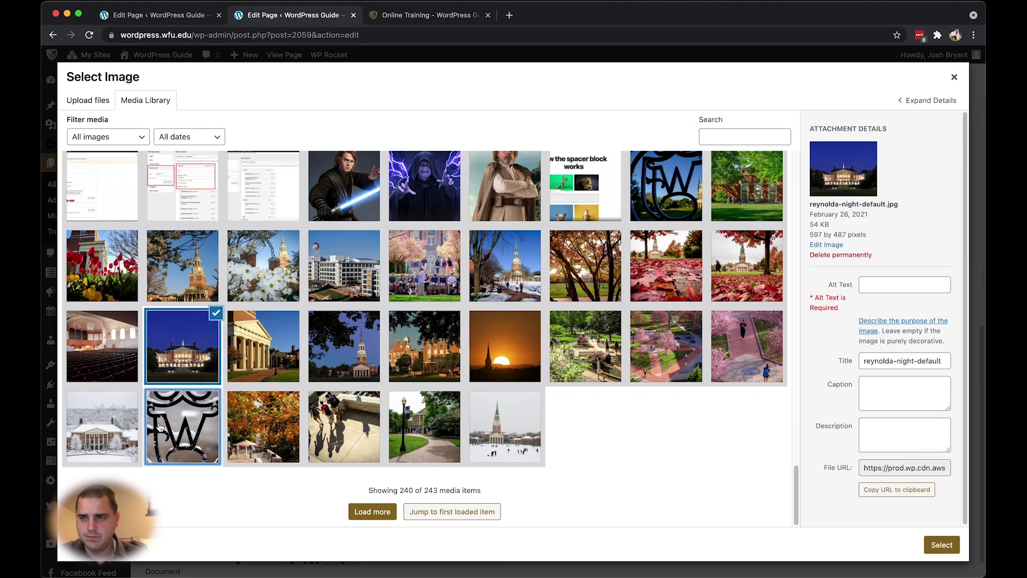
{"action": "left_click", "coordinate": [121, 424]}
{"action": "left_click", "coordinate": [124, 358]}
{"action": "left_click", "coordinate": [177, 285]}
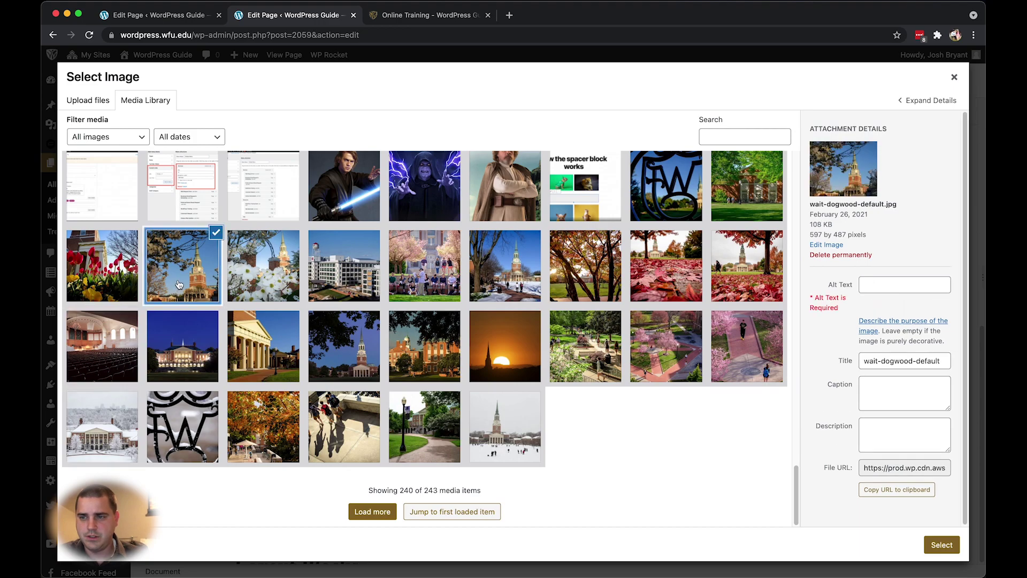
{"action": "left_click", "coordinate": [238, 269]}
{"action": "left_click", "coordinate": [127, 275]}
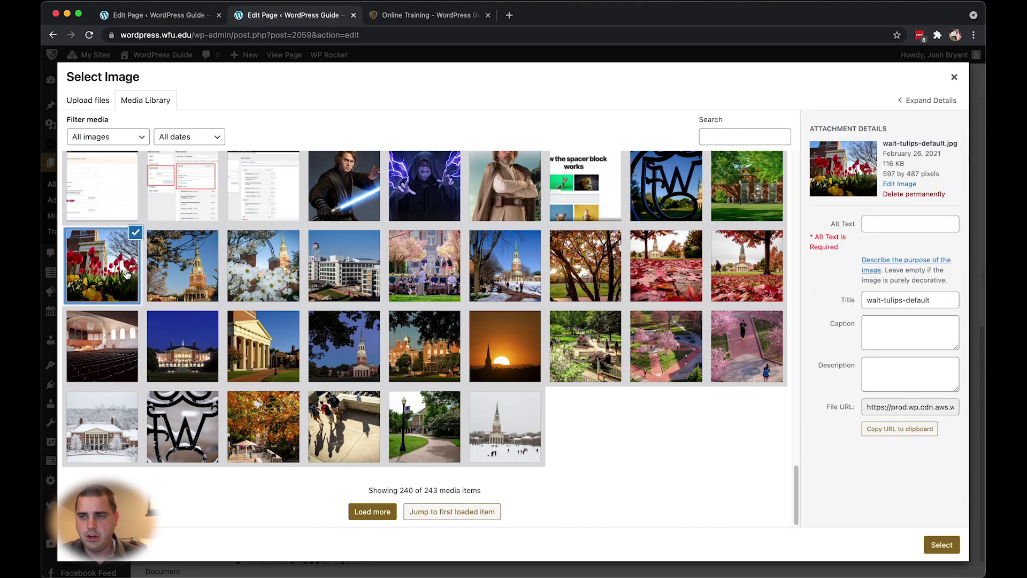
{"action": "left_click", "coordinate": [751, 213]}
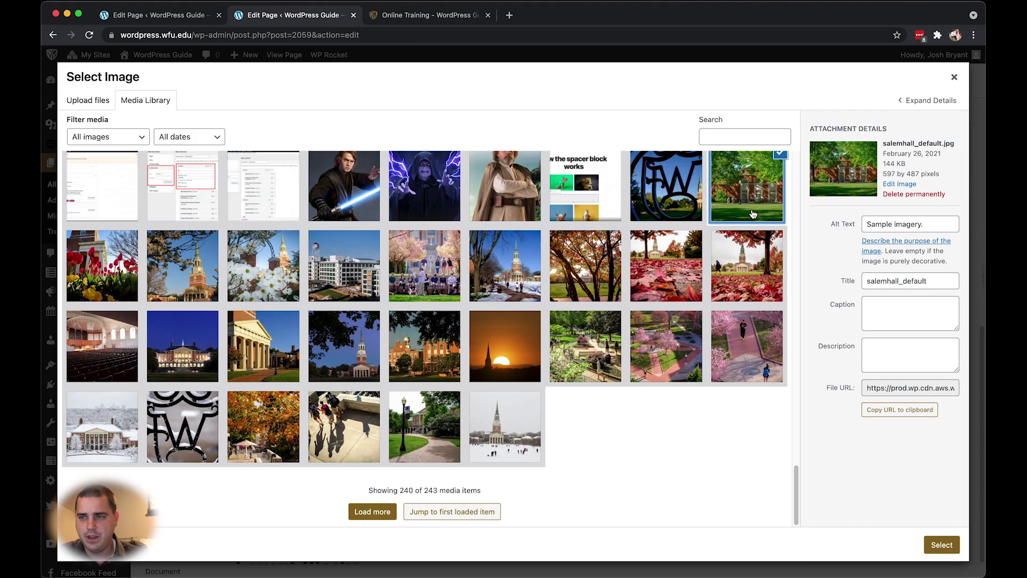
{"action": "left_click", "coordinate": [498, 423]}
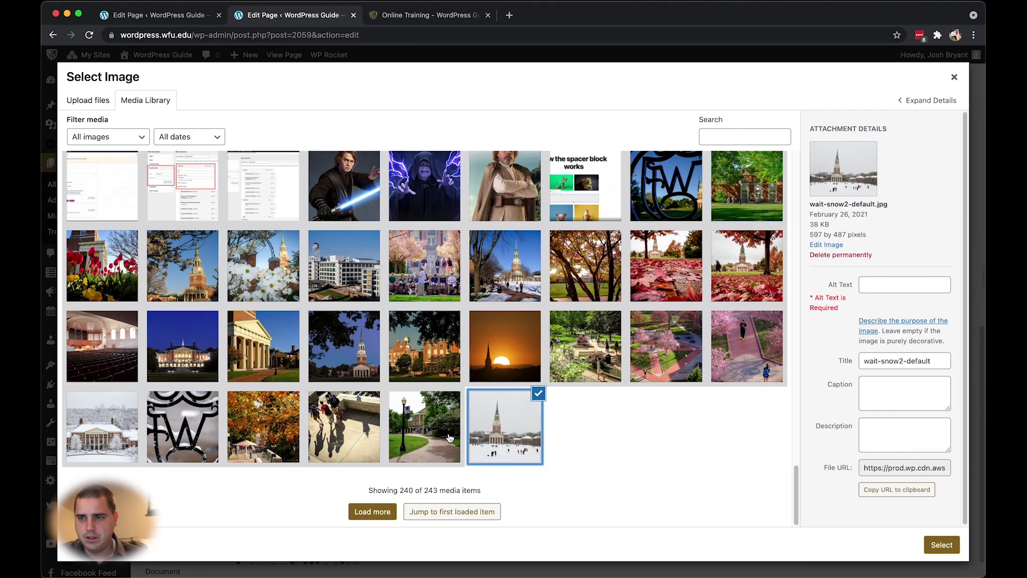
{"action": "left_click", "coordinate": [423, 444]}
{"action": "left_click", "coordinate": [372, 510]}
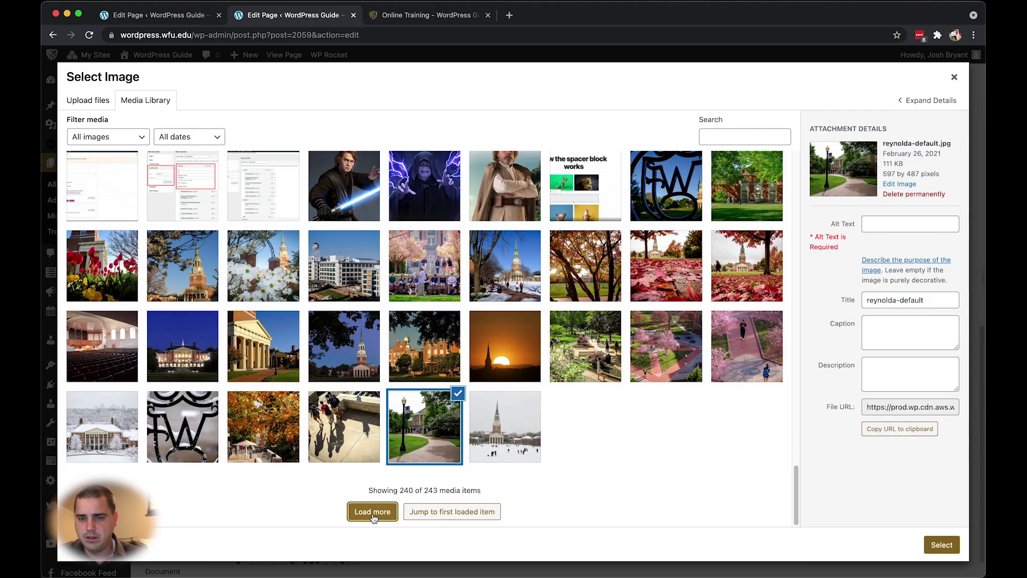
{"action": "left_click", "coordinate": [646, 428]}
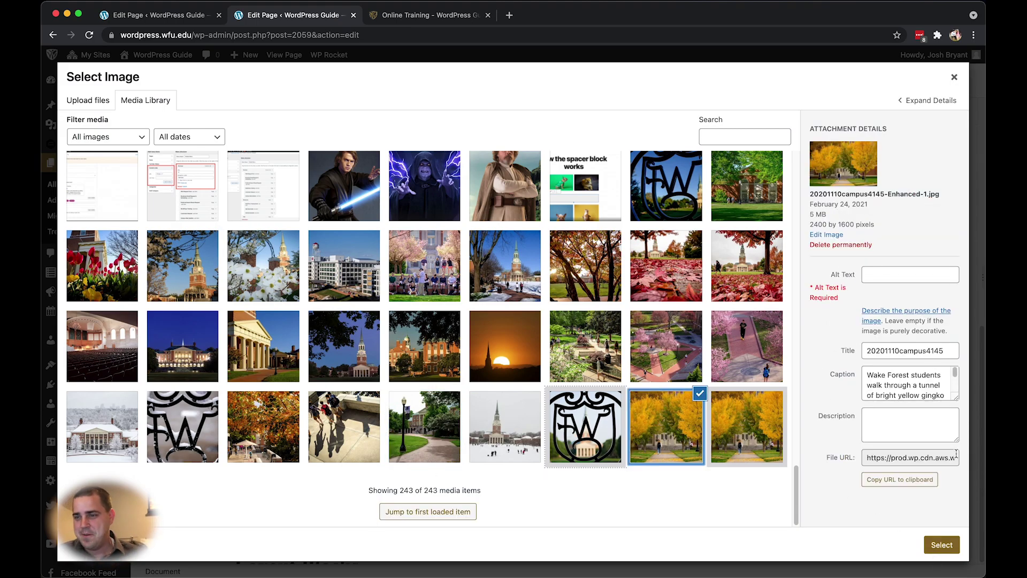
{"action": "left_click", "coordinate": [943, 544]}
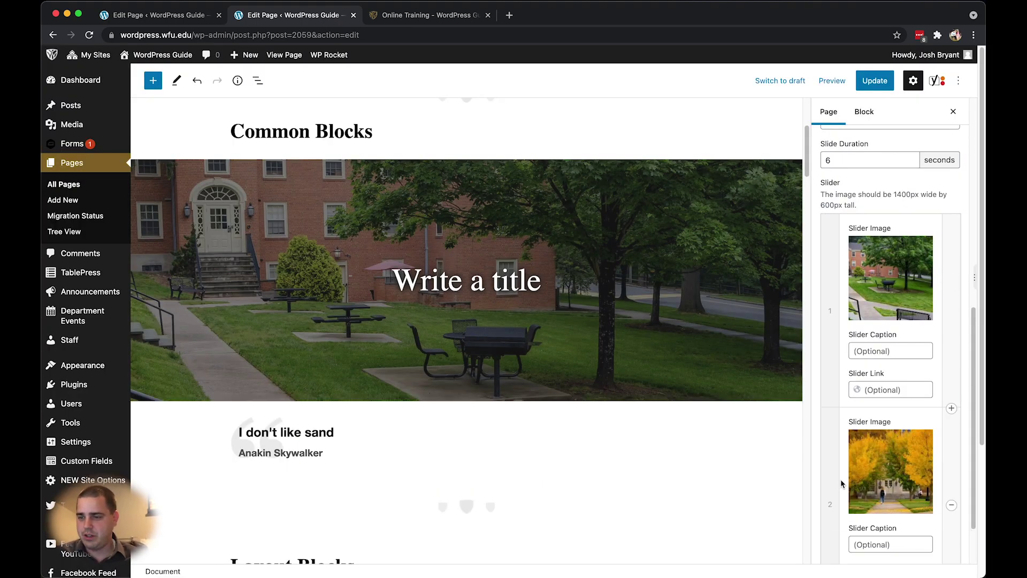
Step: Drag the ginkgo slide above the green building slide and update the page
{"action": "left_click_drag", "start_coordinate": [833, 487], "coordinate": [833, 300]}
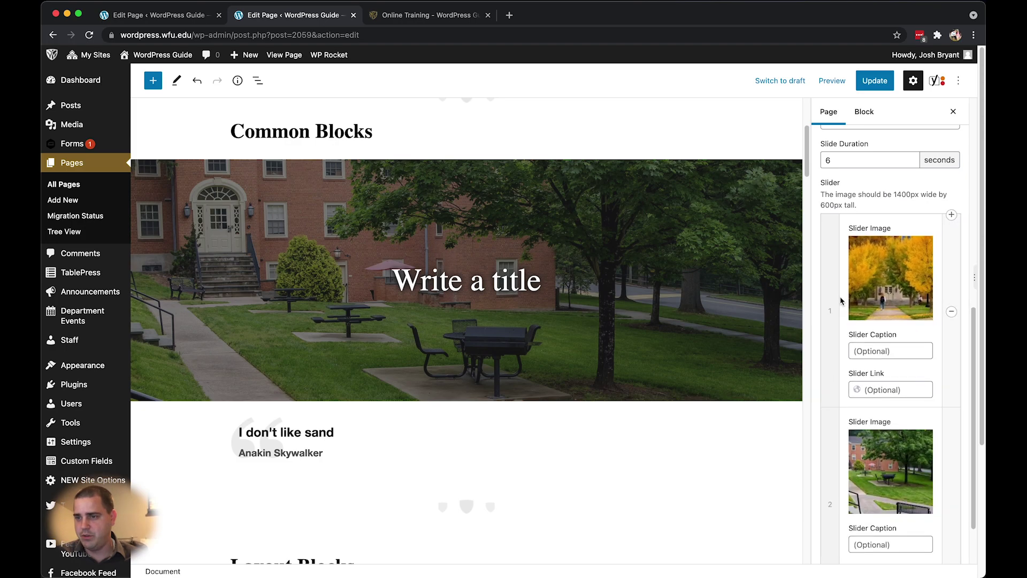
{"action": "scroll", "coordinate": [903, 289], "scroll_direction": "down", "scroll_amount": 3}
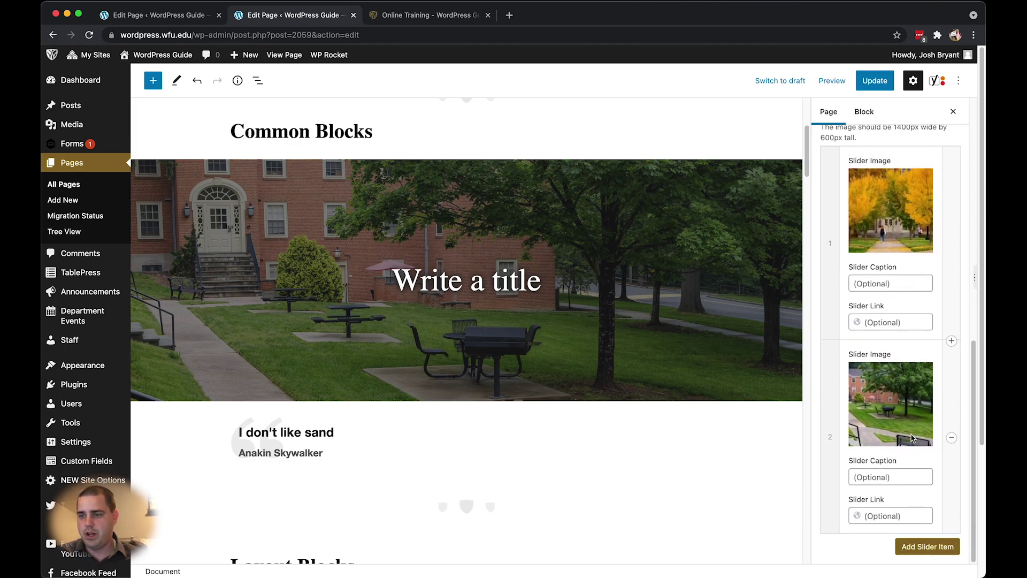
{"action": "scroll", "coordinate": [928, 396], "scroll_direction": "up", "scroll_amount": 10}
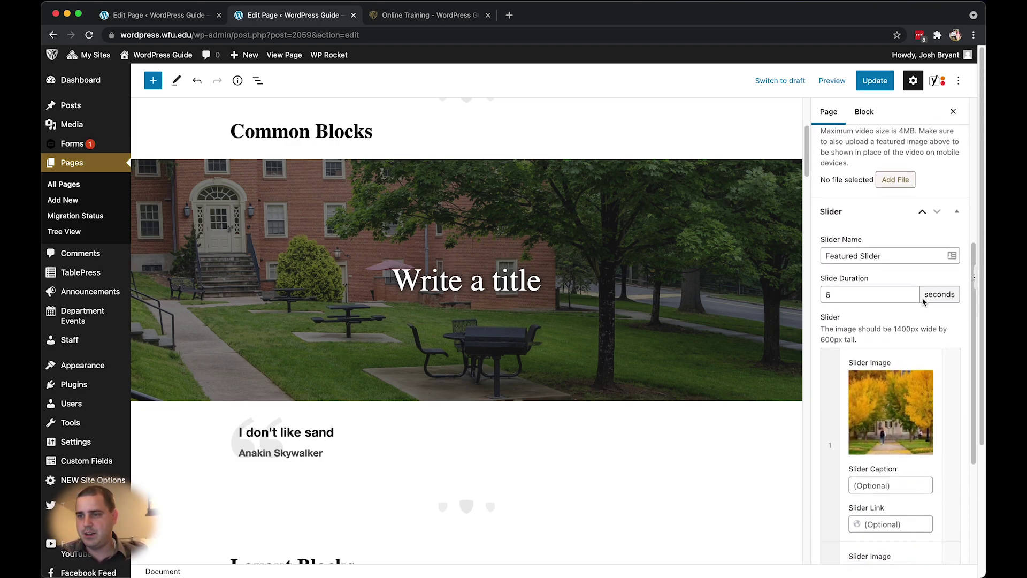
{"action": "scroll", "coordinate": [914, 280], "scroll_direction": "down", "scroll_amount": 5}
{"action": "left_click", "coordinate": [875, 81]}
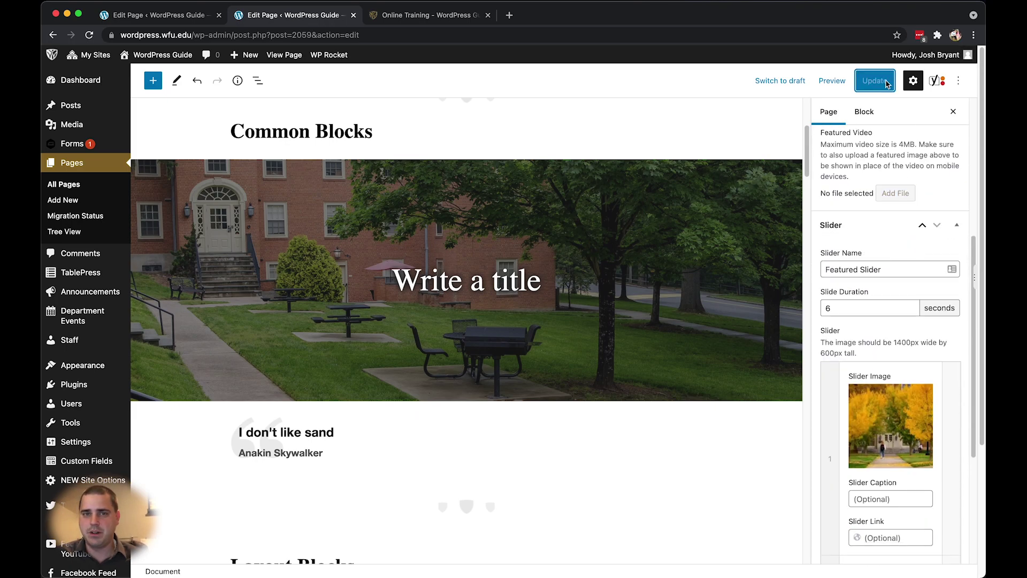
{"action": "left_click", "coordinate": [407, 15]}
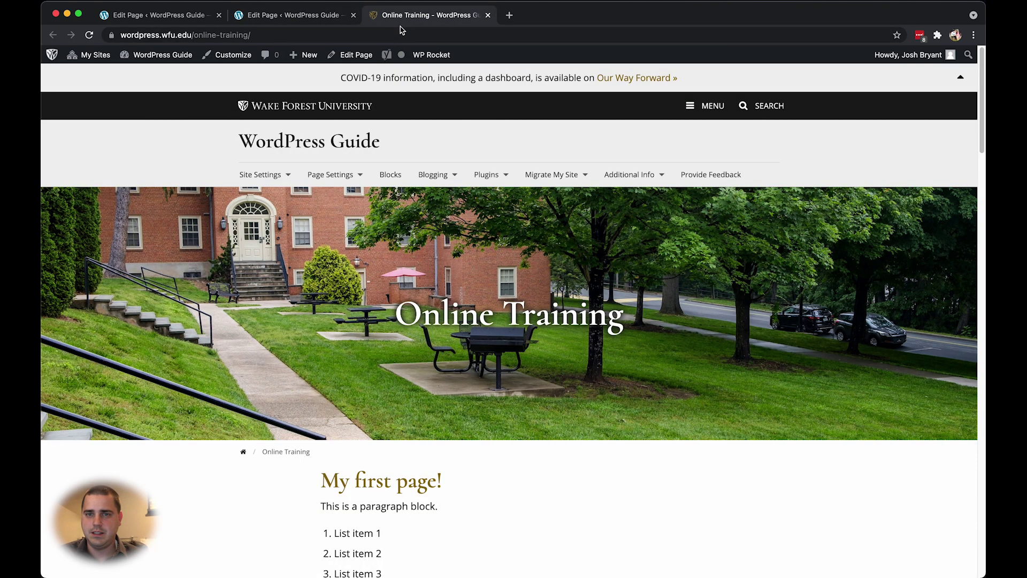
{"action": "mouse_move", "coordinate": [42, 51]}
{"action": "left_click", "coordinate": [89, 35]}
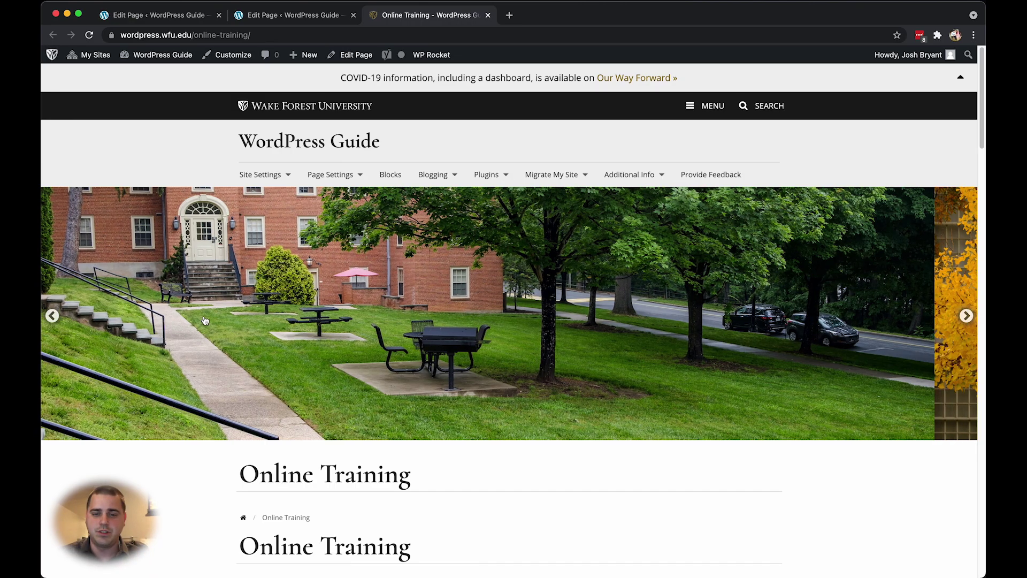
{"action": "scroll", "coordinate": [213, 321], "scroll_direction": "down", "scroll_amount": 2}
{"action": "scroll", "coordinate": [241, 323], "scroll_direction": "up", "scroll_amount": 2}
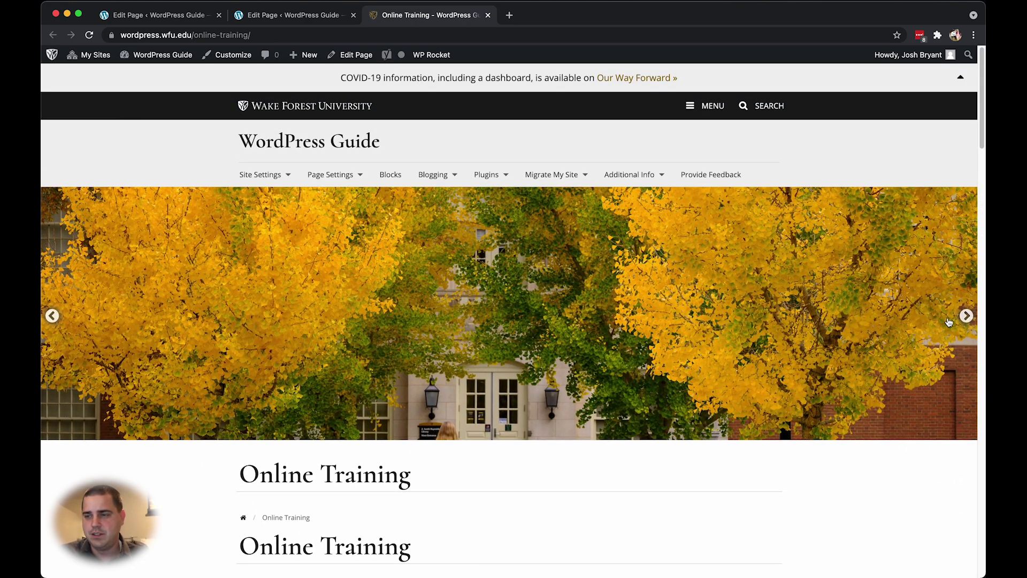
{"action": "left_click", "coordinate": [967, 315]}
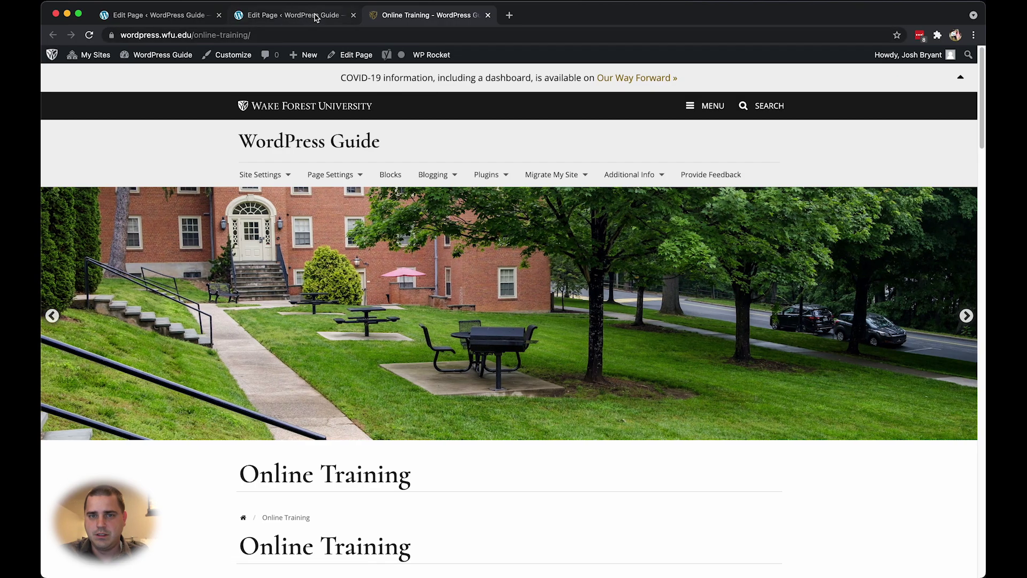
{"action": "left_click", "coordinate": [293, 15]}
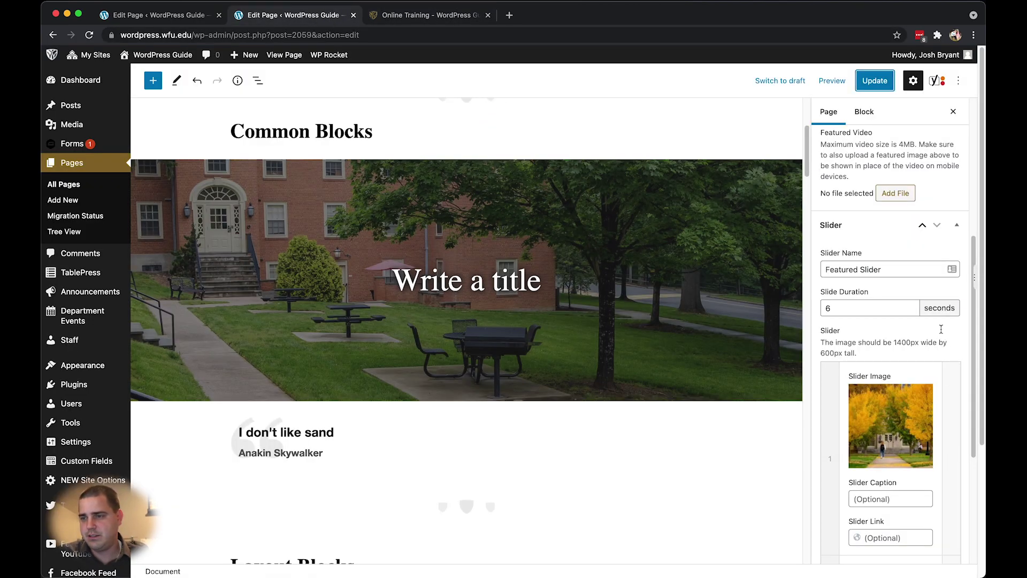
Step: Remove both slider items, confirming each removal
{"action": "scroll", "coordinate": [949, 263], "scroll_direction": "down", "scroll_amount": 5}
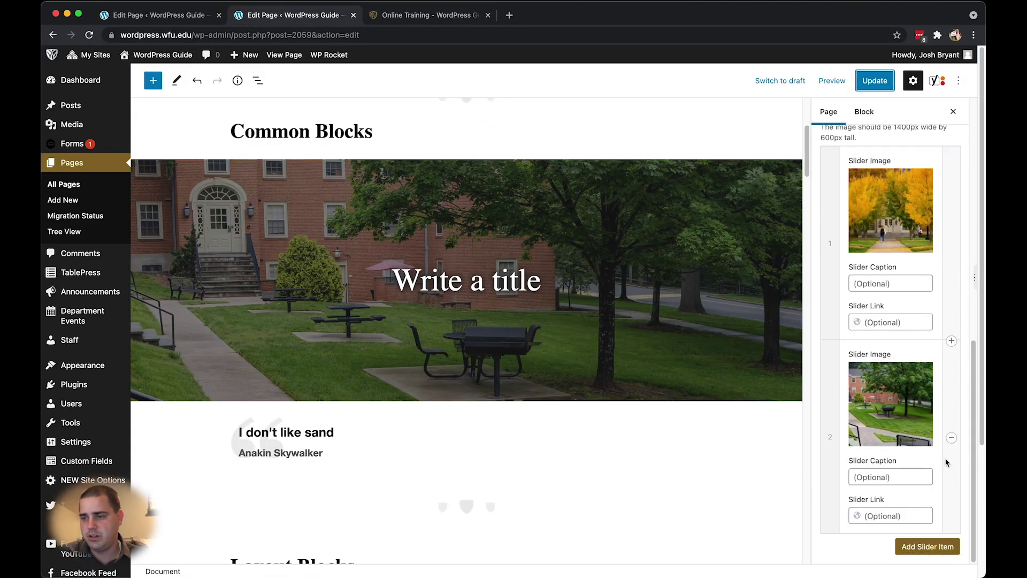
{"action": "left_click", "coordinate": [951, 437]}
{"action": "left_click", "coordinate": [899, 438]}
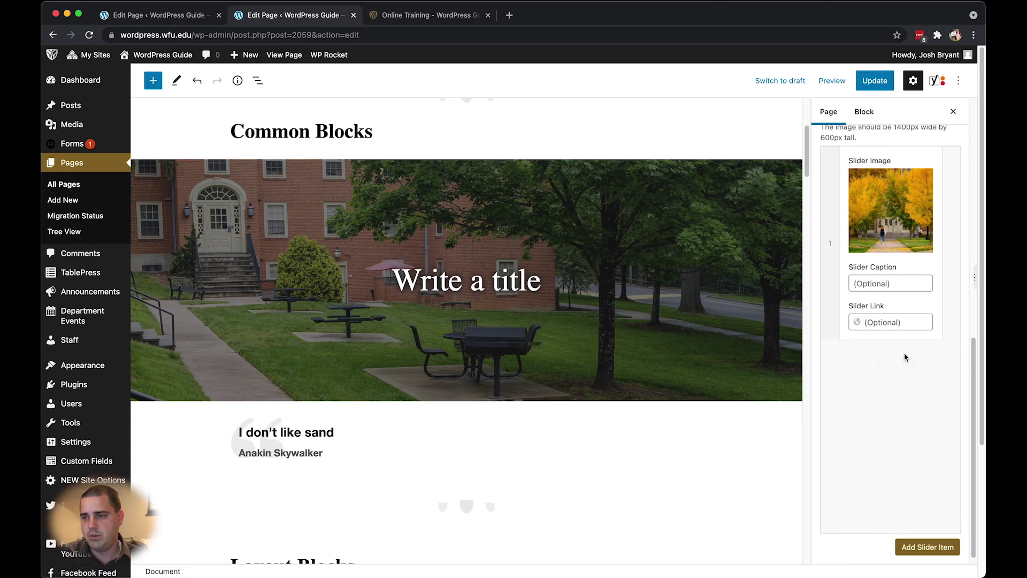
{"action": "left_click", "coordinate": [951, 437]}
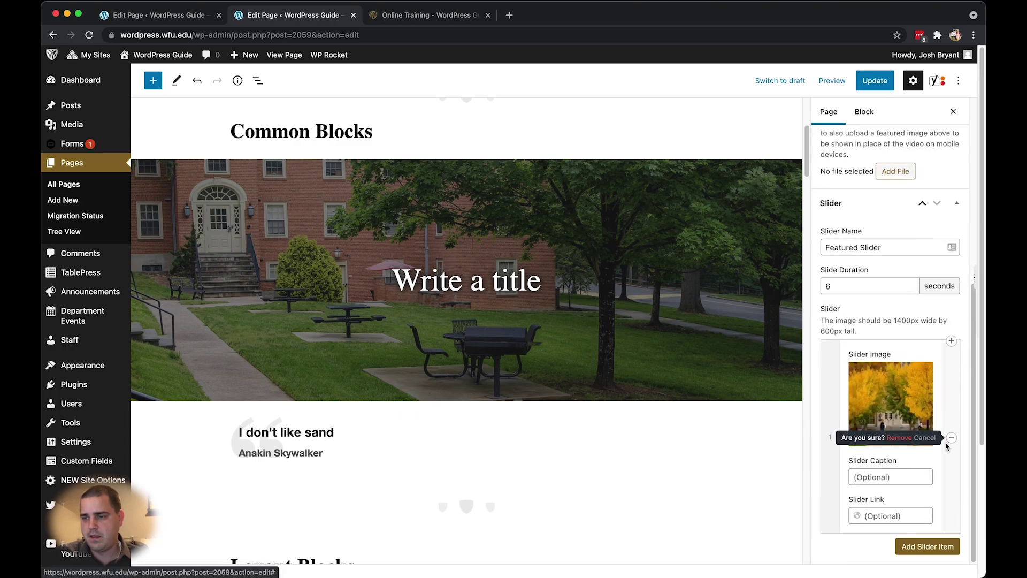
{"action": "left_click", "coordinate": [907, 438]}
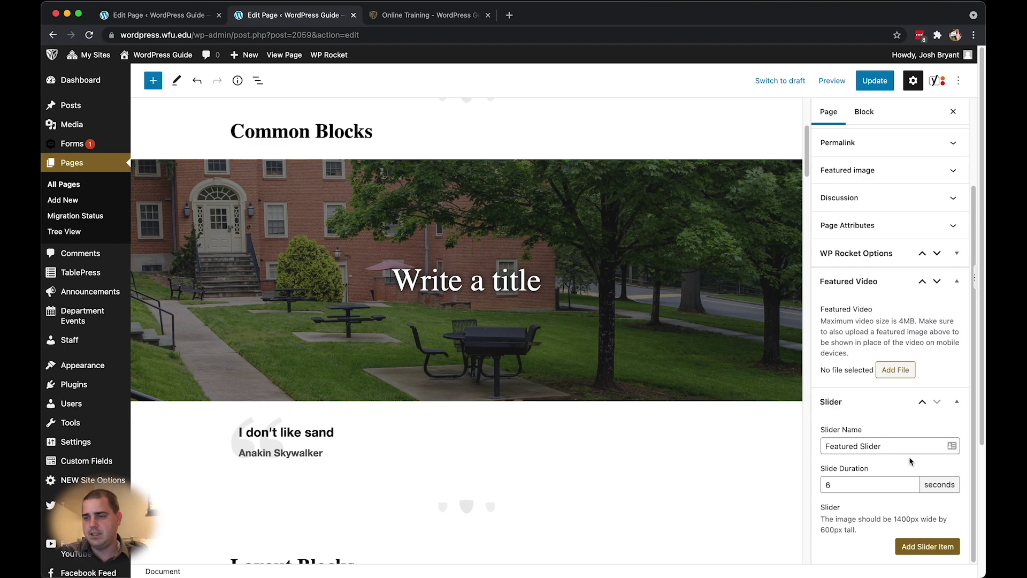
Step: Clear the Featured Slider name and update the page
{"action": "key", "text": "super+a"}
{"action": "key", "text": "BackSpace"}
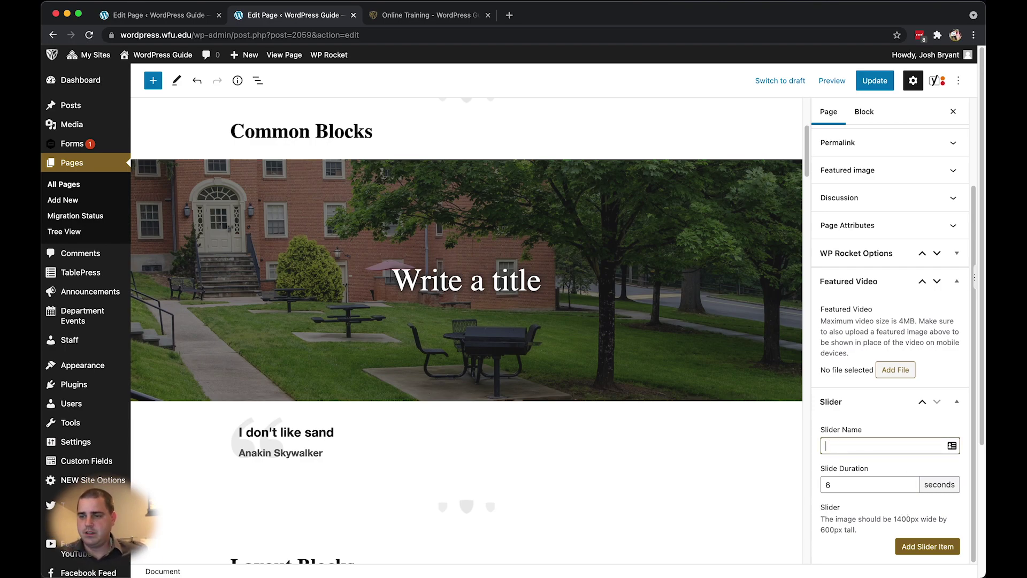
{"action": "left_click", "coordinate": [875, 80]}
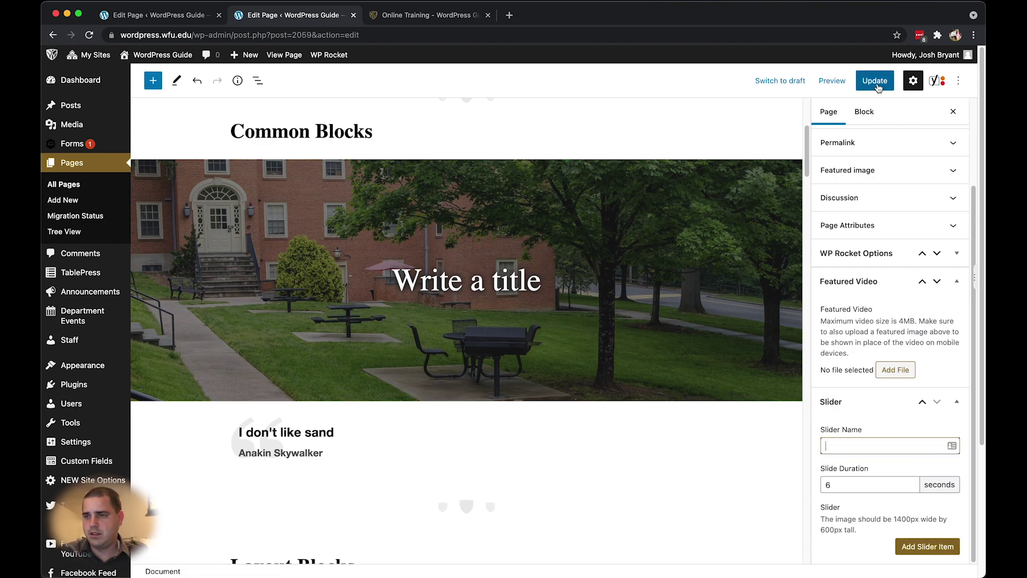
{"action": "left_click", "coordinate": [432, 20]}
Step: Reload the live page to confirm the static banner, collapse the Slider panel, and open the featured-video file picker
{"action": "mouse_move", "coordinate": [406, 57]}
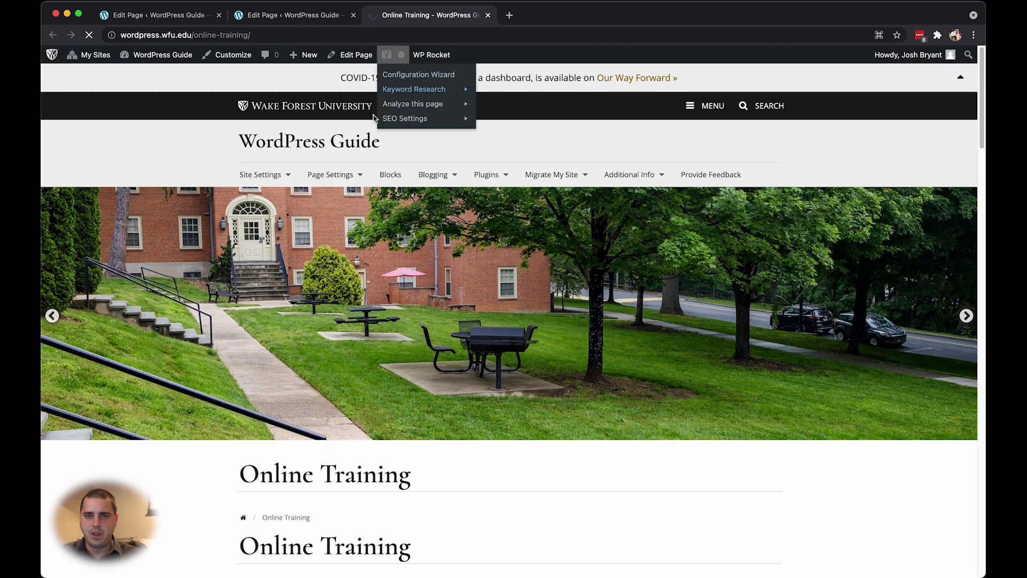
{"action": "key", "text": "super+r"}
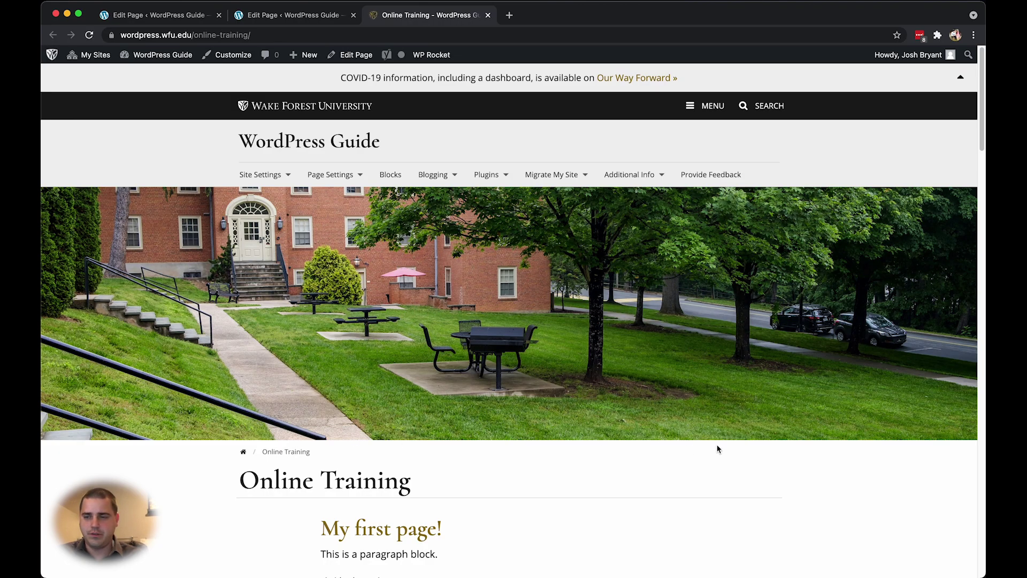
{"action": "left_click", "coordinate": [282, 20]}
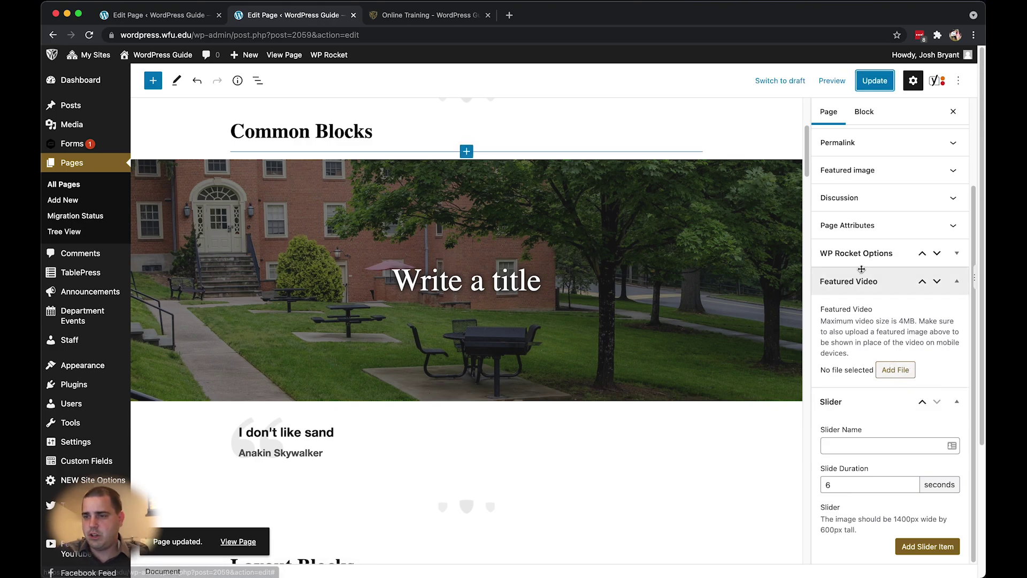
{"action": "left_click", "coordinate": [896, 403]}
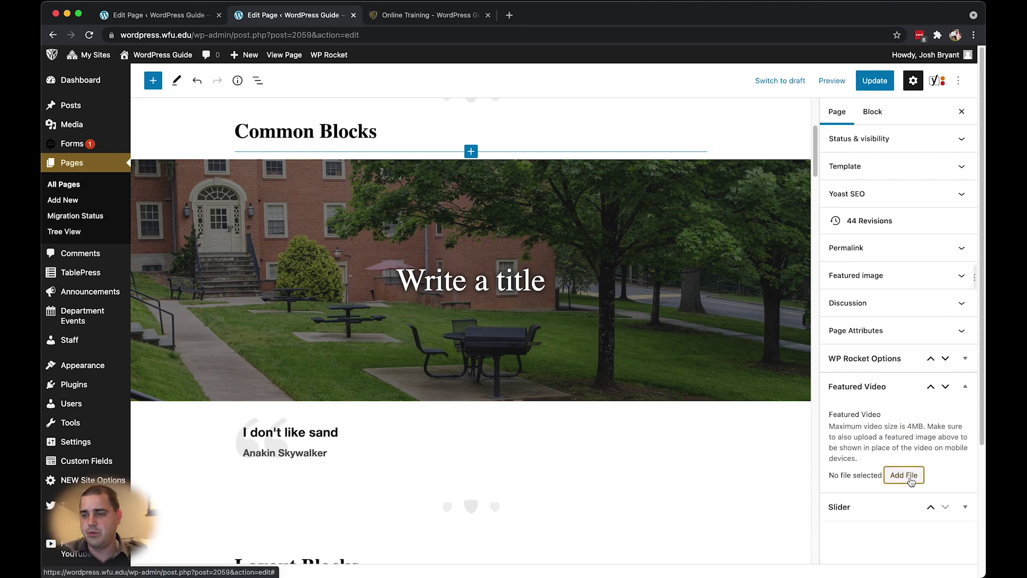
{"action": "left_click", "coordinate": [903, 474]}
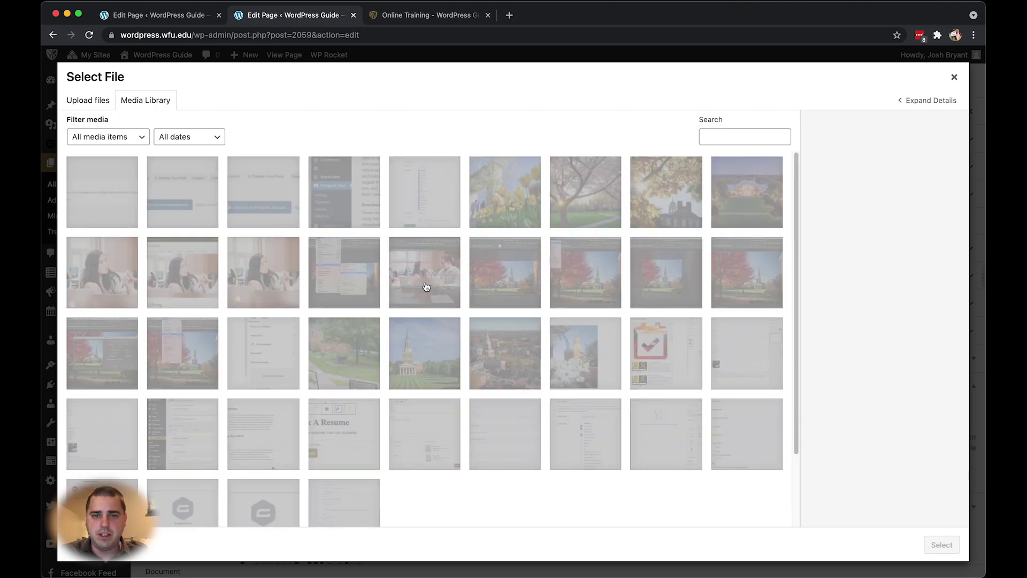
Step: Load more media library items until sample_960x540.mp4 is listed
{"action": "scroll", "coordinate": [416, 273], "scroll_direction": "down", "scroll_amount": 3}
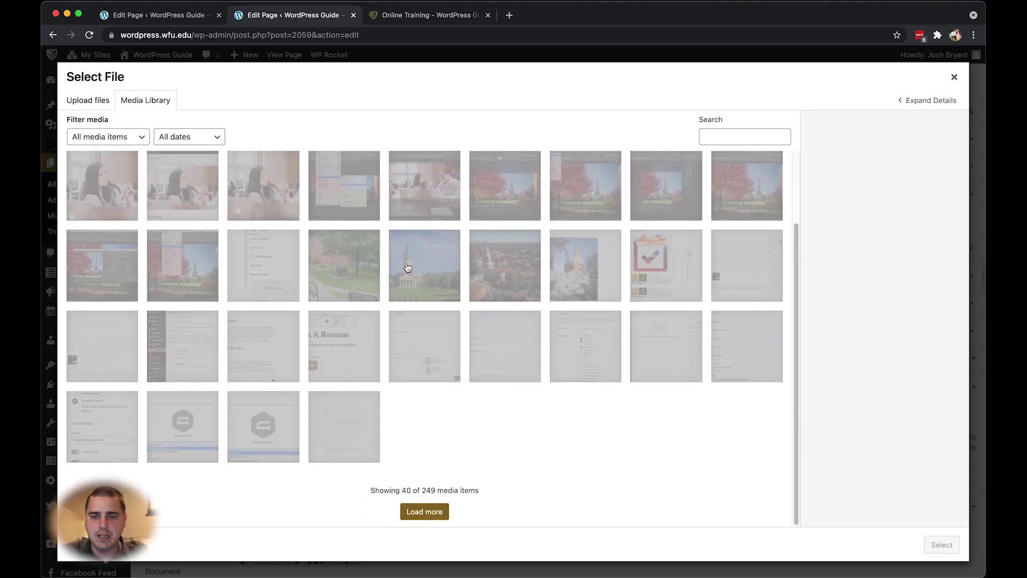
{"action": "scroll", "coordinate": [411, 310], "scroll_direction": "up", "scroll_amount": 2}
{"action": "scroll", "coordinate": [415, 344], "scroll_direction": "down", "scroll_amount": 3}
{"action": "left_click", "coordinate": [441, 514]}
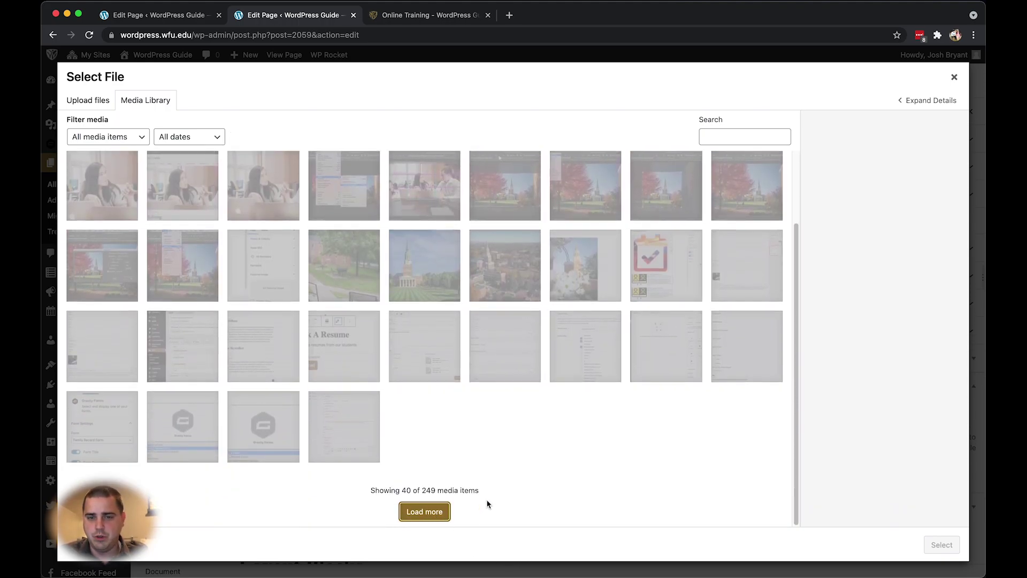
{"action": "scroll", "coordinate": [551, 433], "scroll_direction": "down", "scroll_amount": 10}
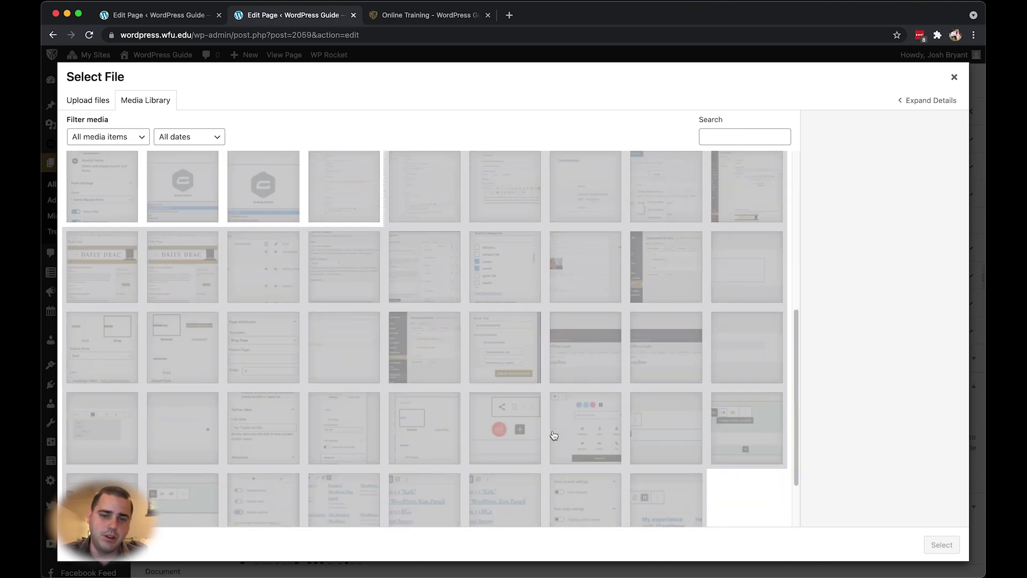
{"action": "left_click", "coordinate": [471, 511]}
{"action": "scroll", "coordinate": [589, 415], "scroll_direction": "down", "scroll_amount": 5}
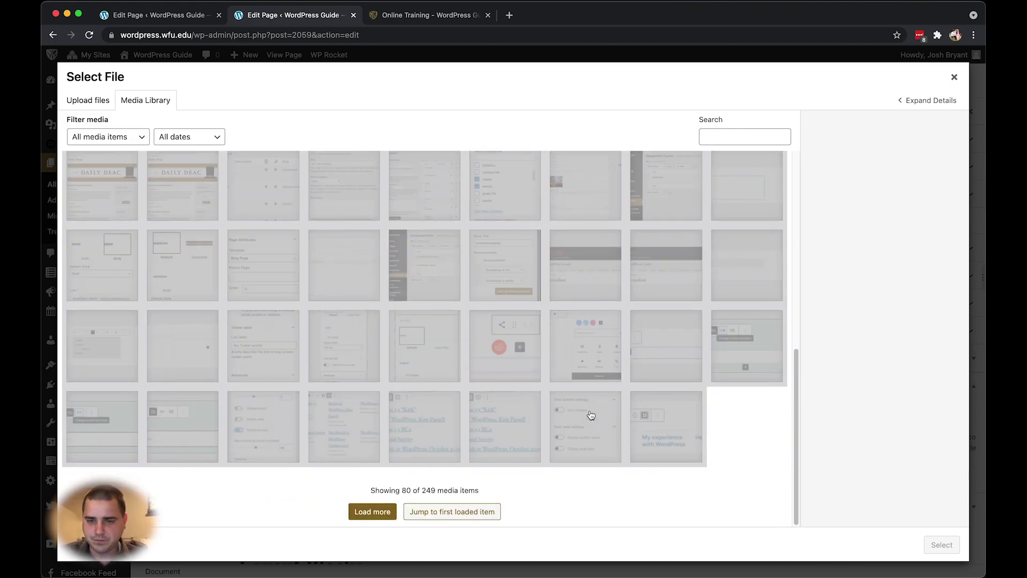
{"action": "left_click", "coordinate": [372, 512]}
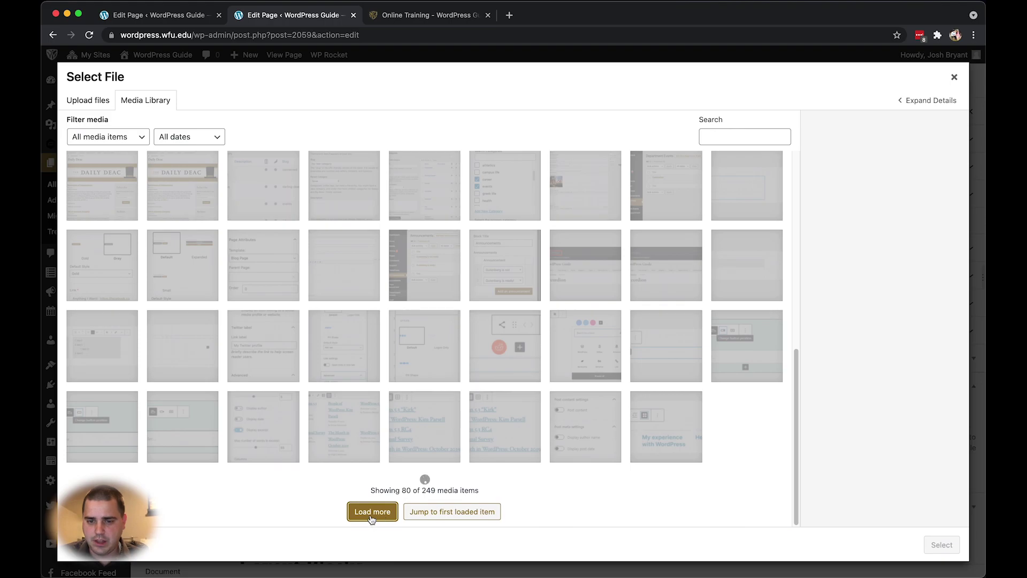
{"action": "scroll", "coordinate": [370, 513], "scroll_direction": "down", "scroll_amount": 5}
{"action": "left_click", "coordinate": [369, 514]}
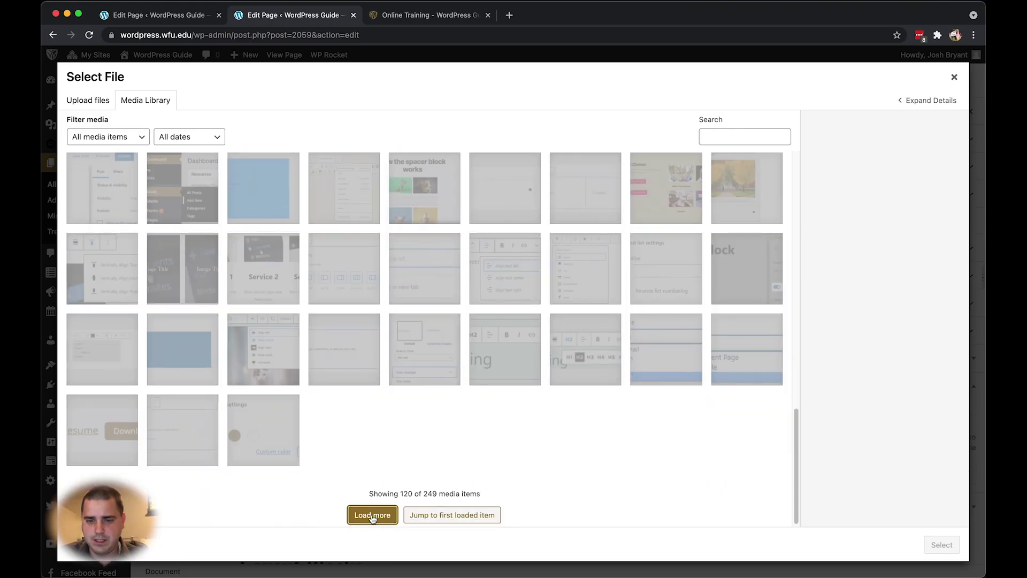
{"action": "scroll", "coordinate": [372, 513], "scroll_direction": "down", "scroll_amount": 5}
{"action": "left_click", "coordinate": [373, 512]}
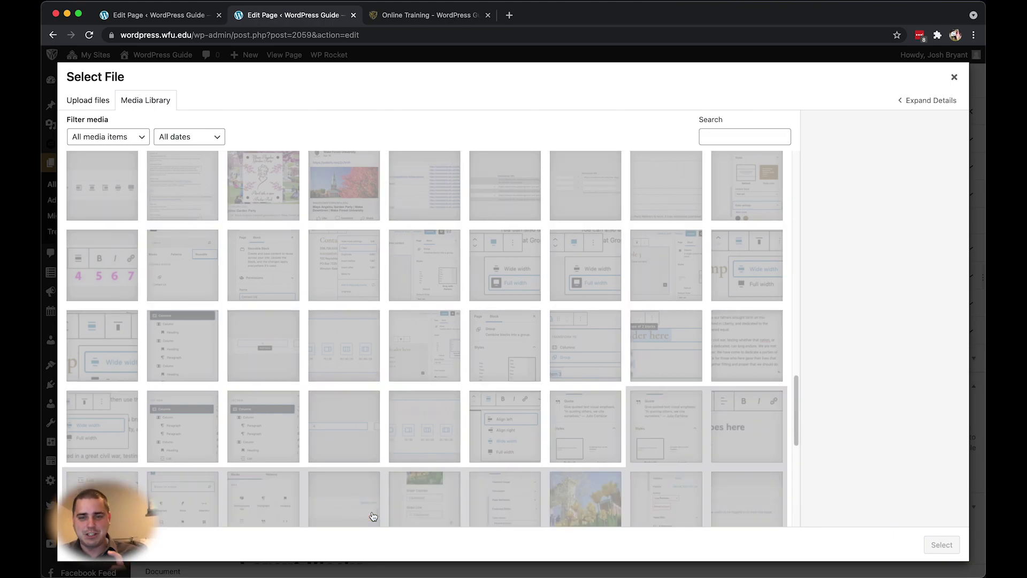
Step: Select sample_960x540.mp4 as the Online Training page's featured video
{"action": "scroll", "coordinate": [373, 513], "scroll_direction": "down", "scroll_amount": 5}
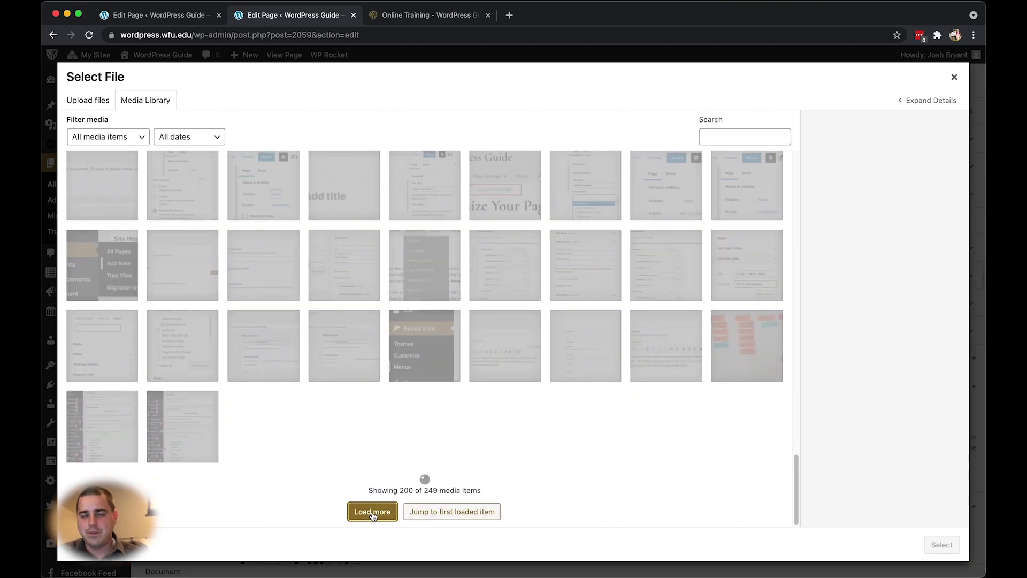
{"action": "scroll", "coordinate": [373, 513], "scroll_direction": "down", "scroll_amount": 5}
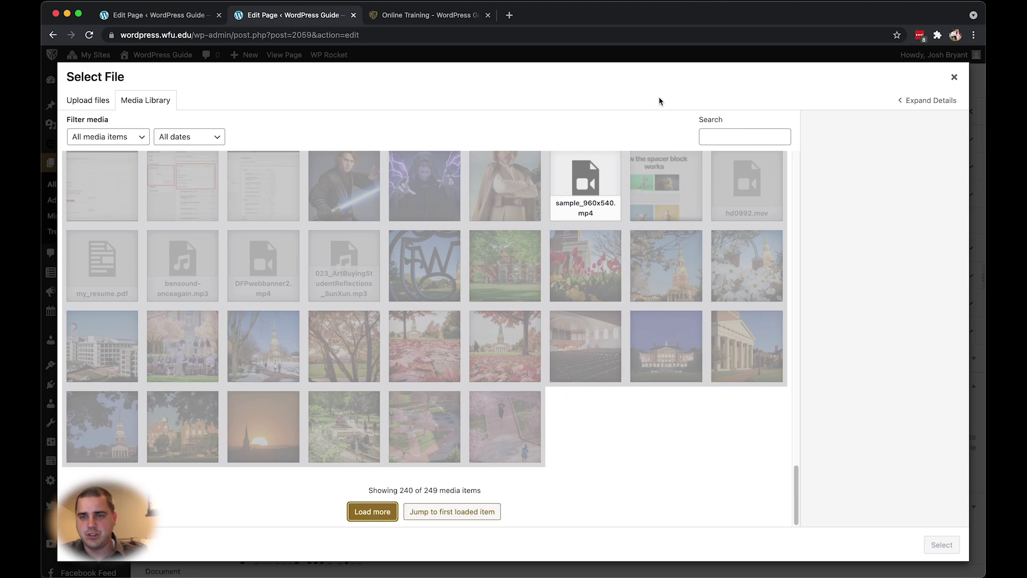
{"action": "left_click", "coordinate": [611, 172]}
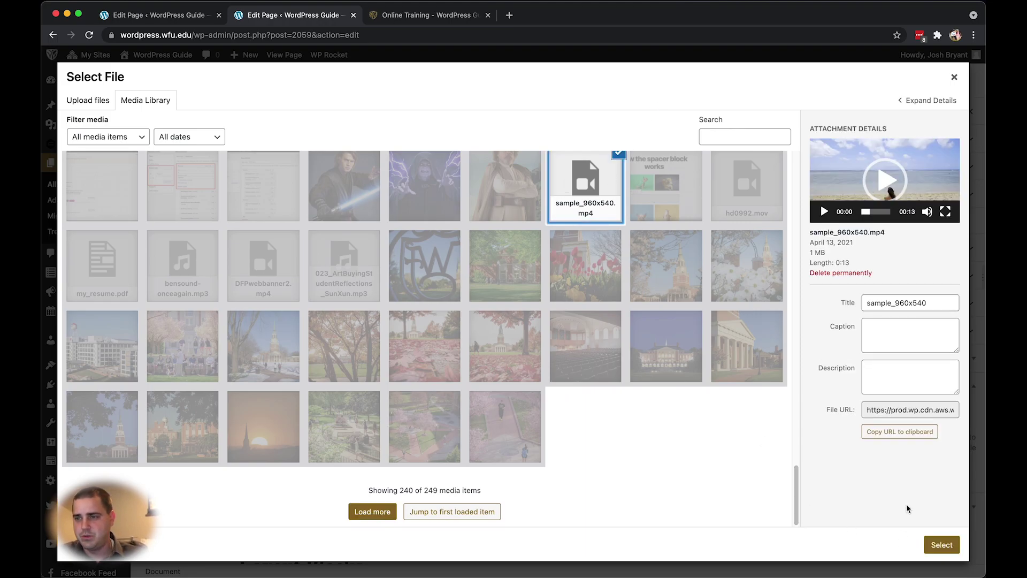
{"action": "left_click", "coordinate": [939, 545]}
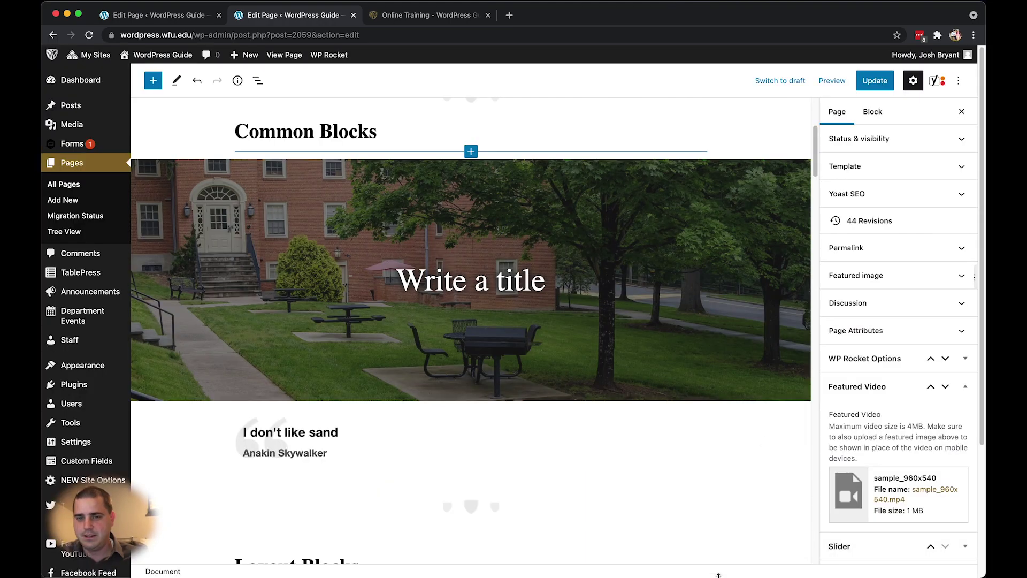
Step: Update the page and reload the live Online Training page to check the beach video banner
{"action": "left_click", "coordinate": [875, 81]}
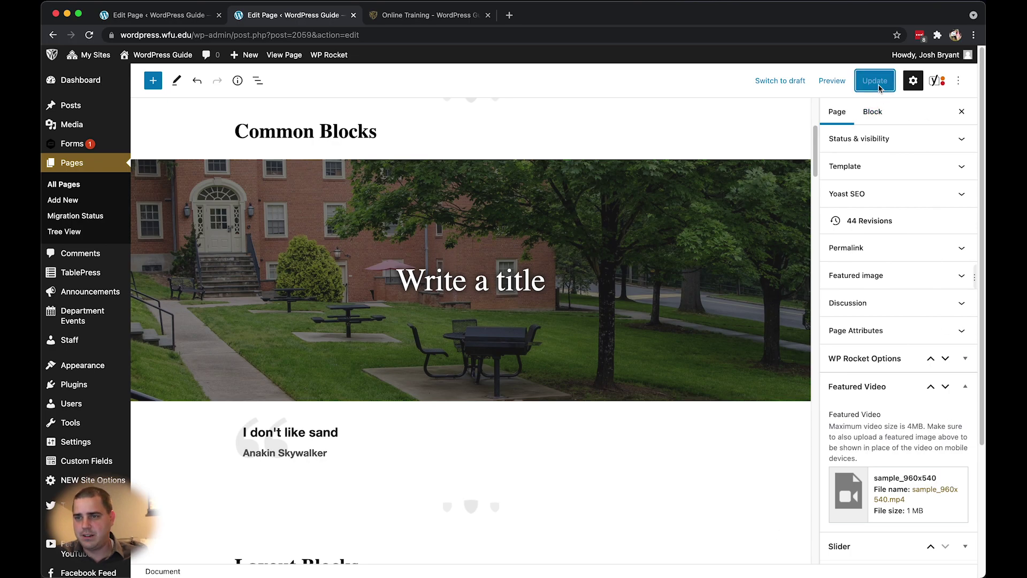
{"action": "left_click", "coordinate": [418, 19]}
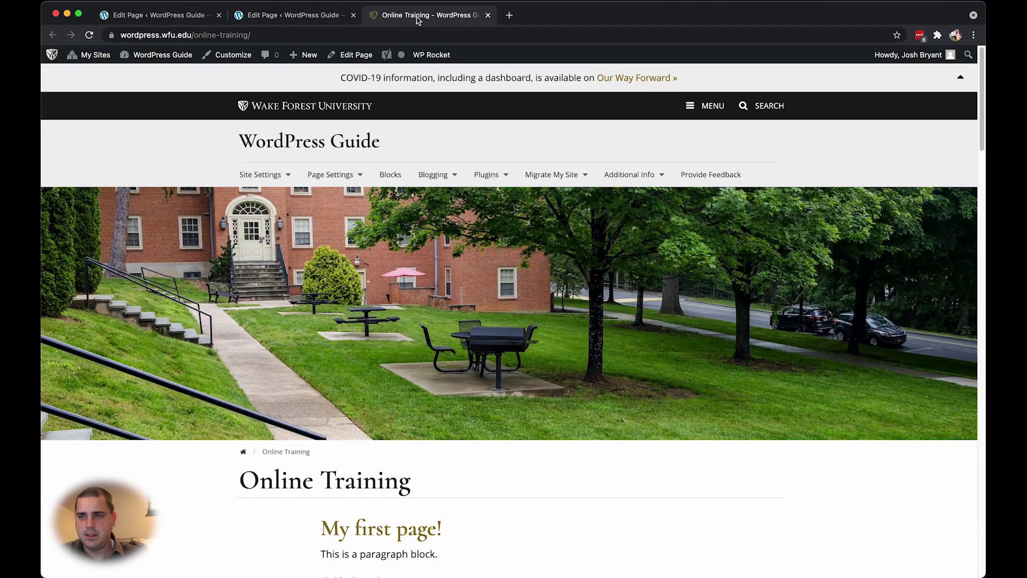
{"action": "left_click", "coordinate": [378, 32]}
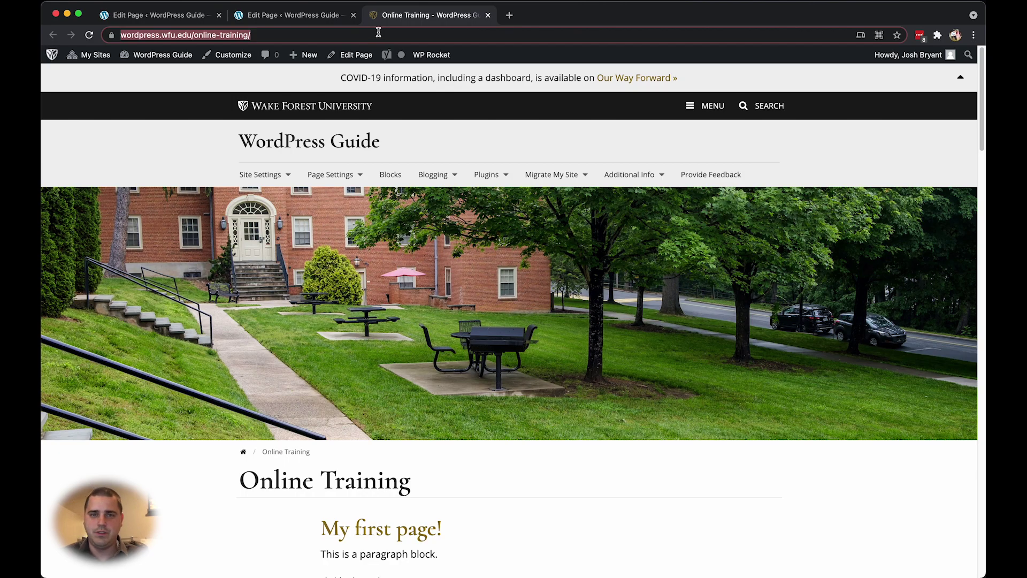
{"action": "key", "text": "Return"}
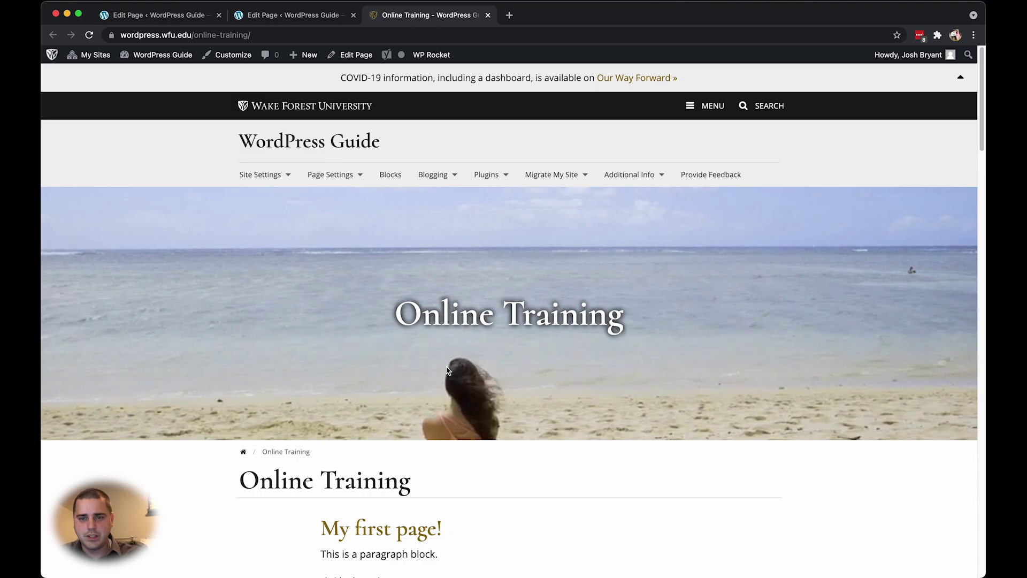
{"action": "left_click", "coordinate": [89, 35]}
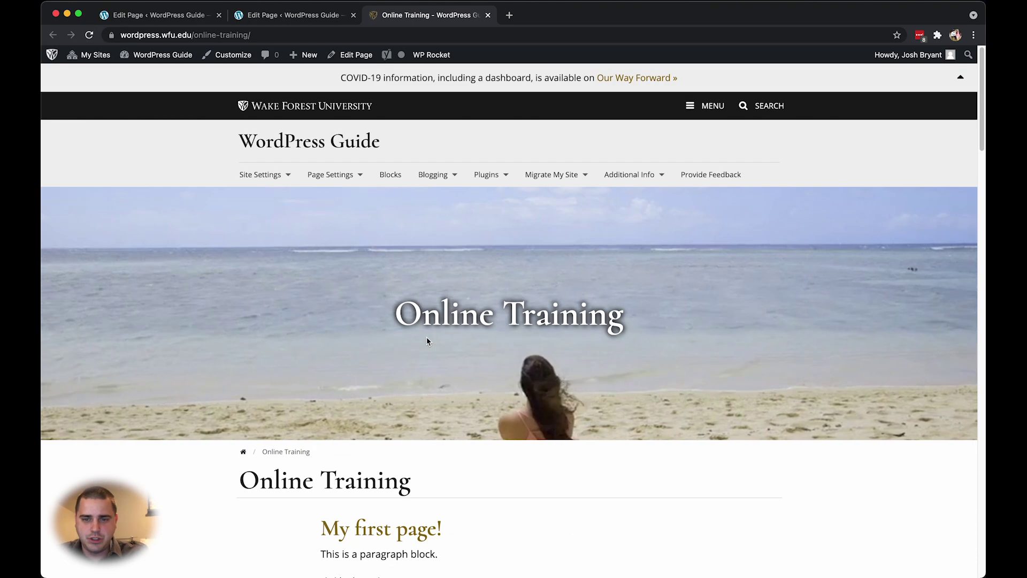
{"action": "left_click", "coordinate": [284, 15]}
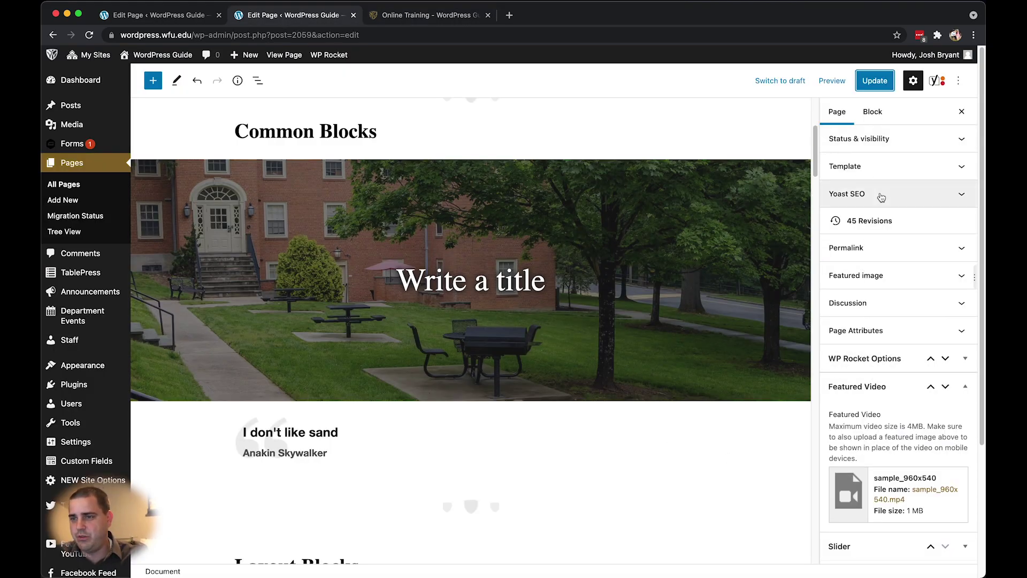
Step: Enable Overlay Title on the featured image, update the page, and view the live page
{"action": "left_click", "coordinate": [882, 275]}
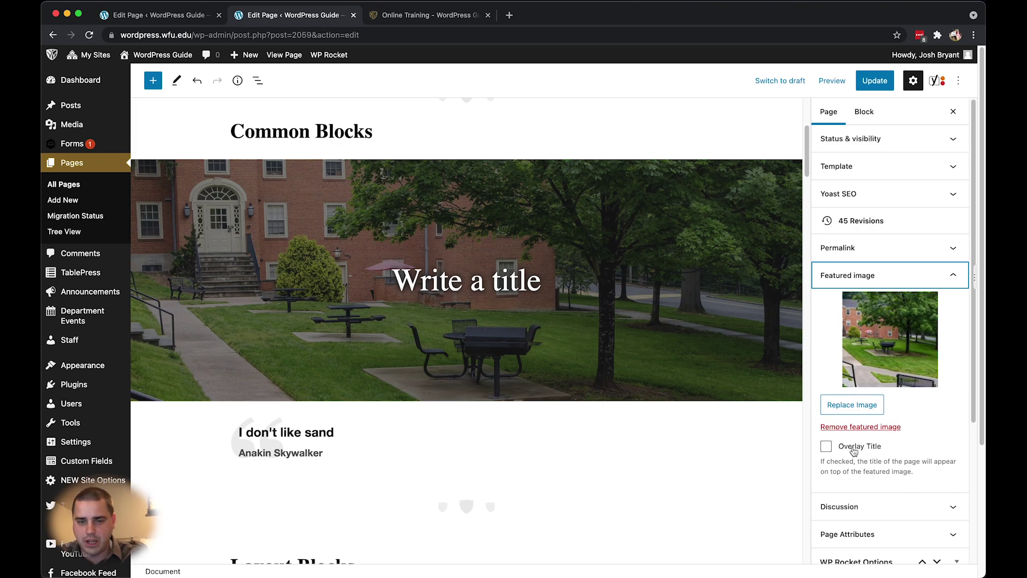
{"action": "scroll", "coordinate": [569, 336], "scroll_direction": "up", "scroll_amount": 4}
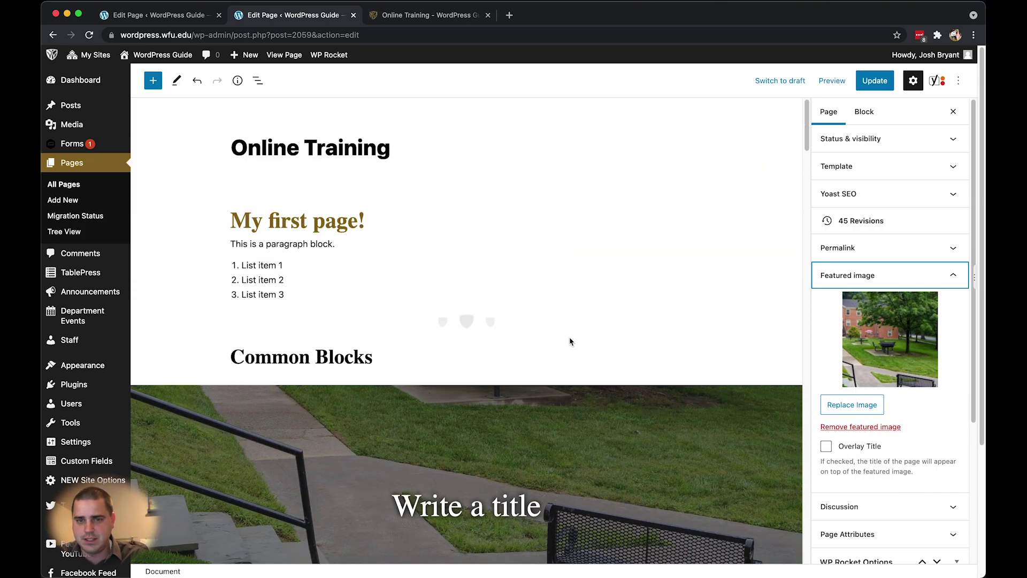
{"action": "left_click", "coordinate": [864, 447]}
{"action": "left_click", "coordinate": [875, 80]}
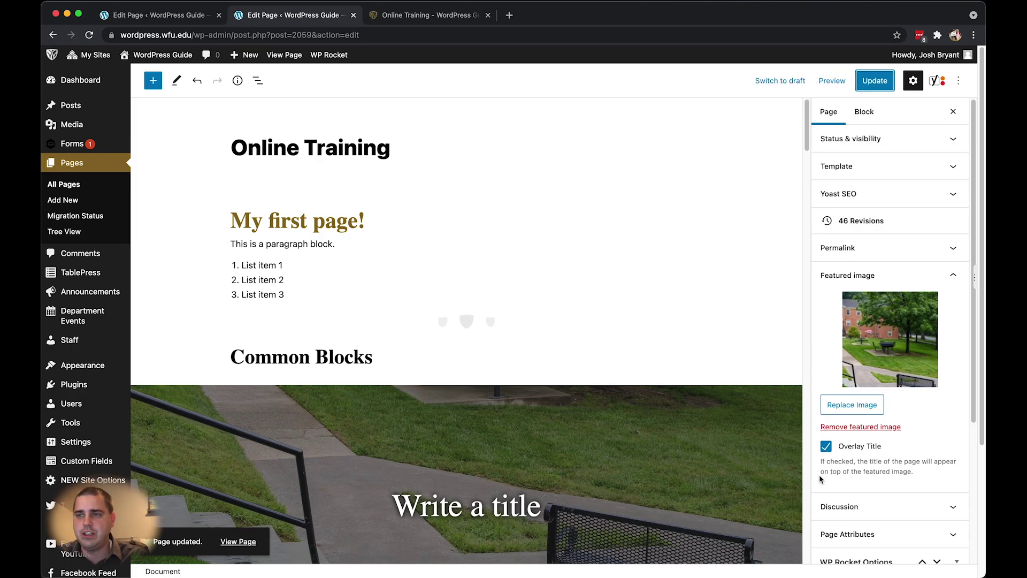
{"action": "left_click", "coordinate": [433, 16]}
Step: Reload the live Online Training page to see the title over the video banner
{"action": "left_click", "coordinate": [426, 37]}
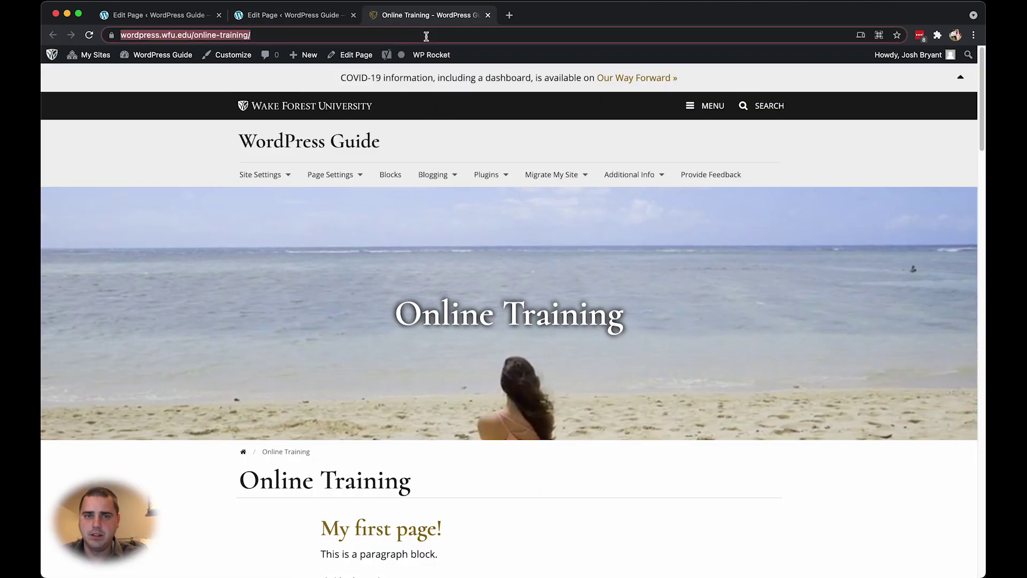
{"action": "key", "text": "Return"}
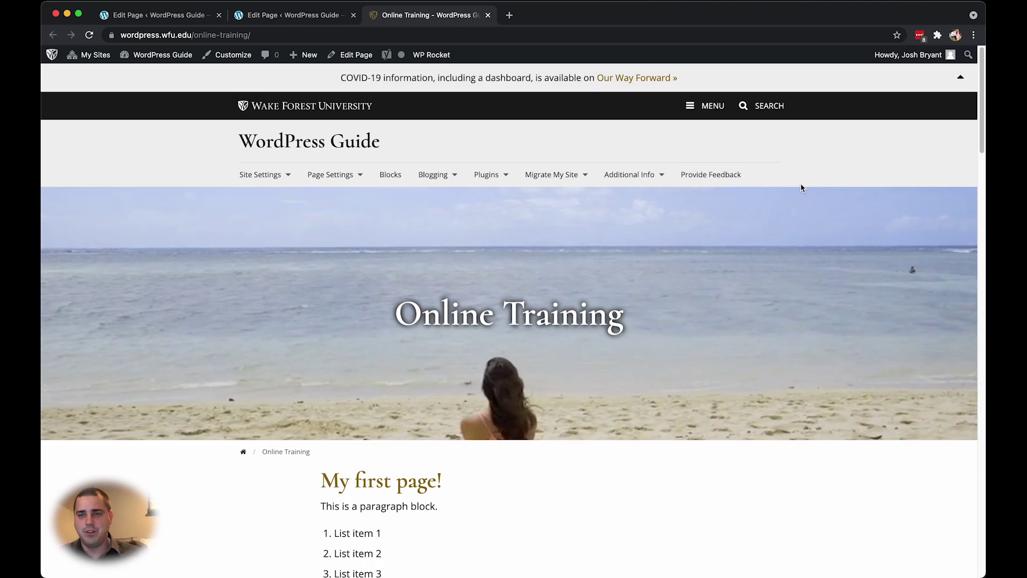
Step: Go to the Provide Feedback page and look through the Gutenberg Feedback form
{"action": "left_click", "coordinate": [737, 179]}
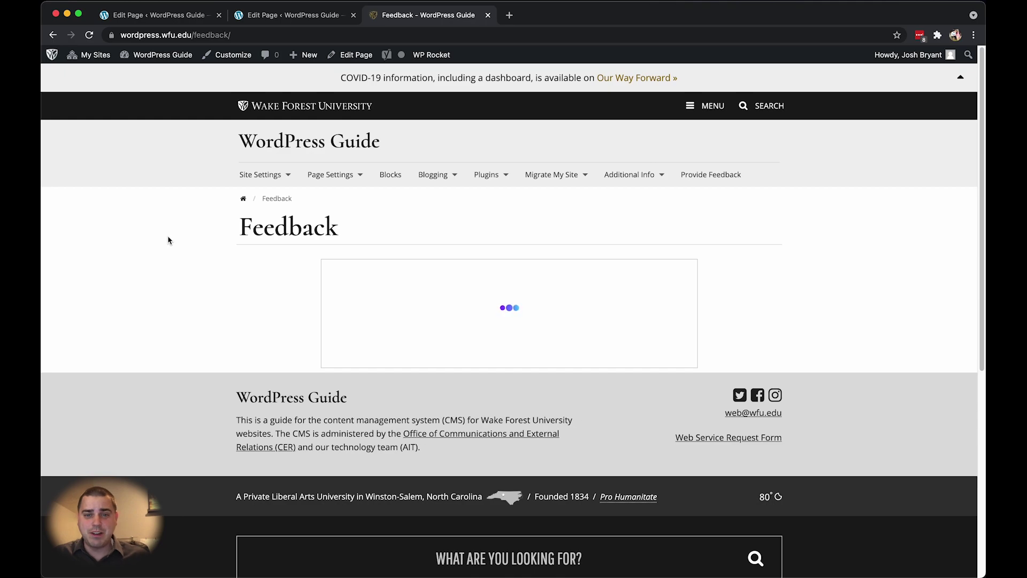
{"action": "scroll", "coordinate": [170, 239], "scroll_direction": "down", "scroll_amount": 1}
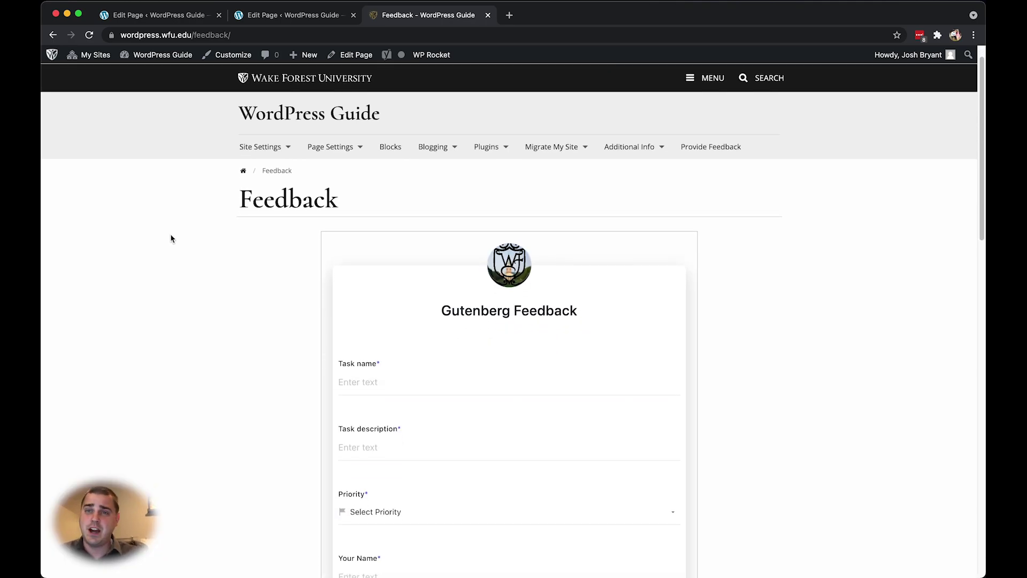
{"action": "scroll", "coordinate": [171, 239], "scroll_direction": "down", "scroll_amount": 4}
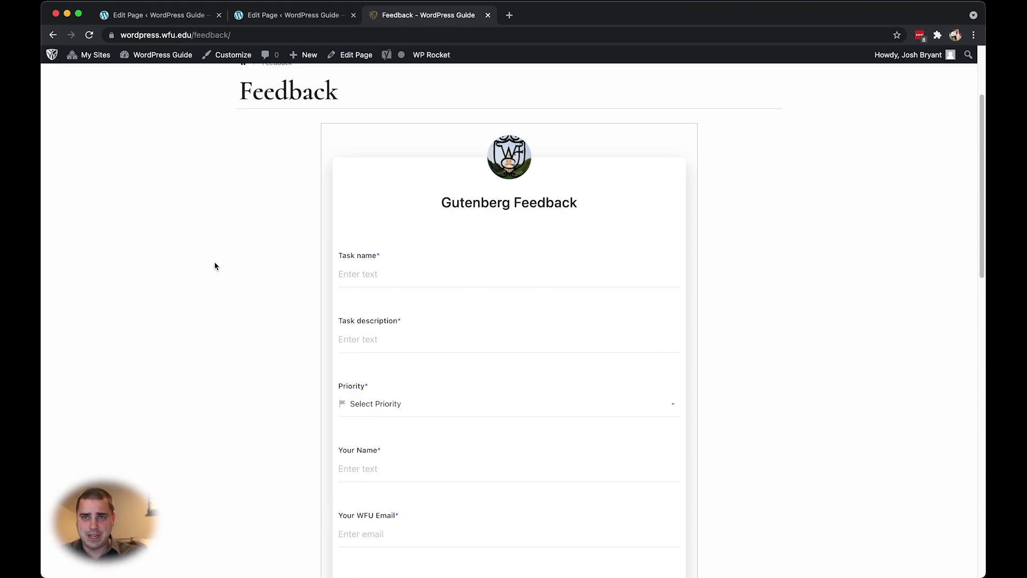
{"action": "scroll", "coordinate": [338, 284], "scroll_direction": "down", "scroll_amount": 5}
{"action": "scroll", "coordinate": [374, 214], "scroll_direction": "down", "scroll_amount": 2}
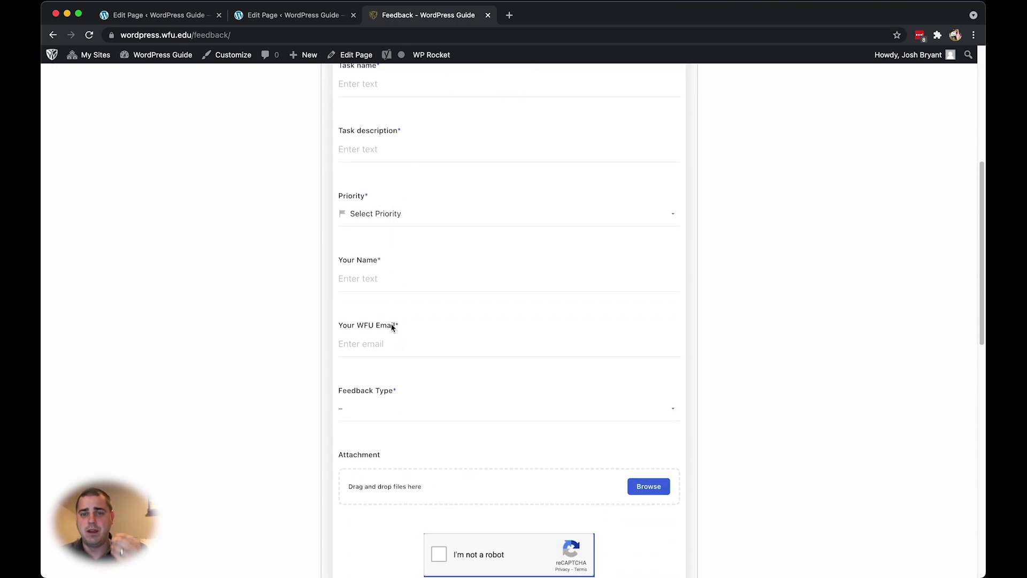
{"action": "scroll", "coordinate": [395, 337], "scroll_direction": "down", "scroll_amount": 3}
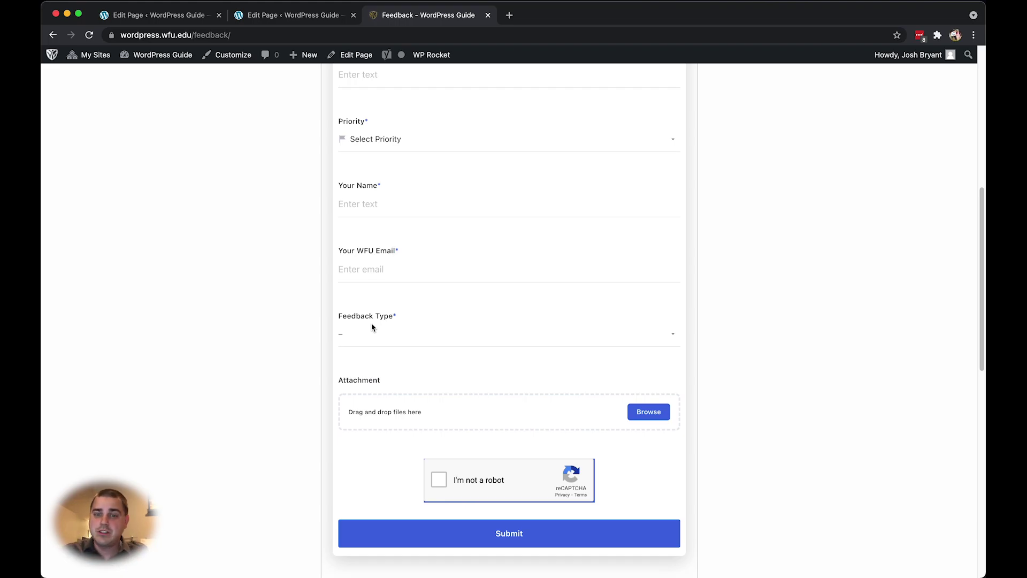
{"action": "scroll", "coordinate": [374, 332], "scroll_direction": "up", "scroll_amount": 10}
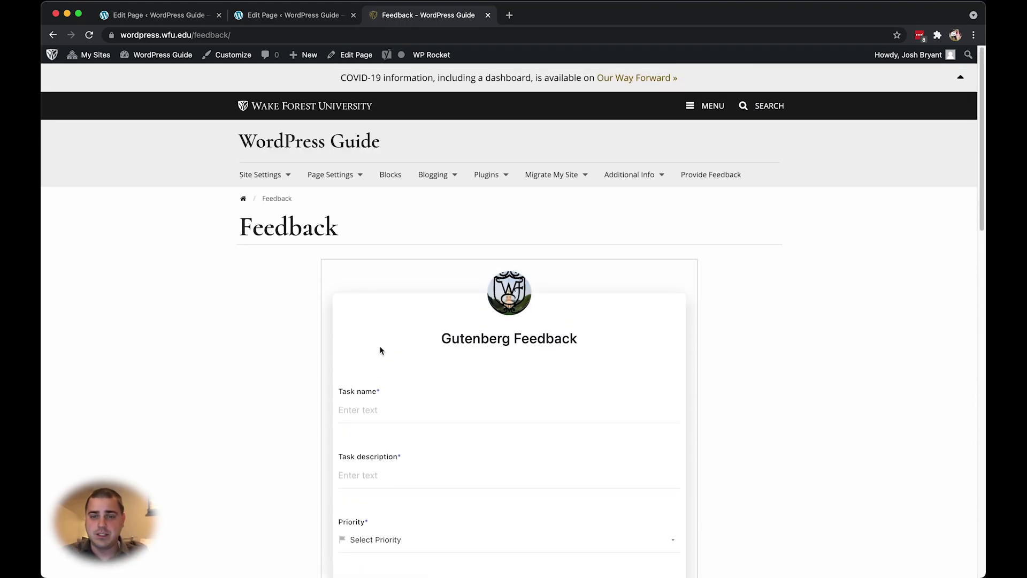